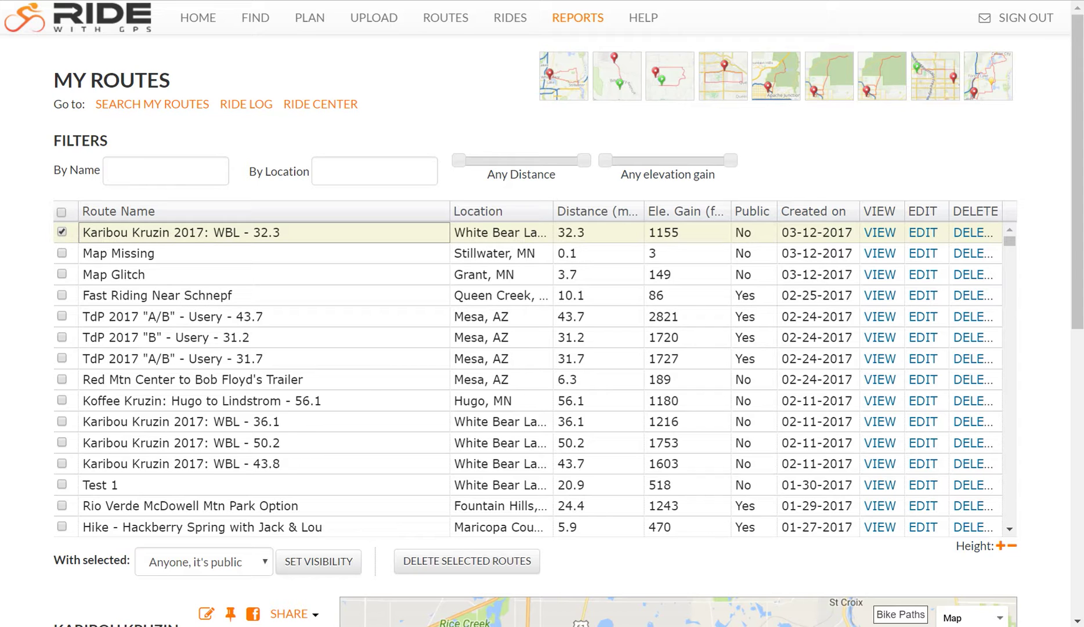
- Open the route planner, jump to Hugo, mn, and dismiss the location marker without making it the start point
click(309, 20)
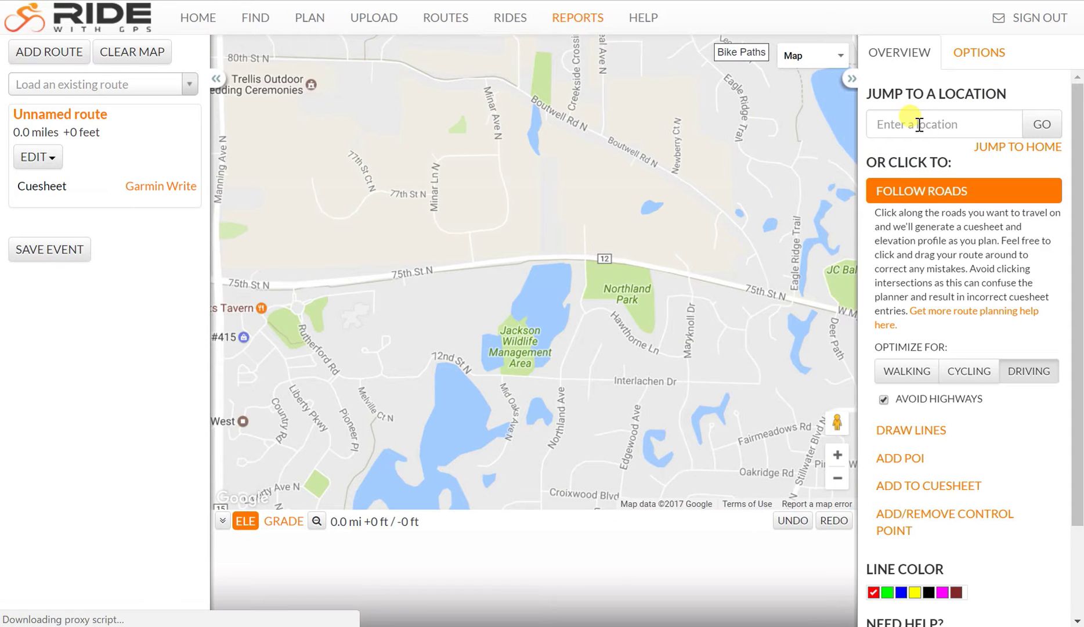
click(919, 124)
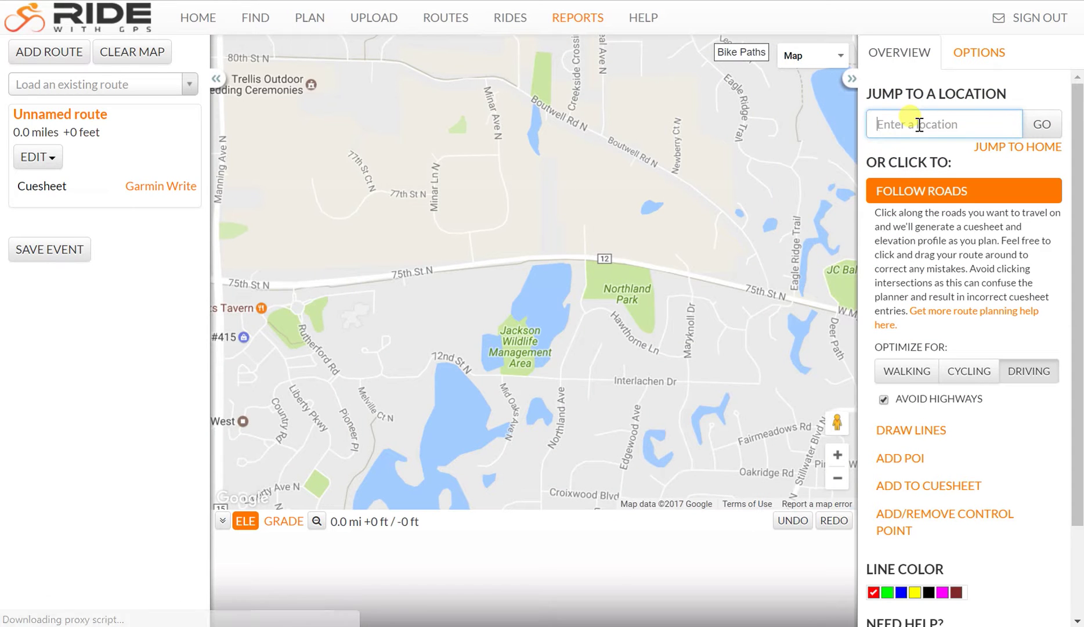
text(Hugo, mn)
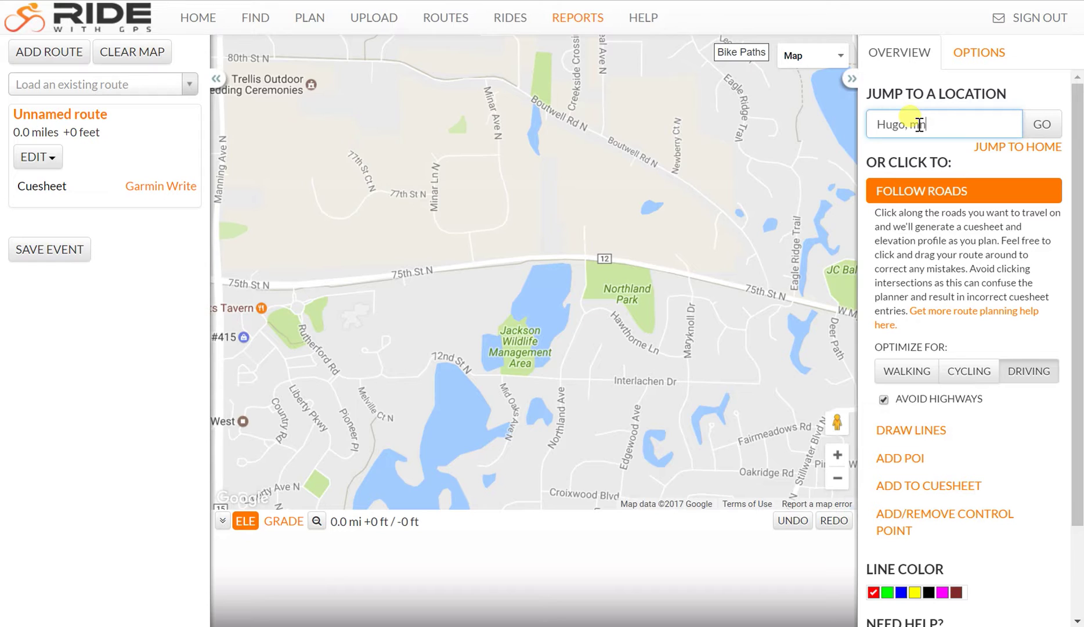
key(Return)
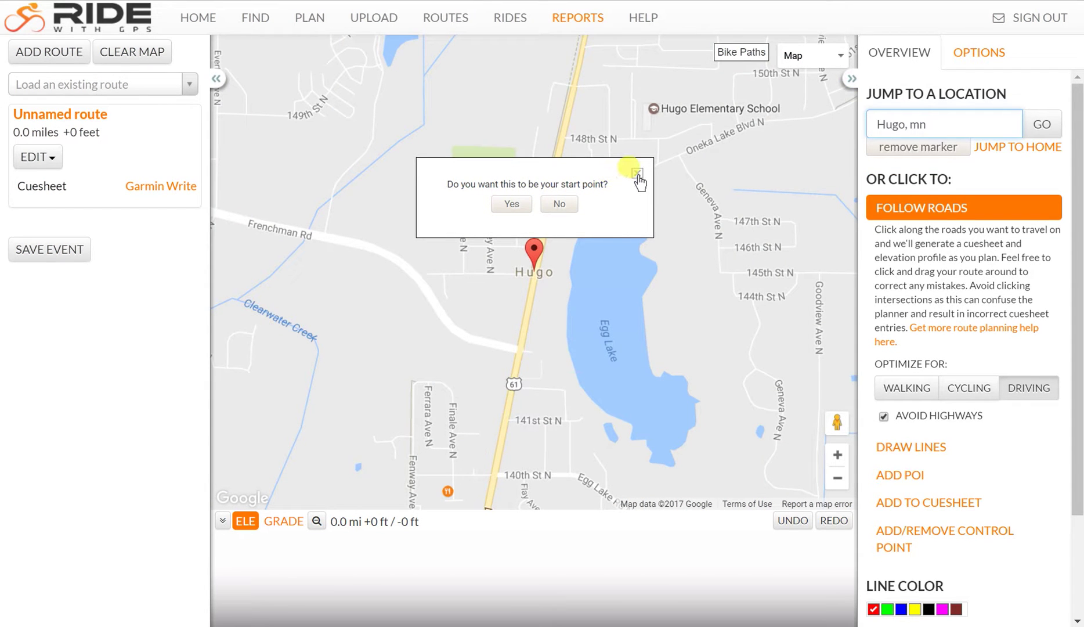
click(928, 147)
- Place the route's start point on Frenchman Rd at the intersection just south of Kwik Trip #454
drag(356, 166, 621, 179)
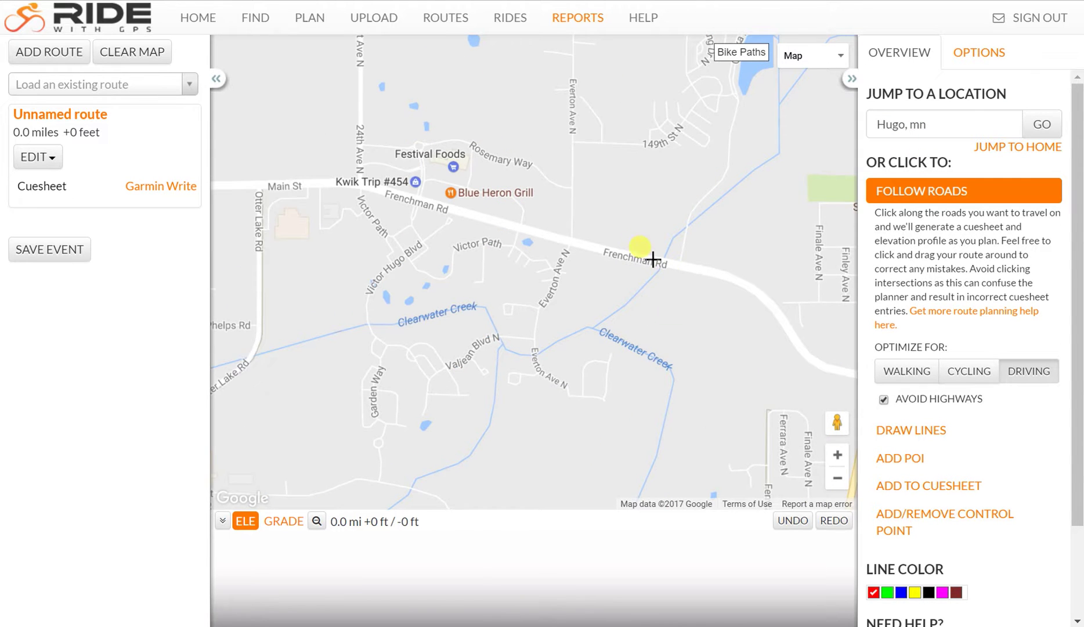
click(837, 454)
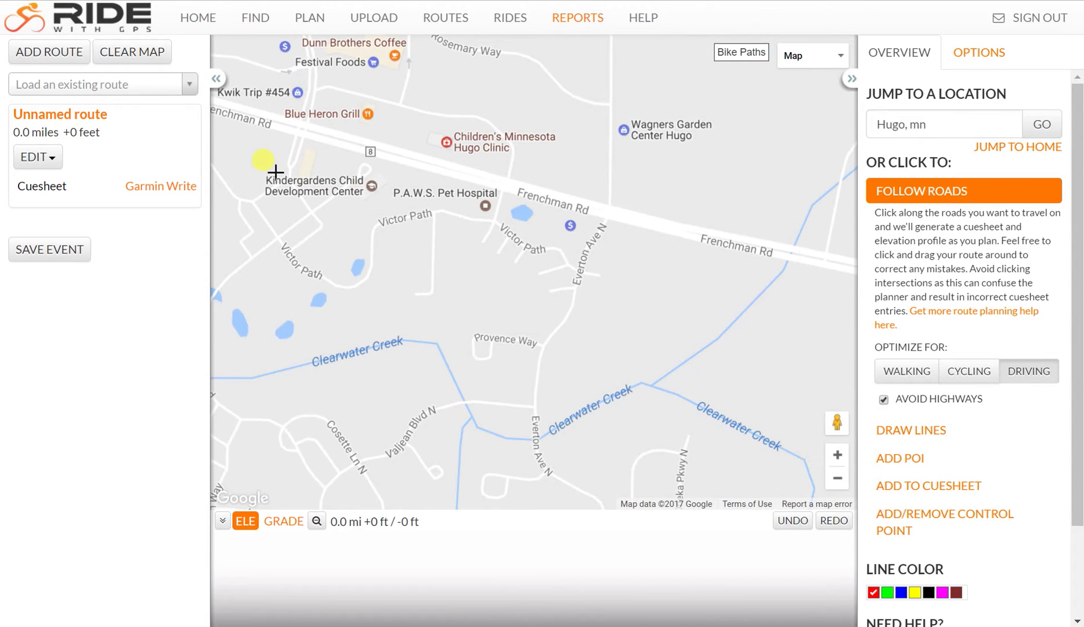
drag(275, 172, 481, 323)
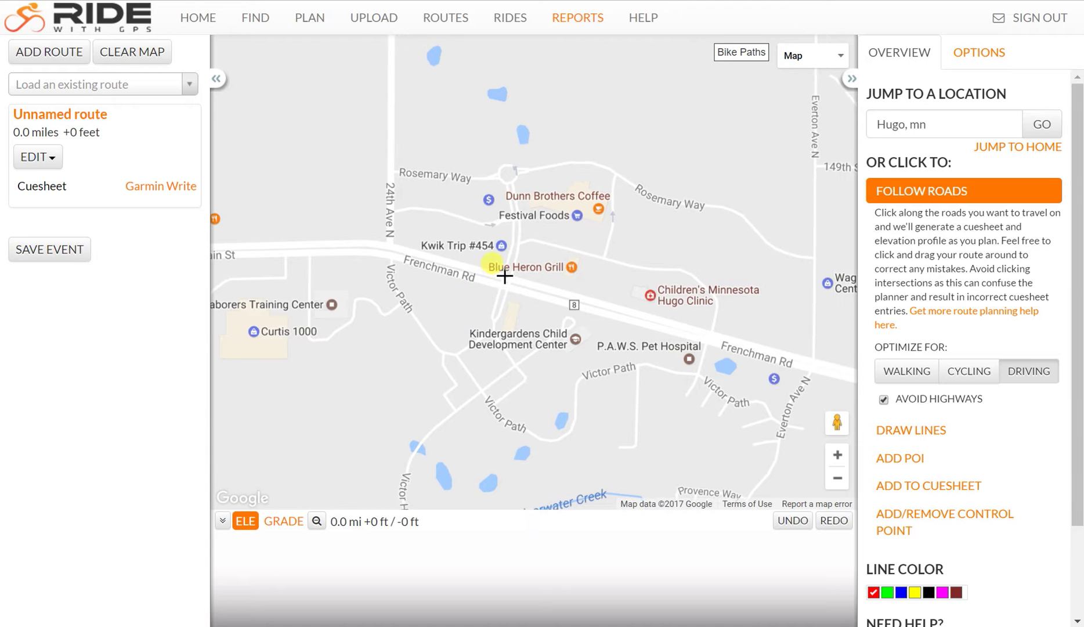
click(837, 456)
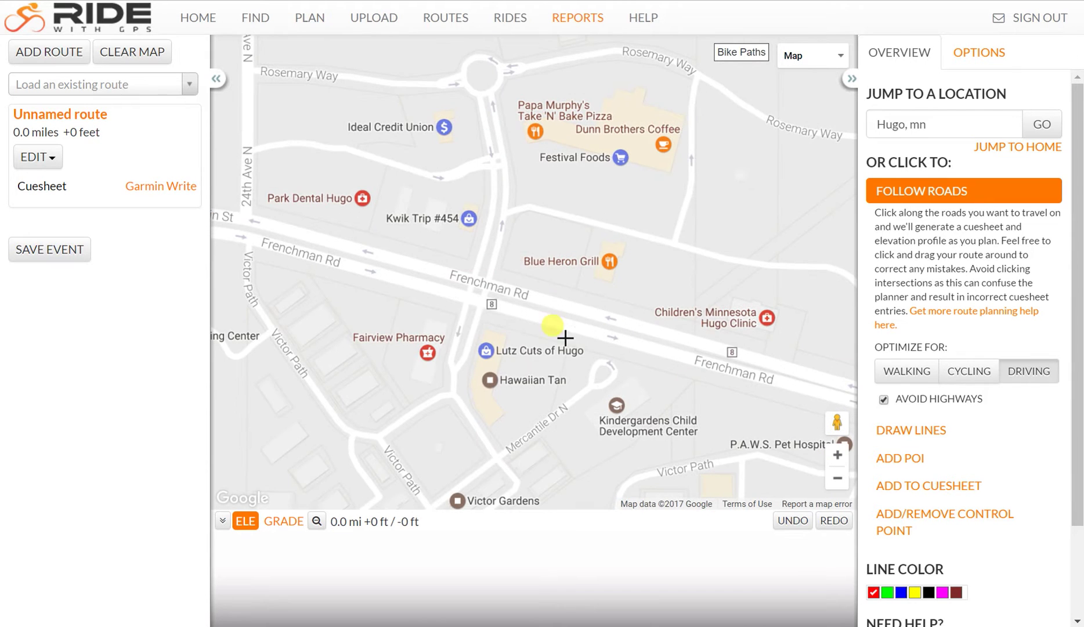
click(468, 277)
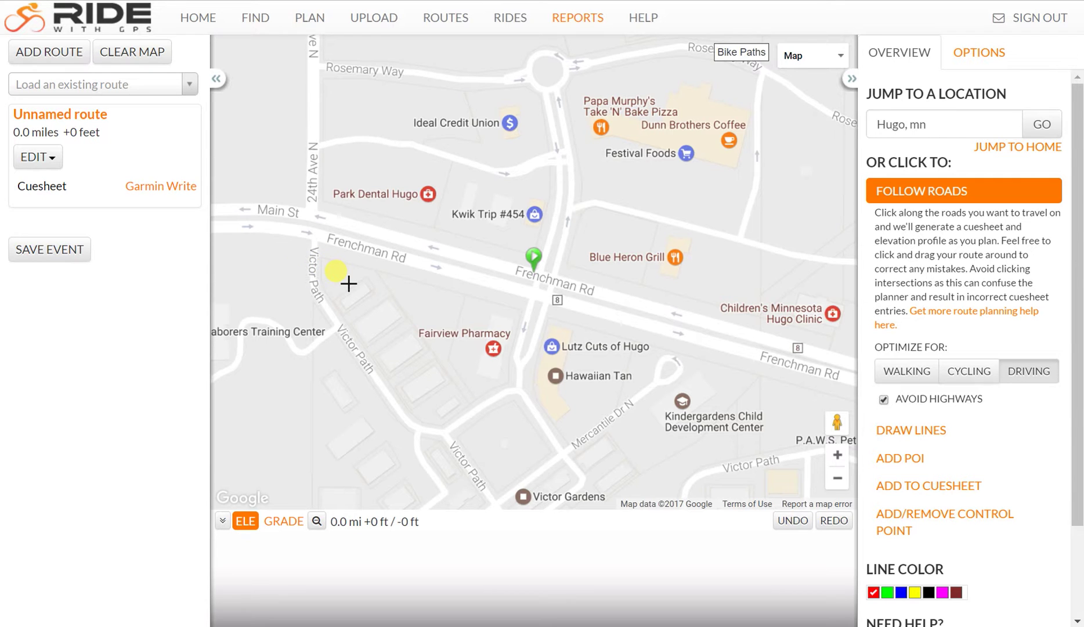
- Extend the route west along Main St, then north onto 20th Ave N to a point near Shane's Auto
drag(342, 277, 491, 305)
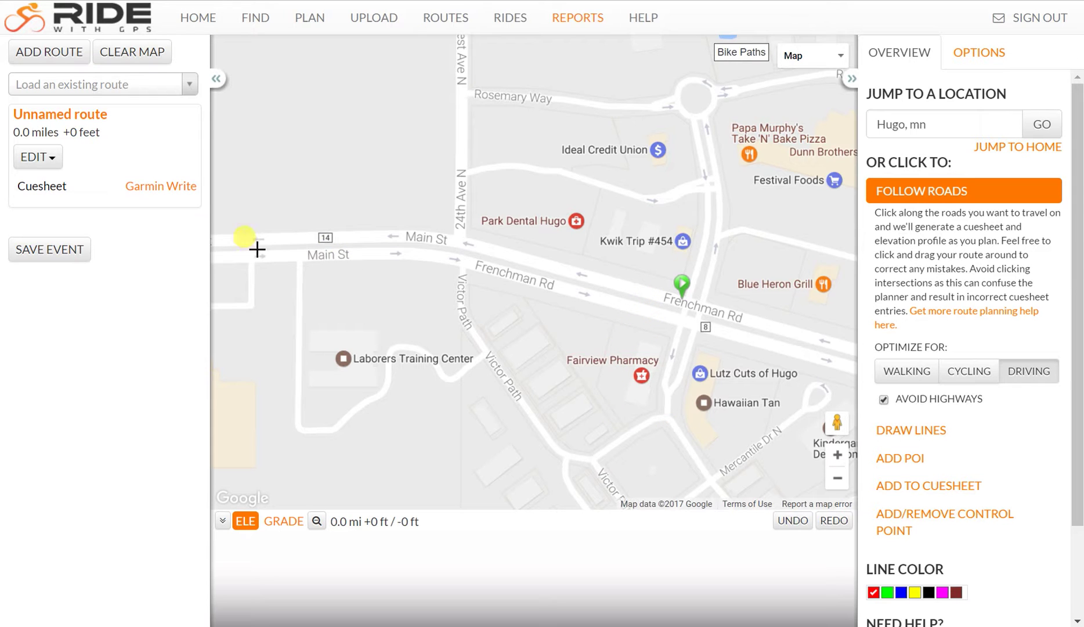
click(368, 331)
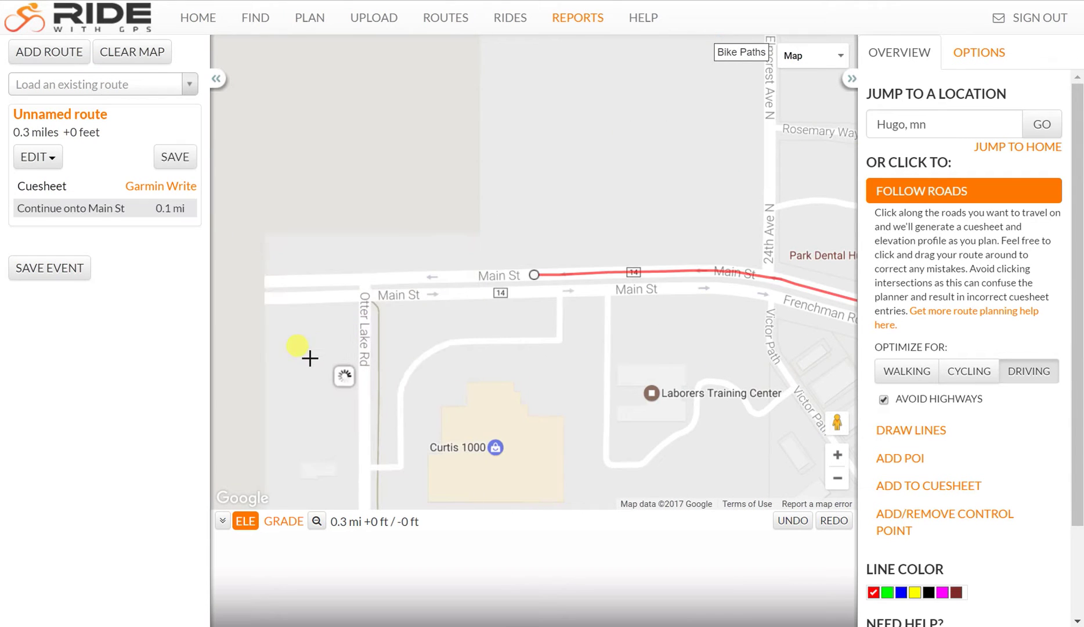
drag(310, 356, 642, 340)
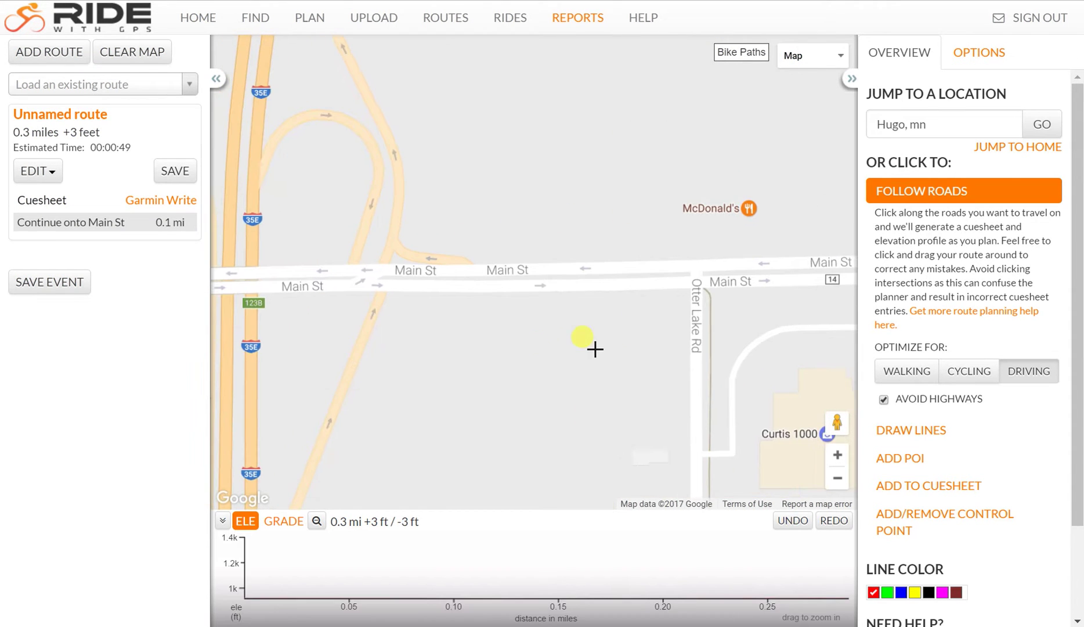
drag(369, 366, 616, 385)
drag(245, 396, 702, 358)
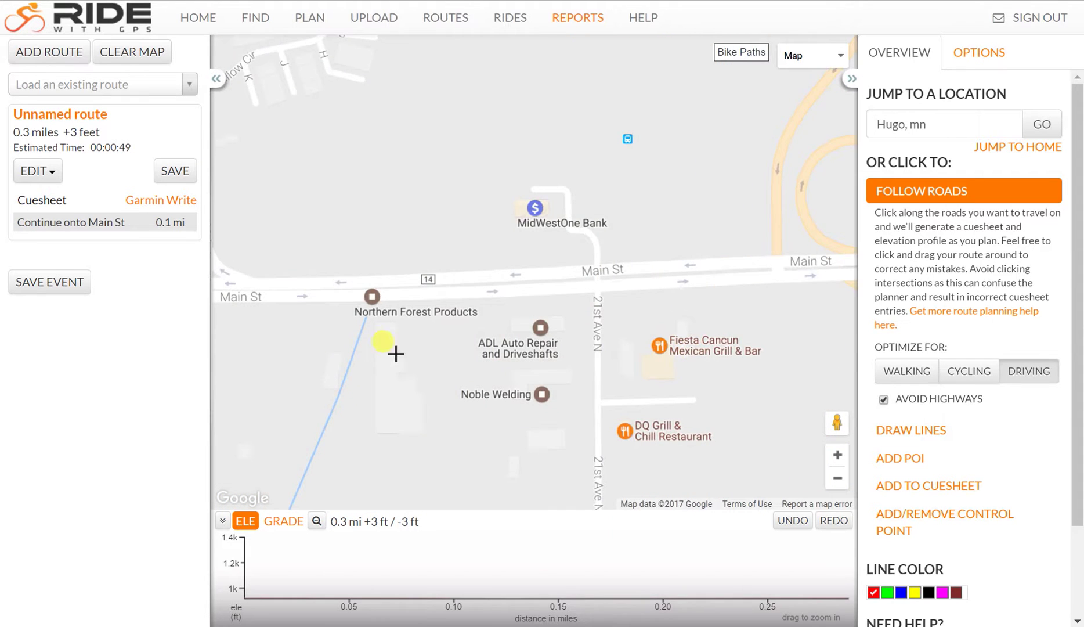
drag(310, 363, 537, 389)
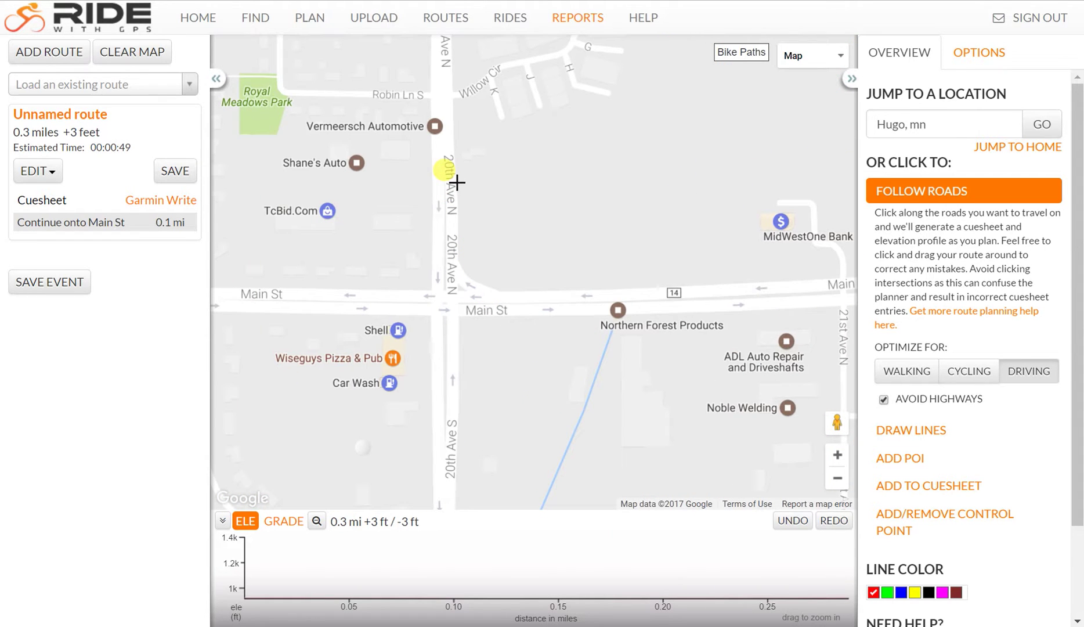
click(455, 182)
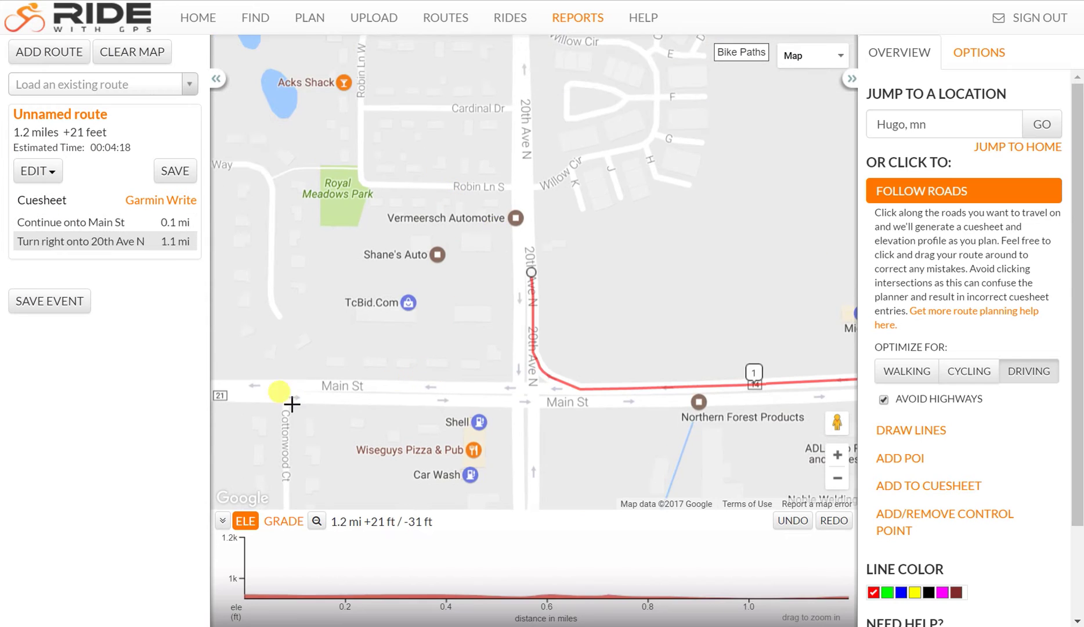
- Collapse the elevation profile and extend the route north along W Freeway Dr and Gander Dr to Running Aces Casino & Racetrack
click(223, 521)
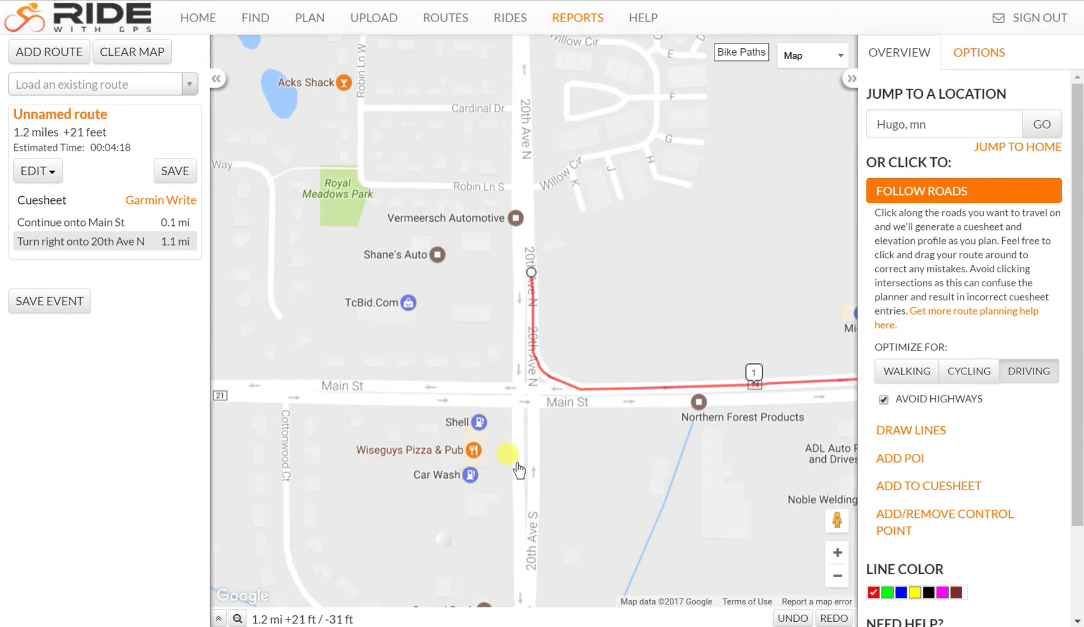
click(837, 575)
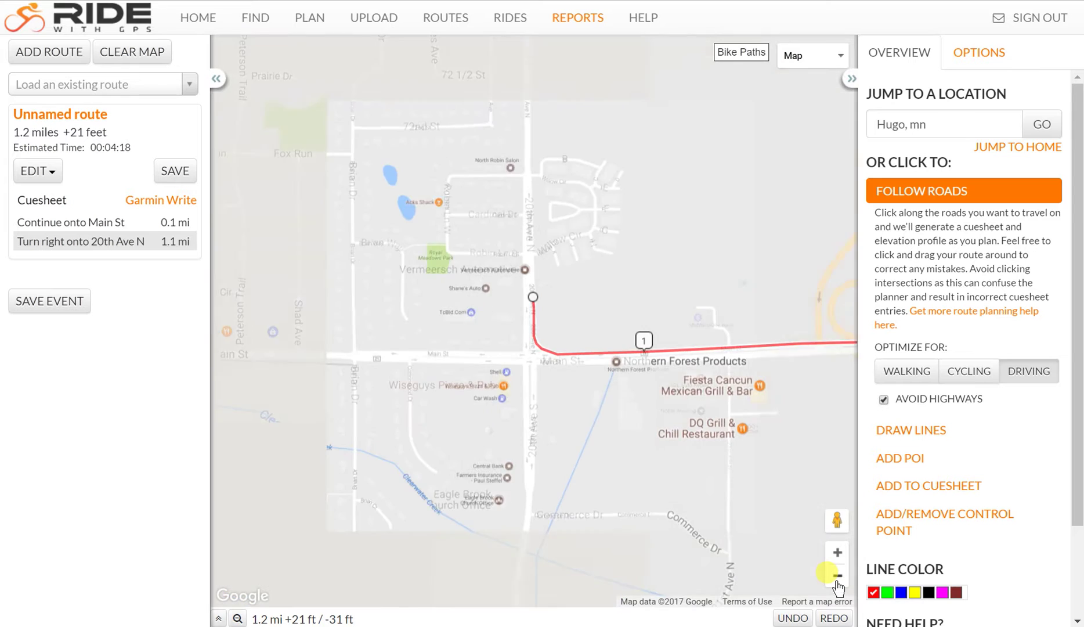
click(837, 575)
click(837, 575)
click(837, 575)
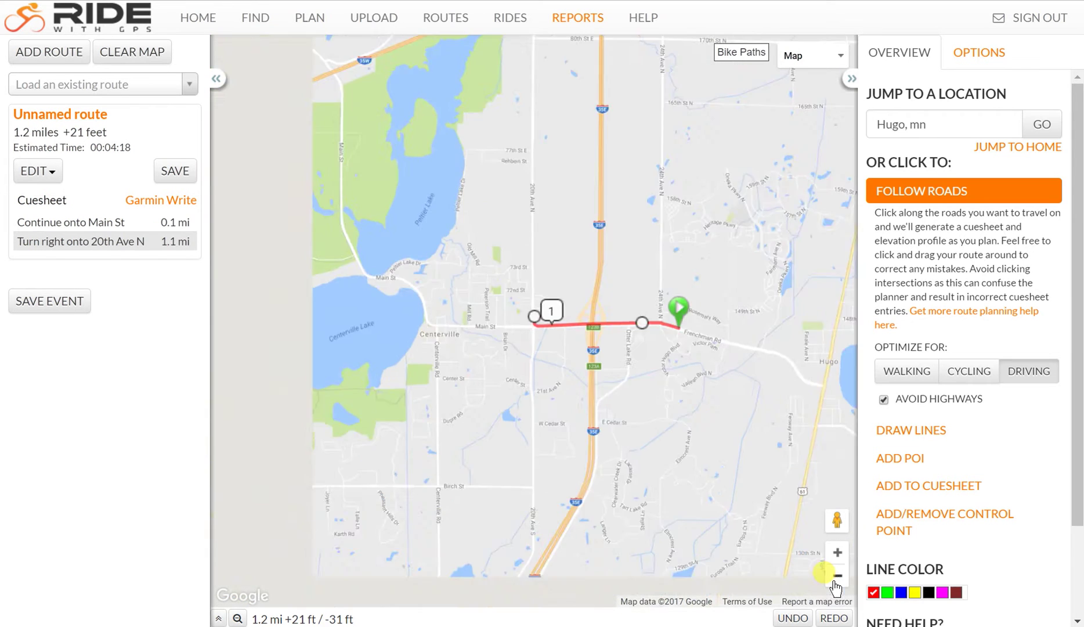
drag(637, 128, 576, 459)
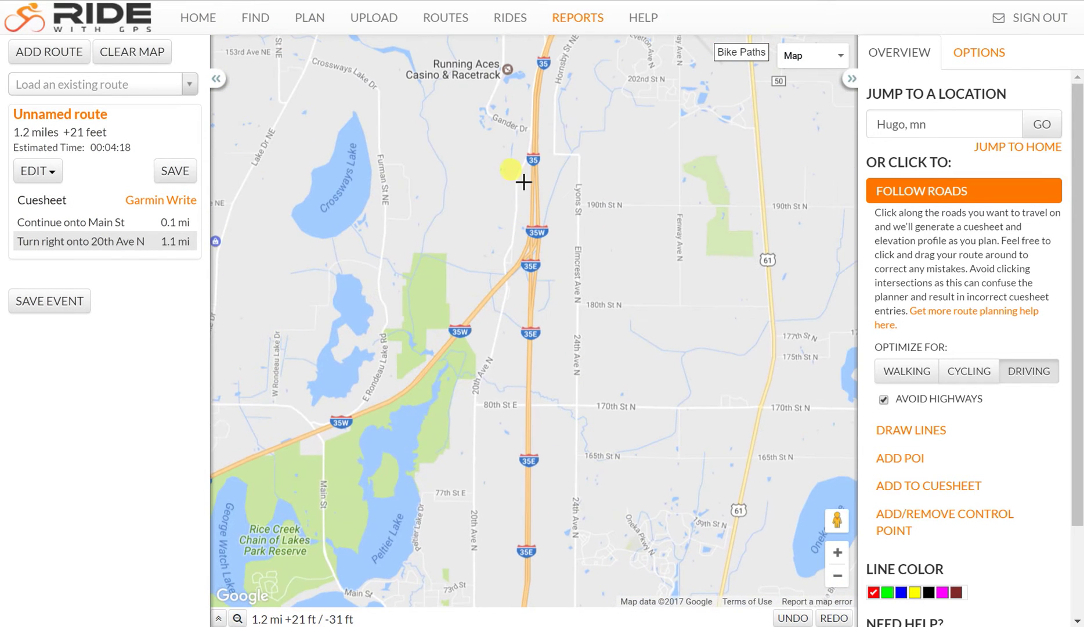
click(514, 229)
drag(474, 132, 494, 224)
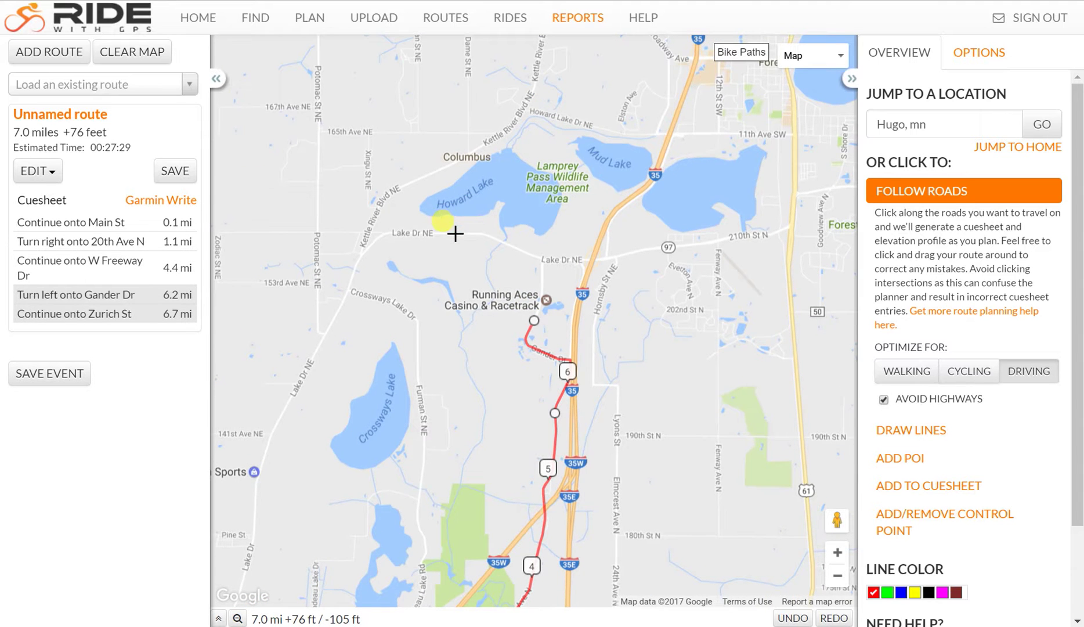
- Extend the route along Lake Dr NE, Kettle River Blvd NE and Howard Lake Dr NE to 220th St N in Forest Lake
click(456, 233)
click(450, 317)
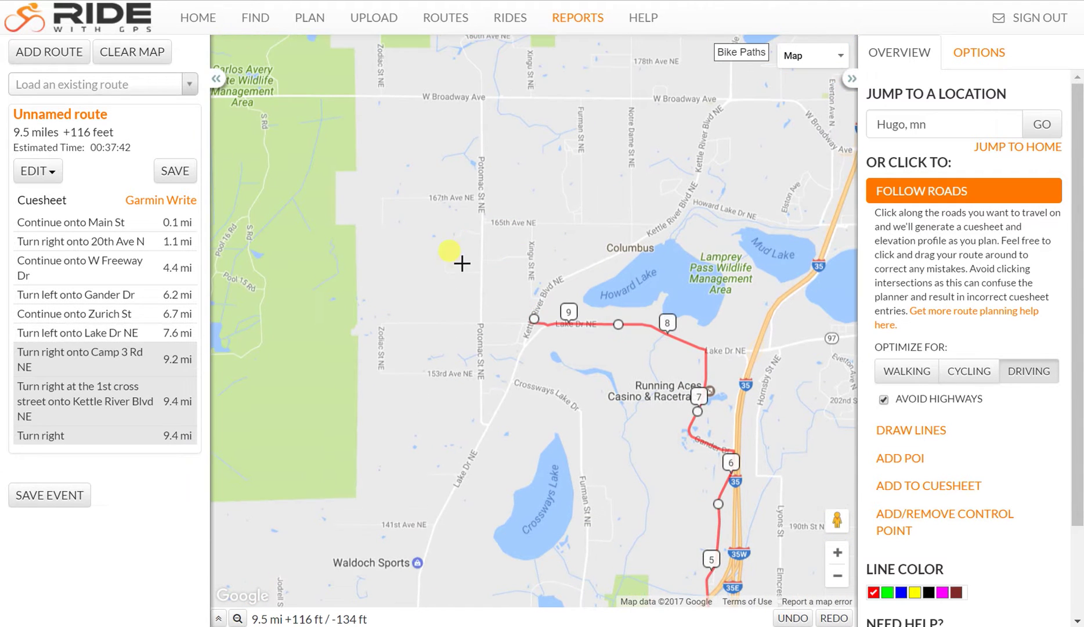
click(717, 209)
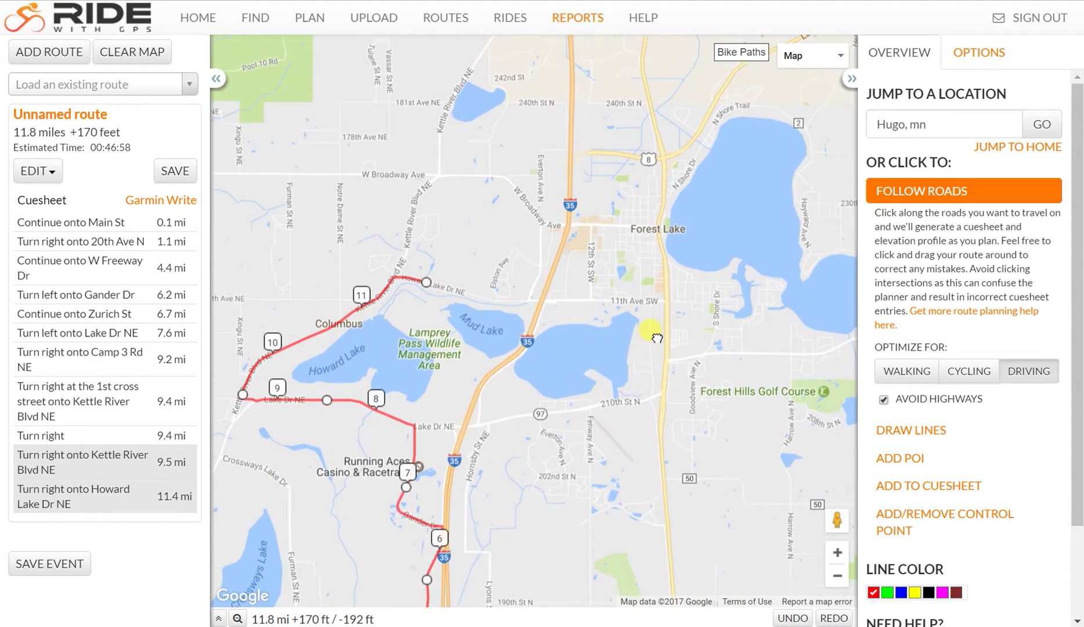
drag(656, 338, 497, 324)
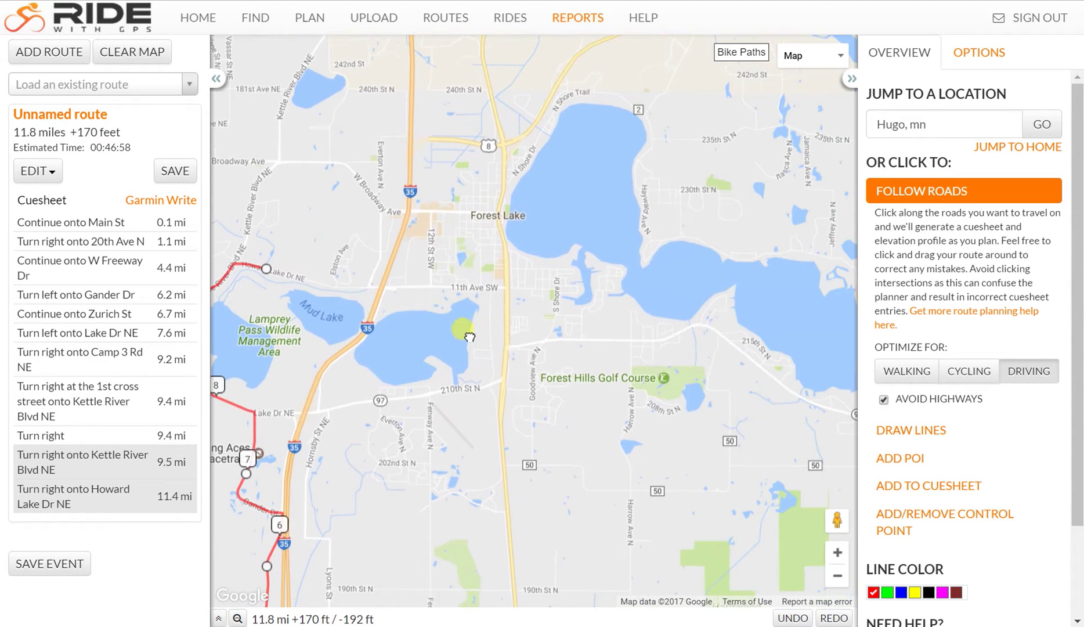
click(473, 287)
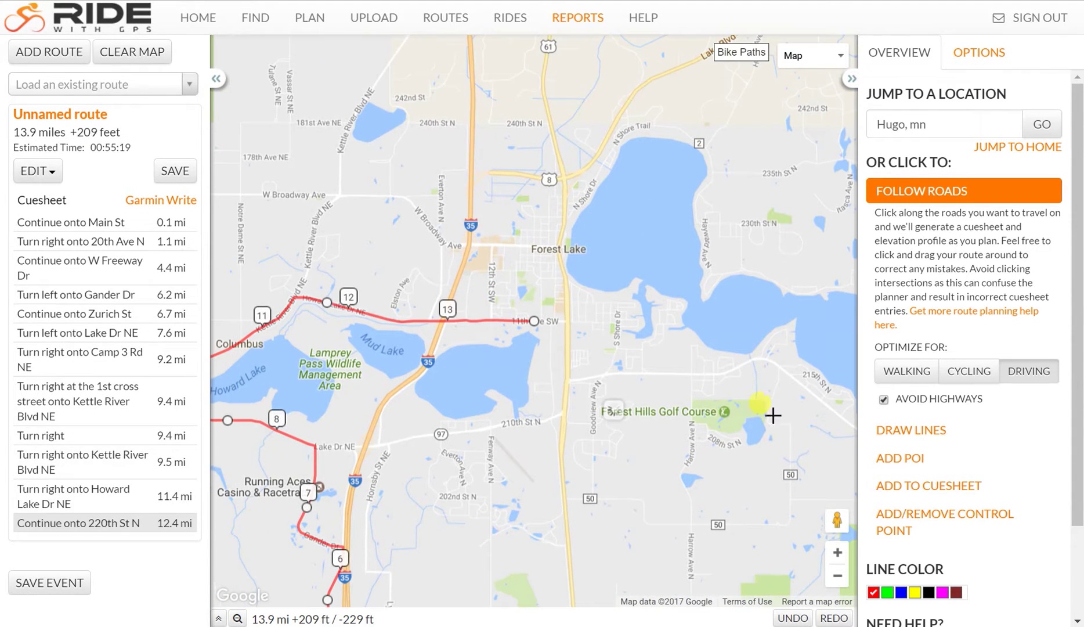
- Optimize routing for cycling and extend the route north on Hardwood Creek Trail past Tower Park to NW 4th Ave
click(837, 552)
click(837, 552)
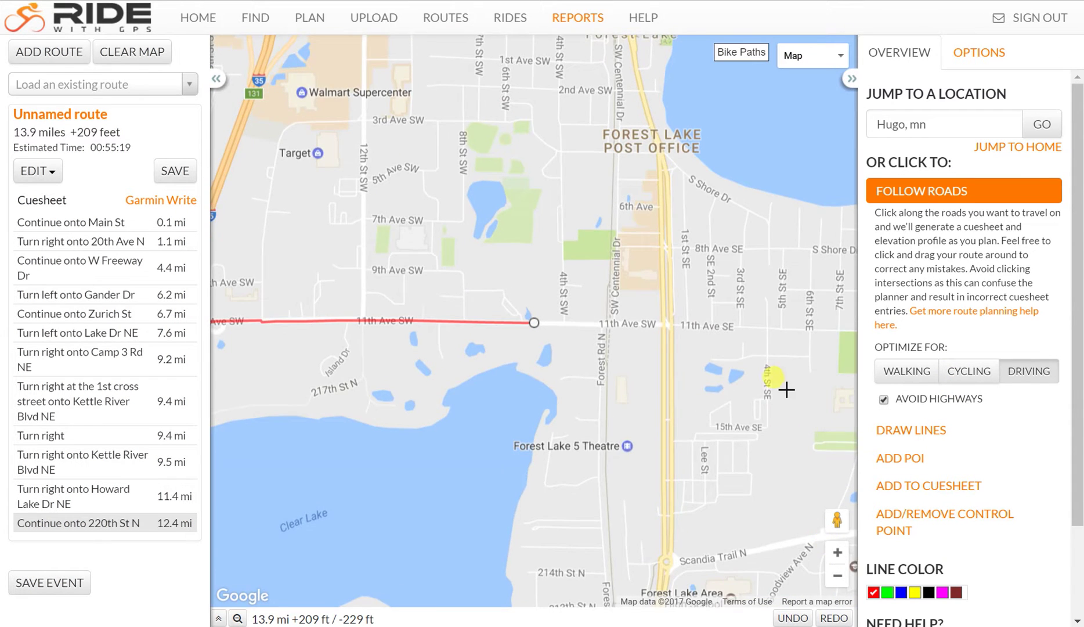
drag(786, 387, 622, 362)
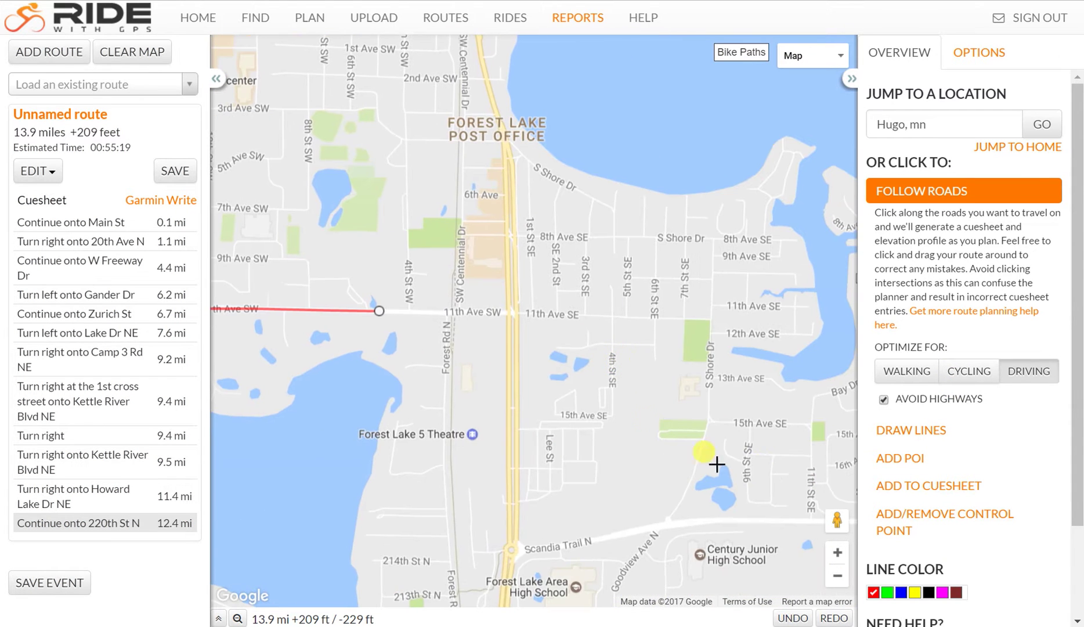
click(837, 552)
drag(636, 362, 743, 375)
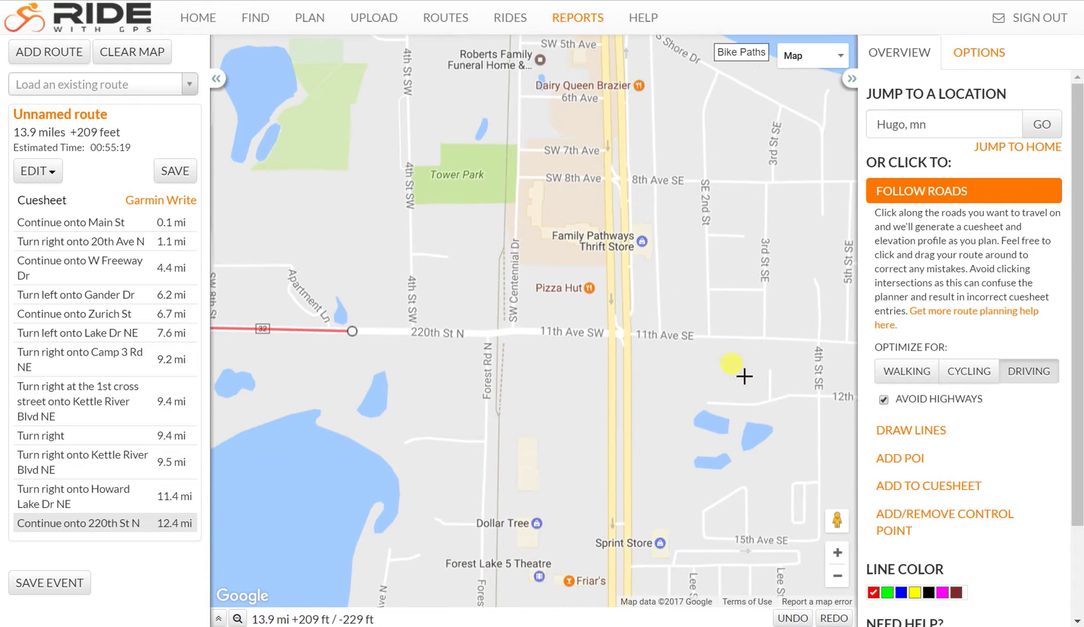
click(503, 138)
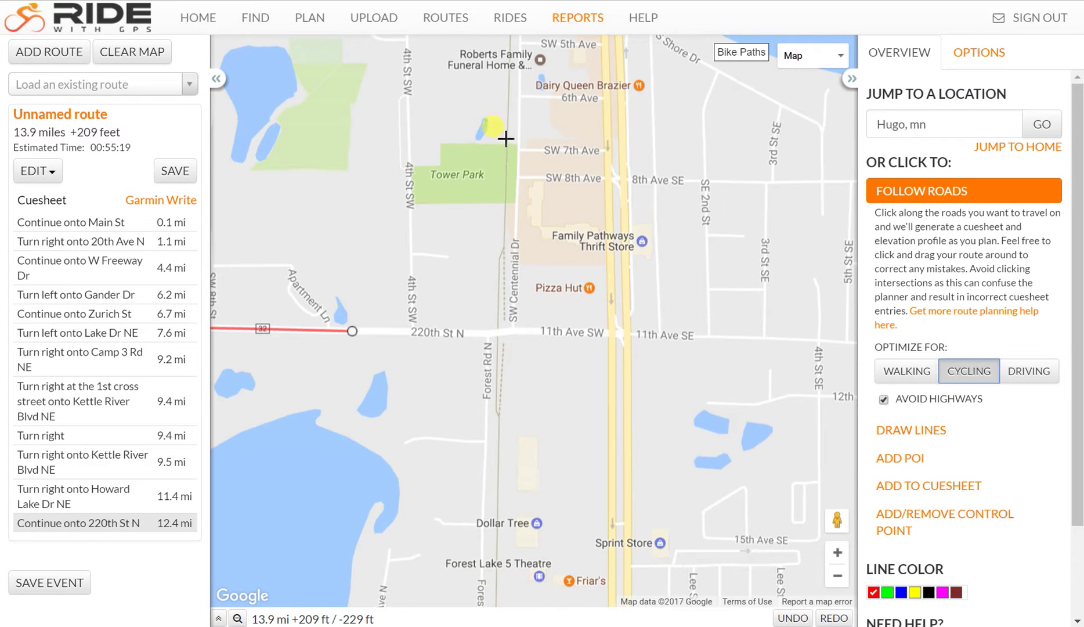
click(651, 158)
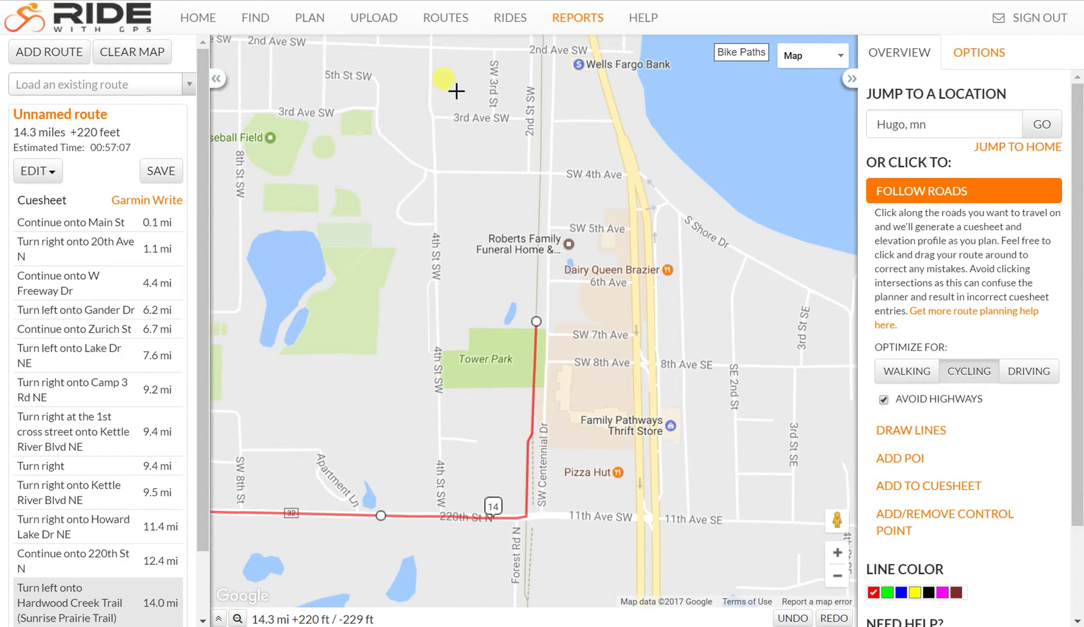
drag(457, 92, 461, 500)
drag(457, 145, 426, 295)
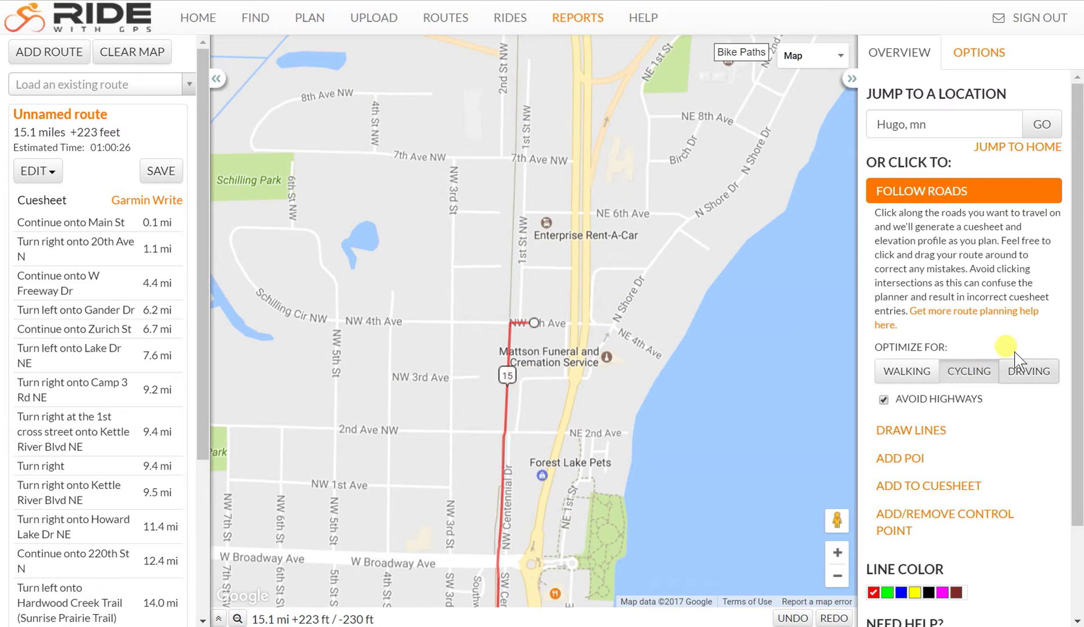
- Optimize routing for driving and place a point of interest on the route just west of Kodiak Coffee
click(1024, 377)
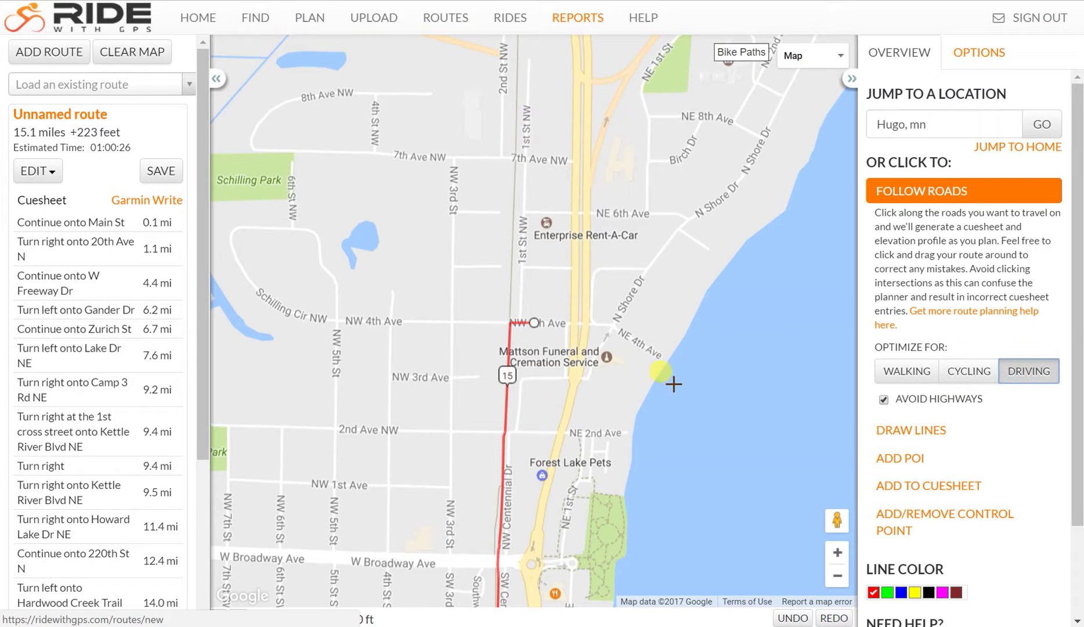
drag(607, 443, 626, 317)
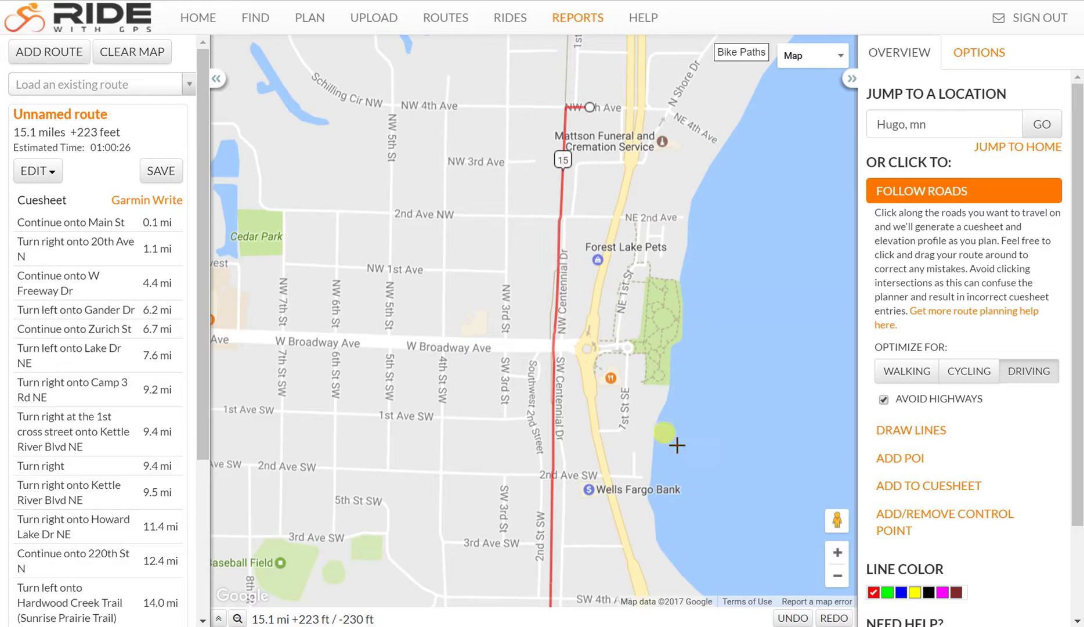
drag(666, 399, 658, 493)
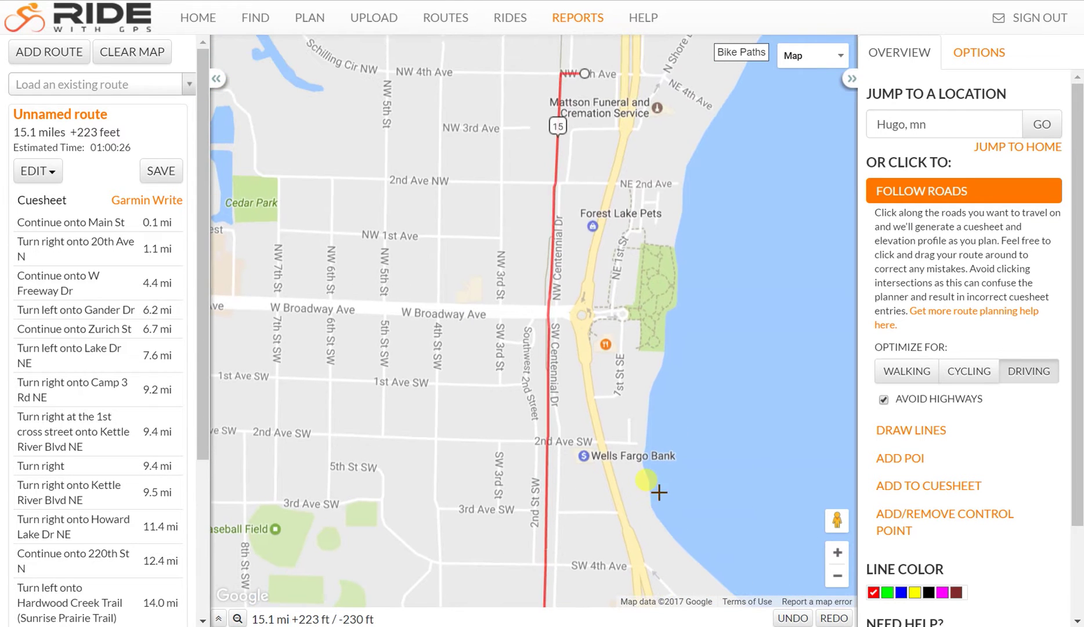
click(837, 552)
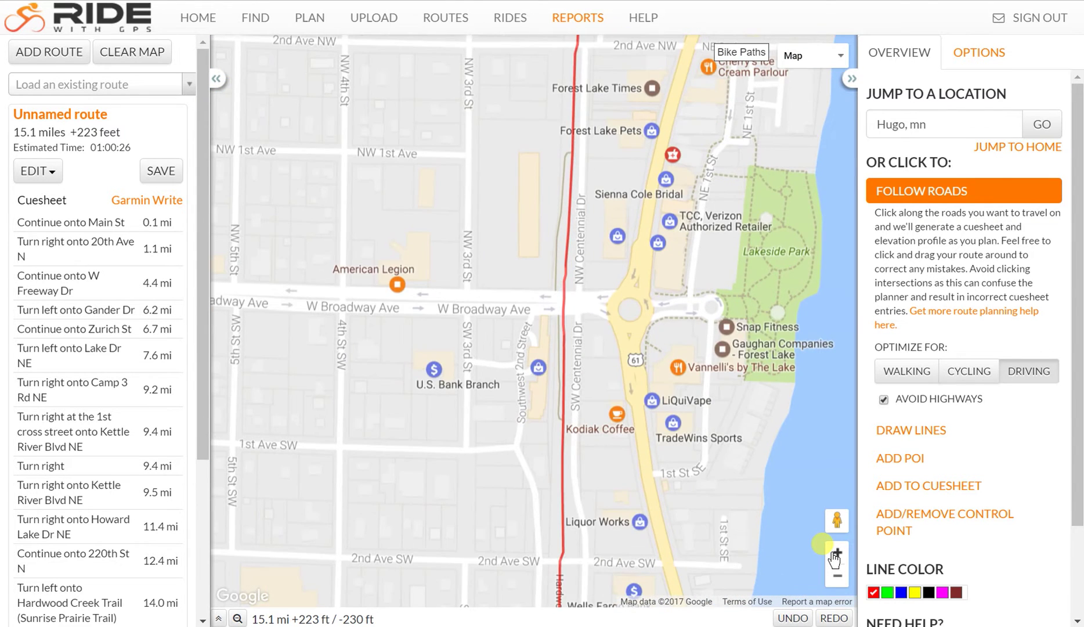
click(836, 552)
drag(760, 490, 650, 297)
drag(789, 476, 807, 499)
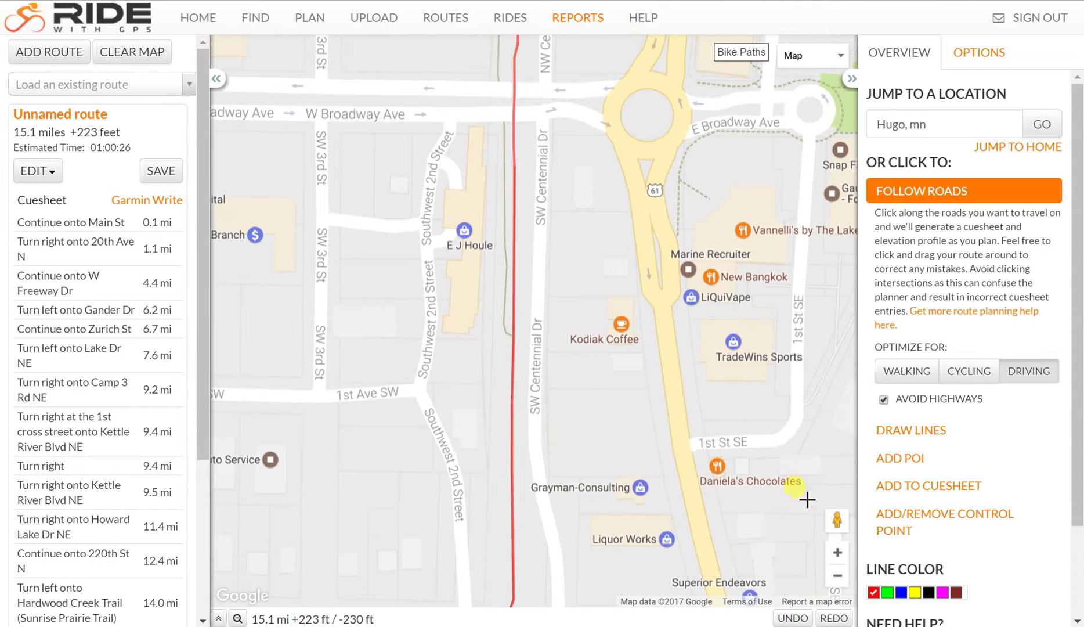
click(836, 552)
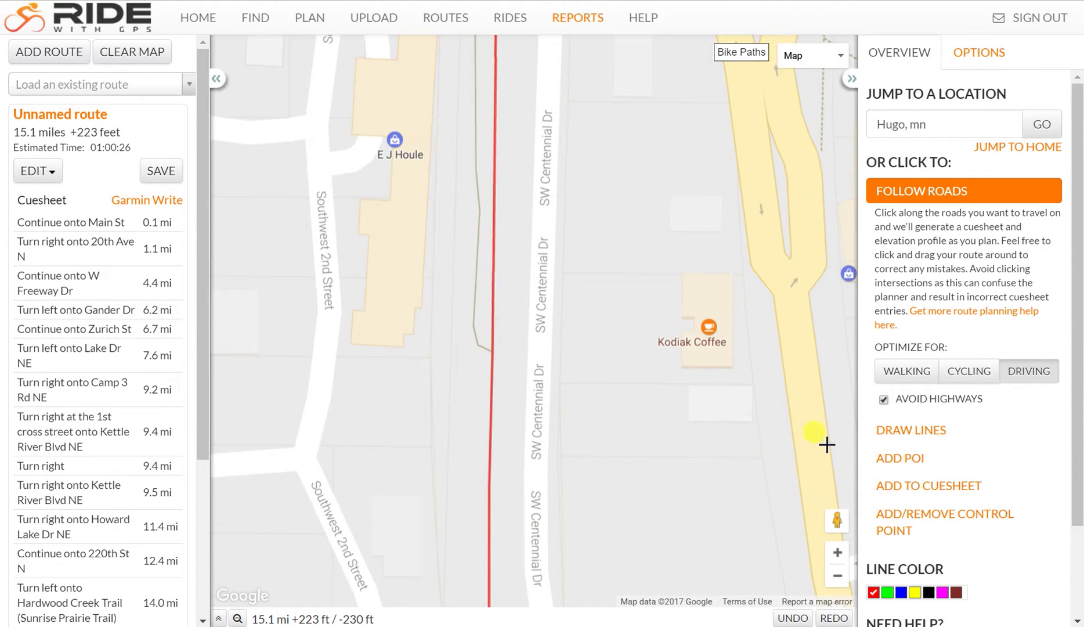
click(888, 458)
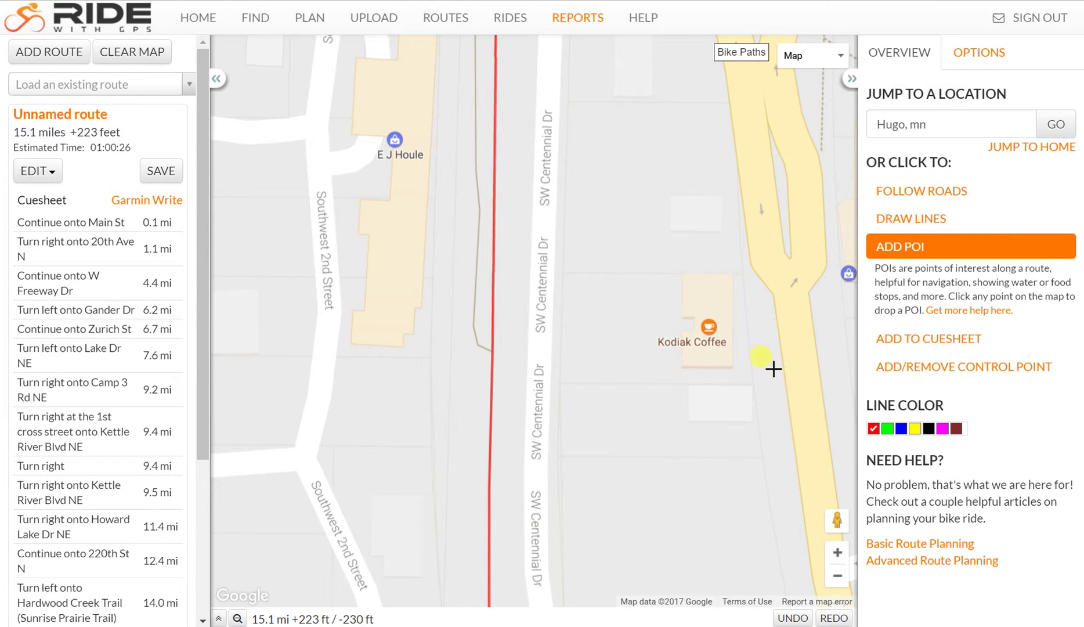
click(494, 292)
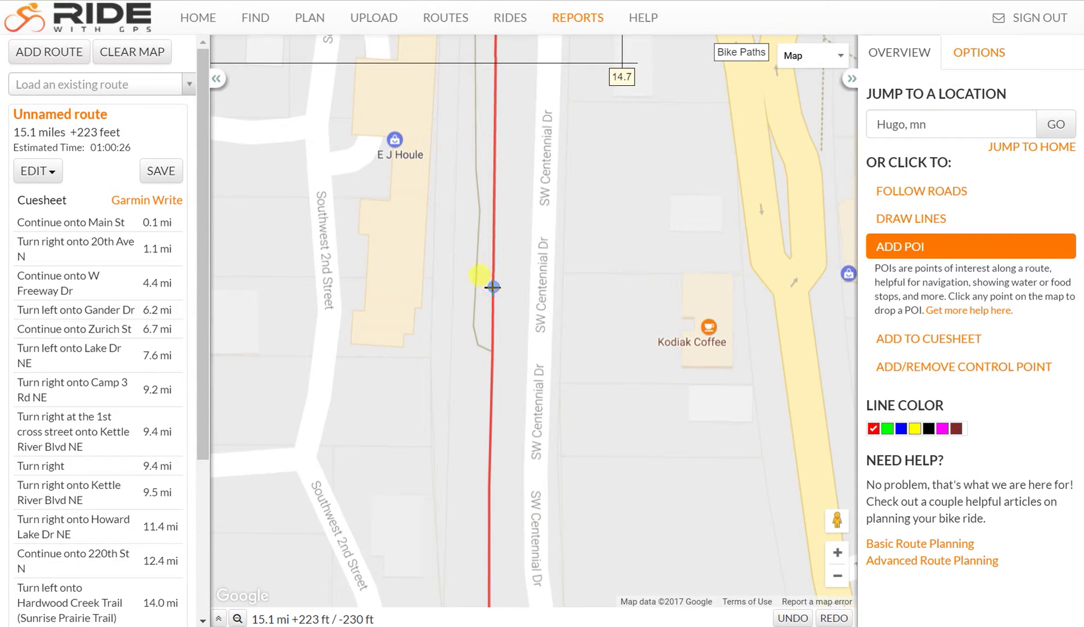
- Set the new point of interest's type to Food, name it Kodiak Coffee and save it
drag(675, 174, 682, 327)
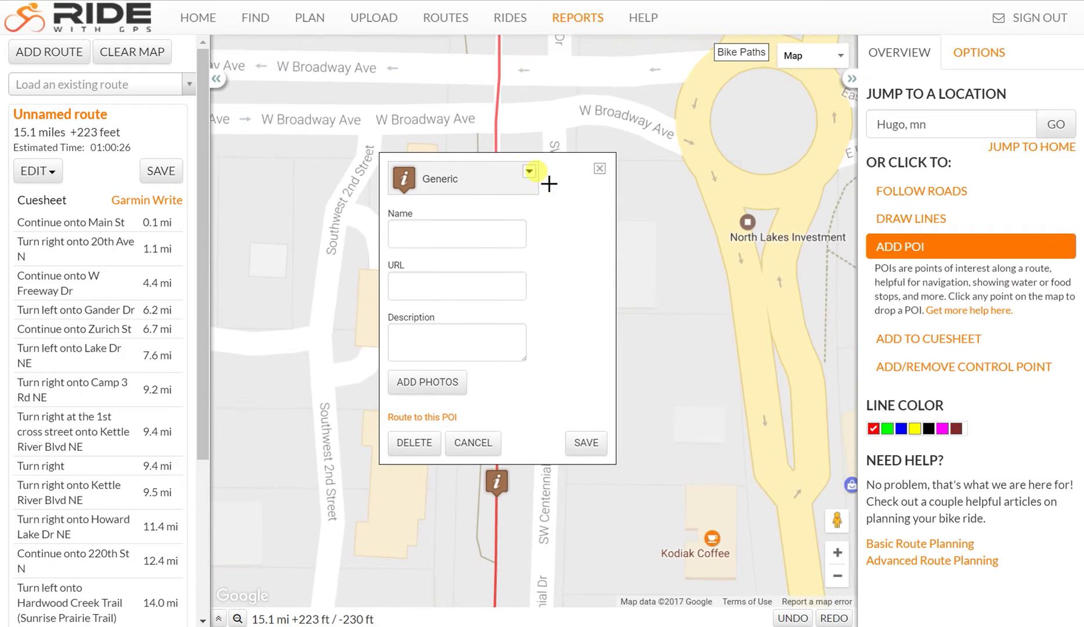
click(528, 170)
scroll(452, 254, down, 5)
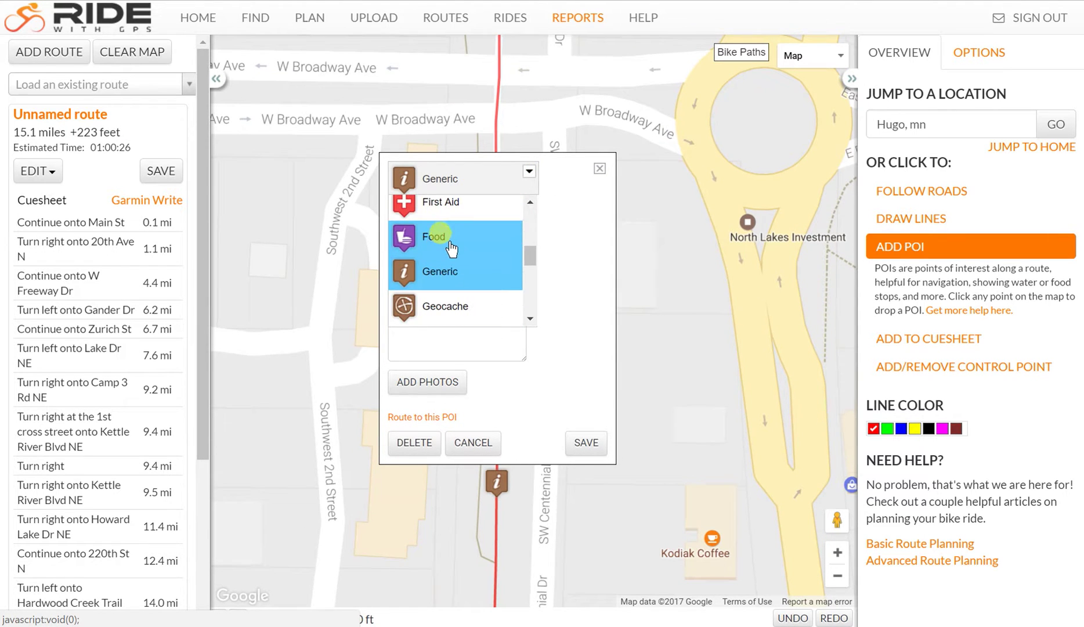
click(451, 253)
click(431, 234)
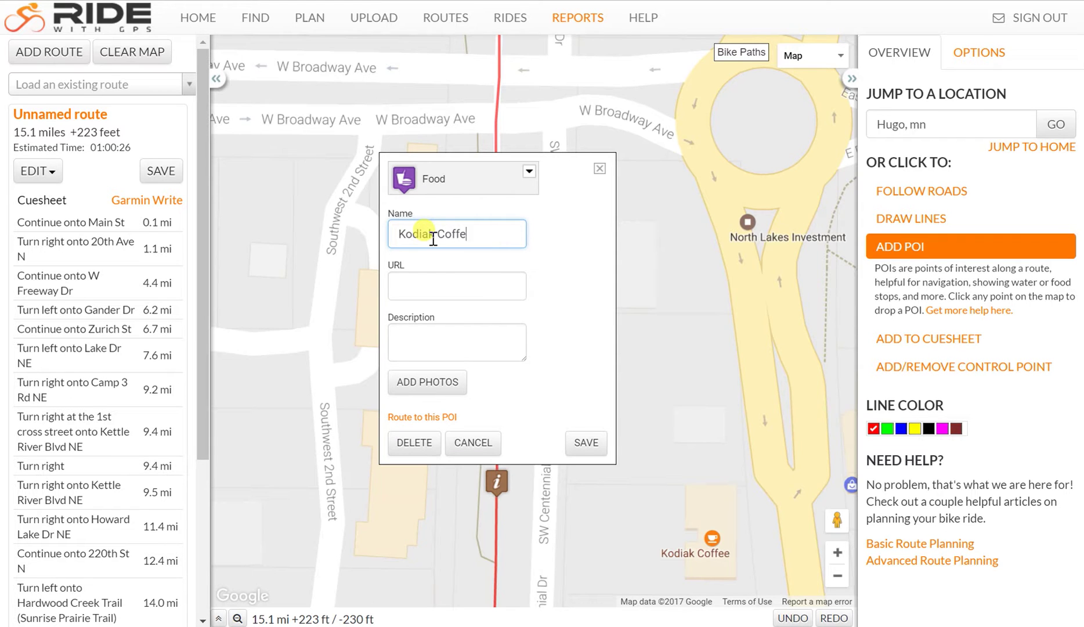
key(Tab)
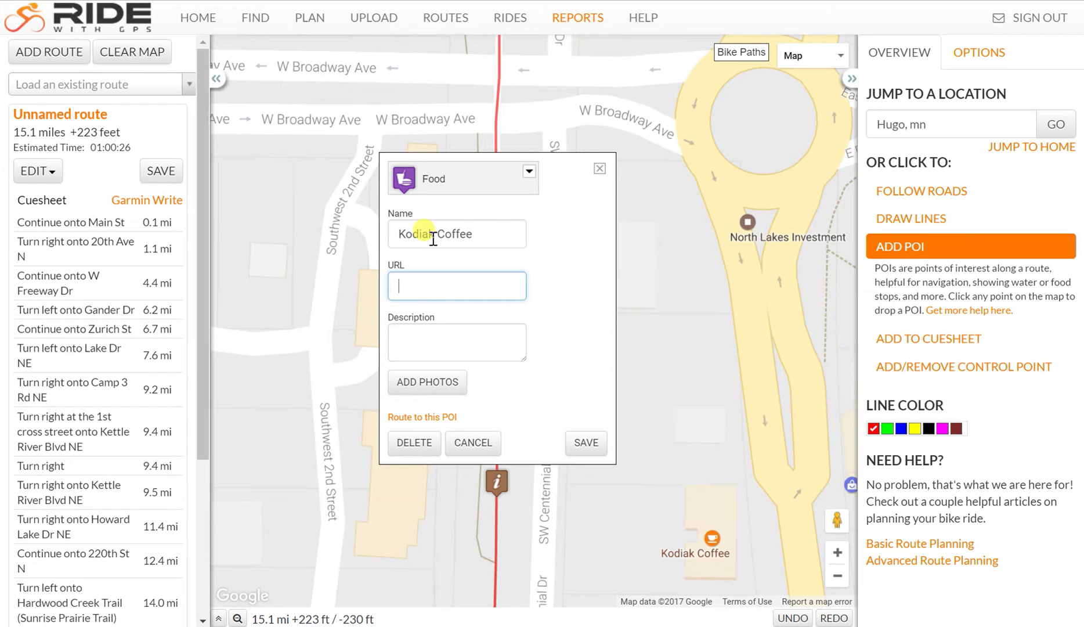
click(586, 443)
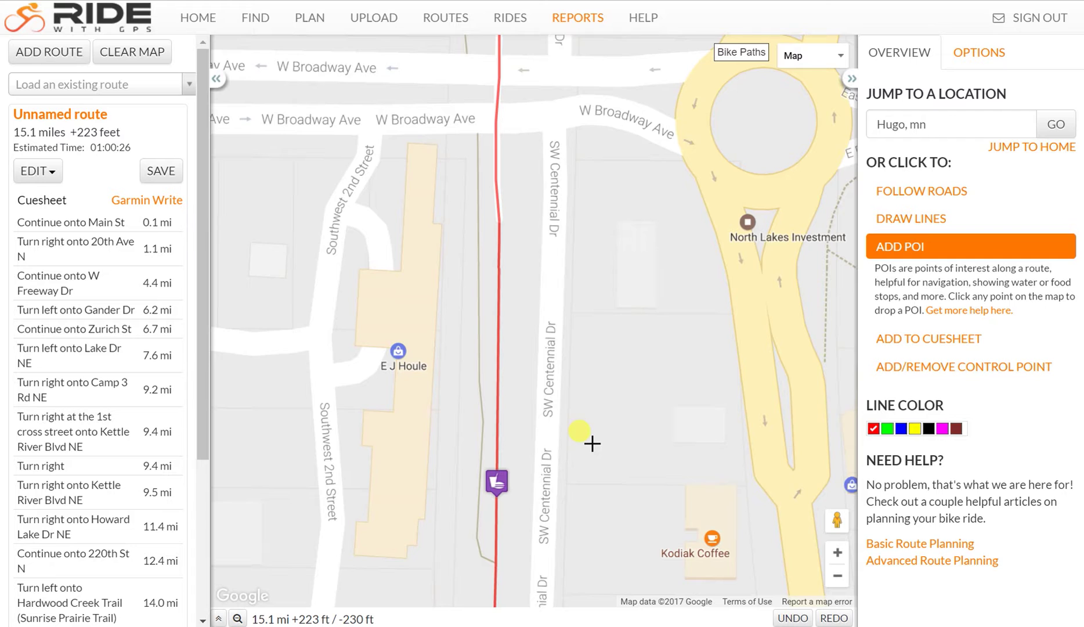
- Add a Food cuesheet entry on the route at the coffee stop with the note "Optional Rest Stop at Kodiak Coffee"
click(909, 342)
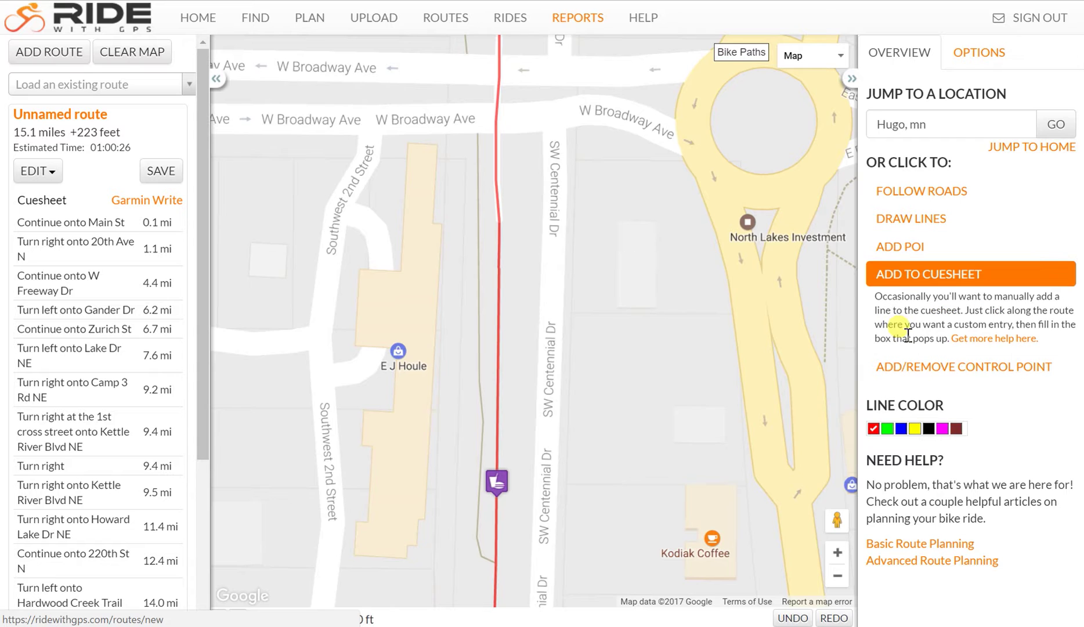
click(497, 508)
click(554, 238)
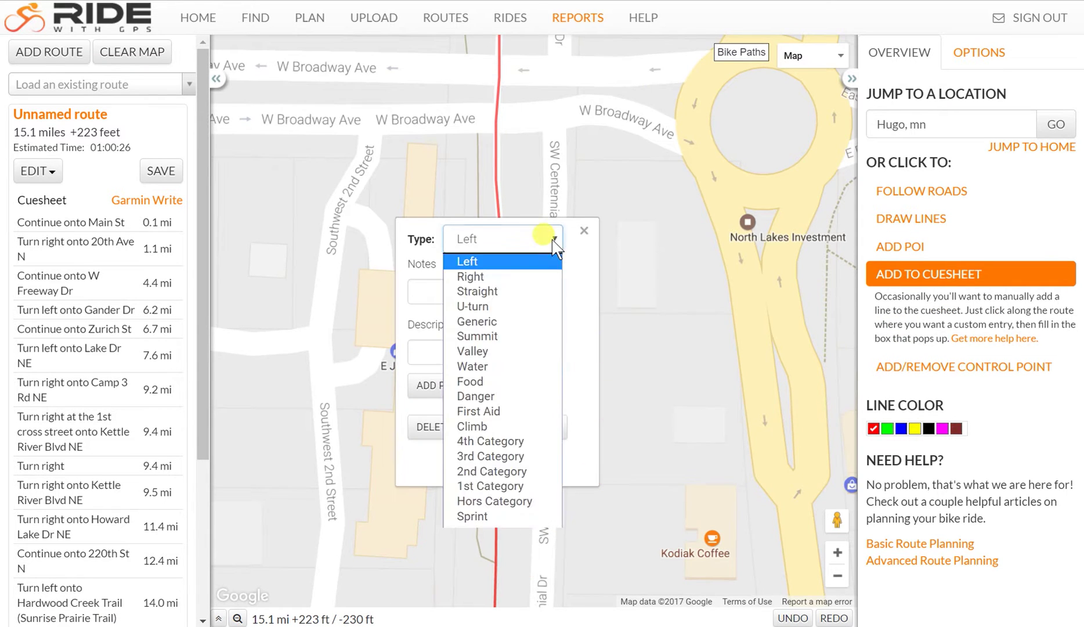
click(485, 380)
click(501, 292)
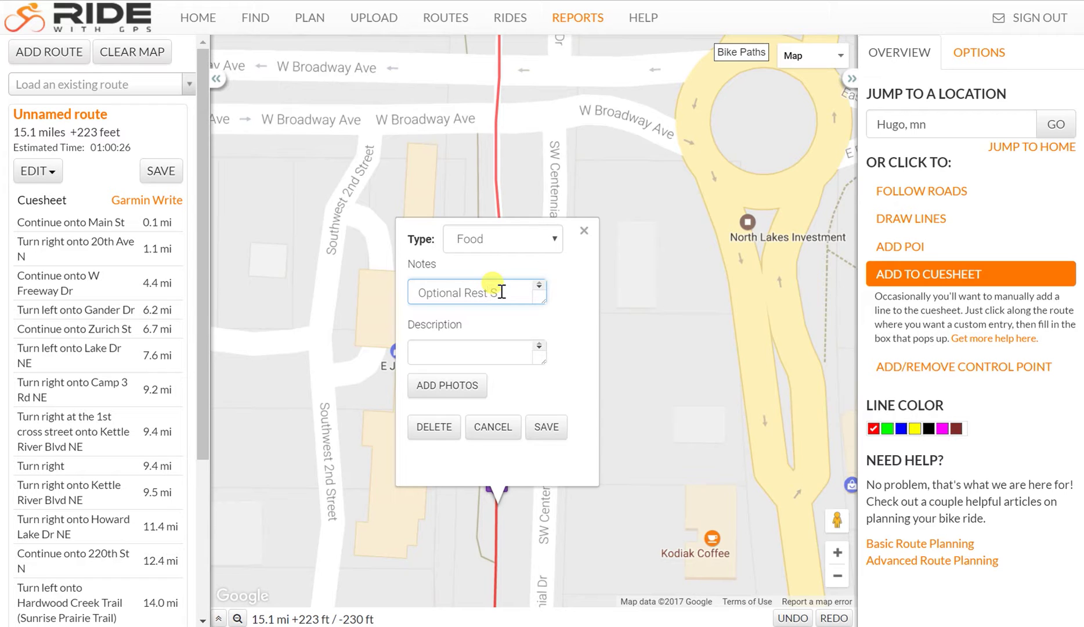
text(Optional Rest Stop at)
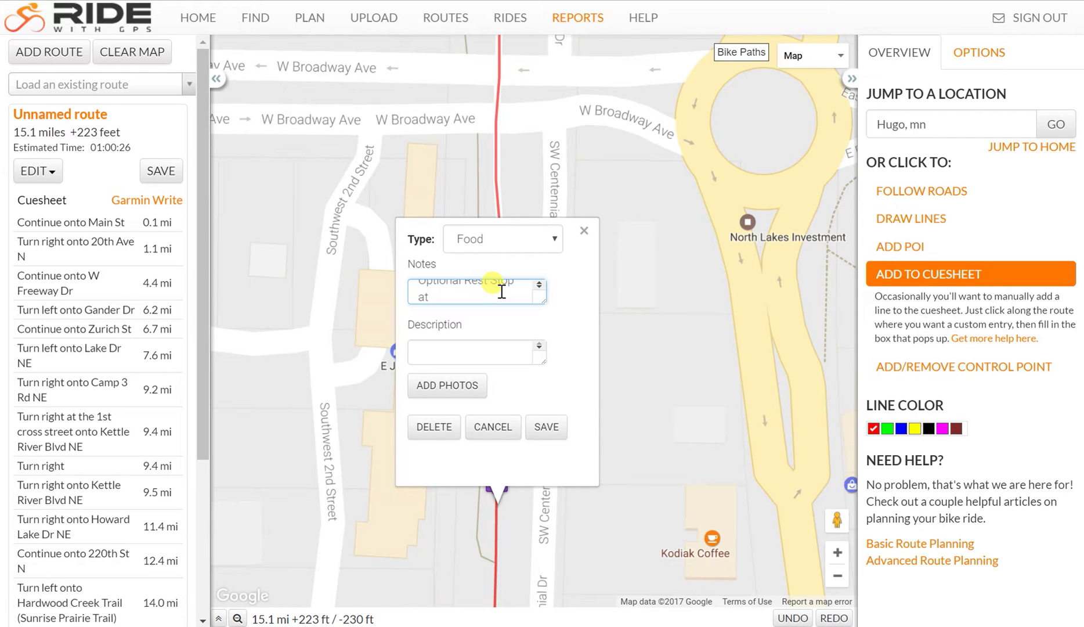
text( Kodiak Coffee)
click(546, 428)
- Review the Kodiak Coffee rest stop entry in the cuesheet
drag(205, 444, 202, 612)
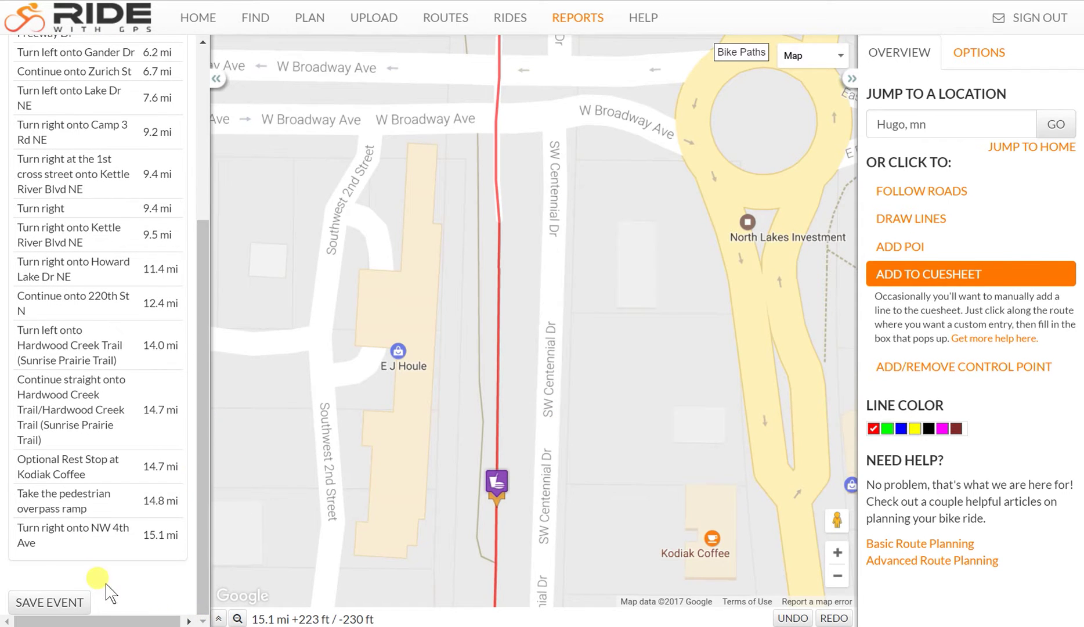
click(88, 474)
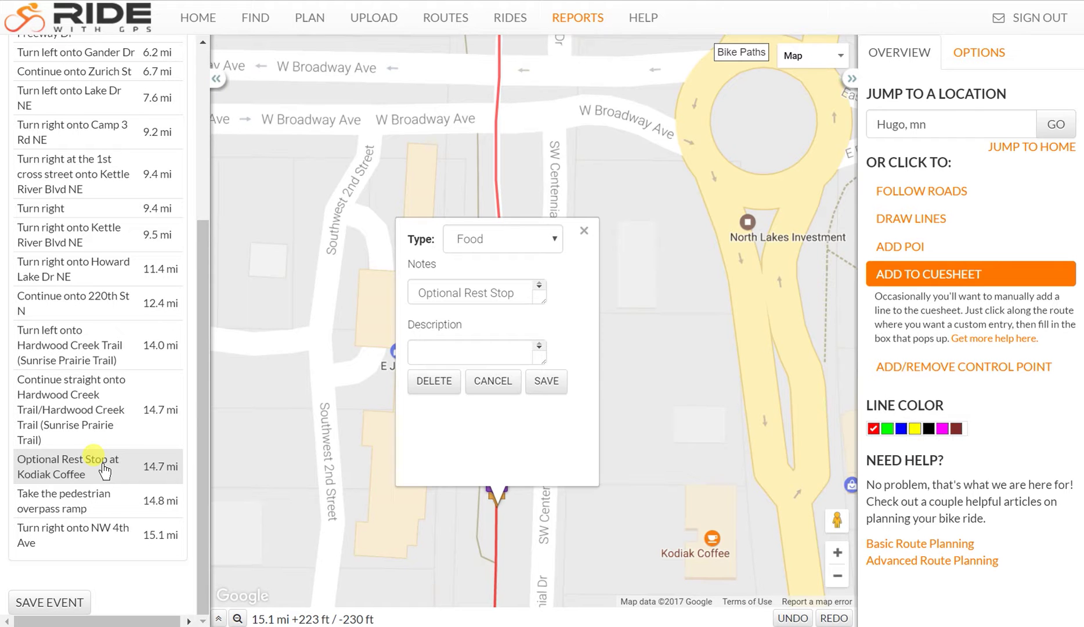
click(104, 472)
- Resume following roads and extend the route along NW 4th Ave and northeast up N Shore Dr, short of NE 8th Ave
drag(387, 145, 389, 454)
drag(449, 131, 409, 505)
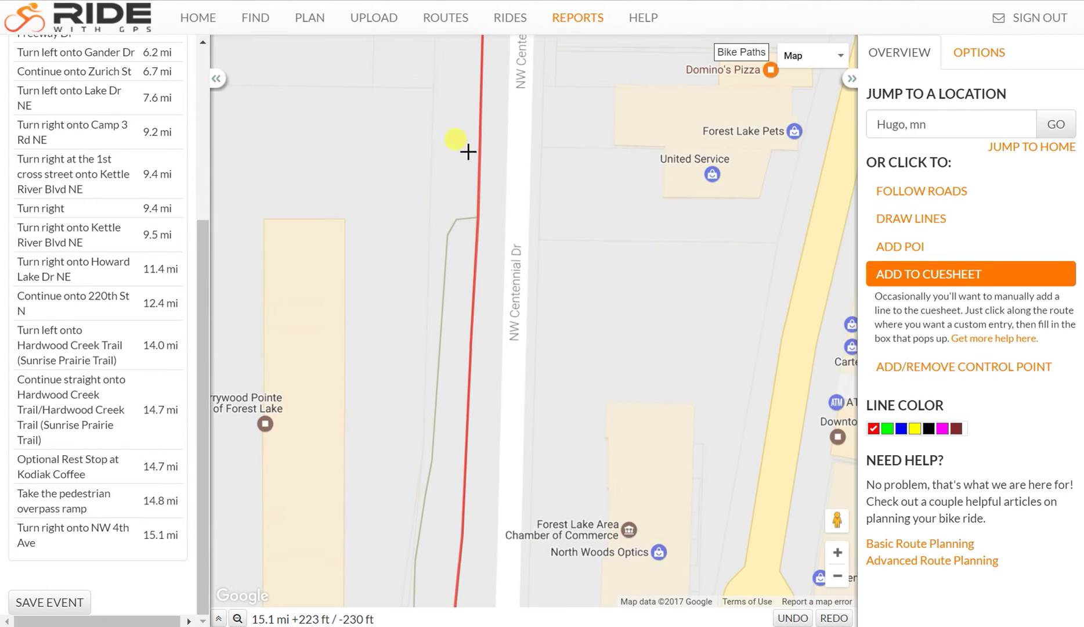
drag(464, 150, 397, 430)
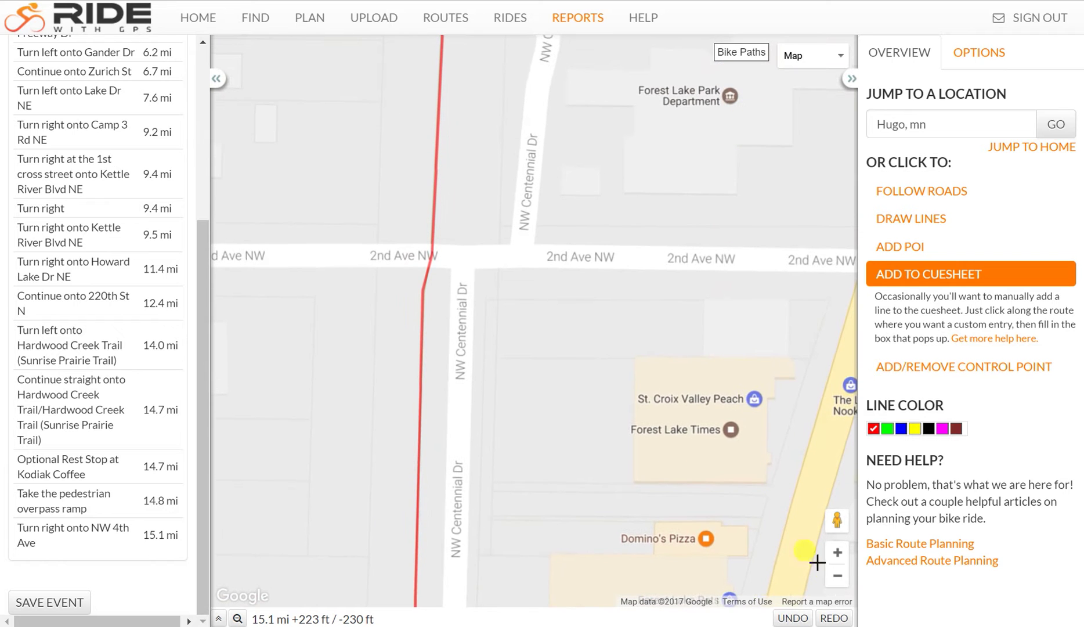
click(837, 575)
click(837, 575)
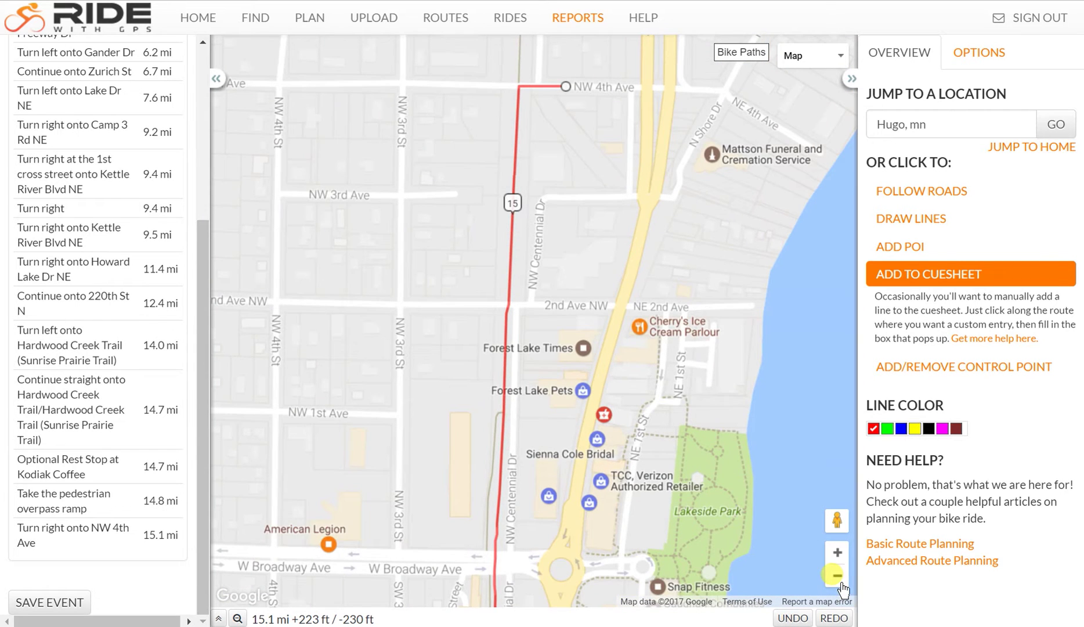
drag(743, 125, 719, 209)
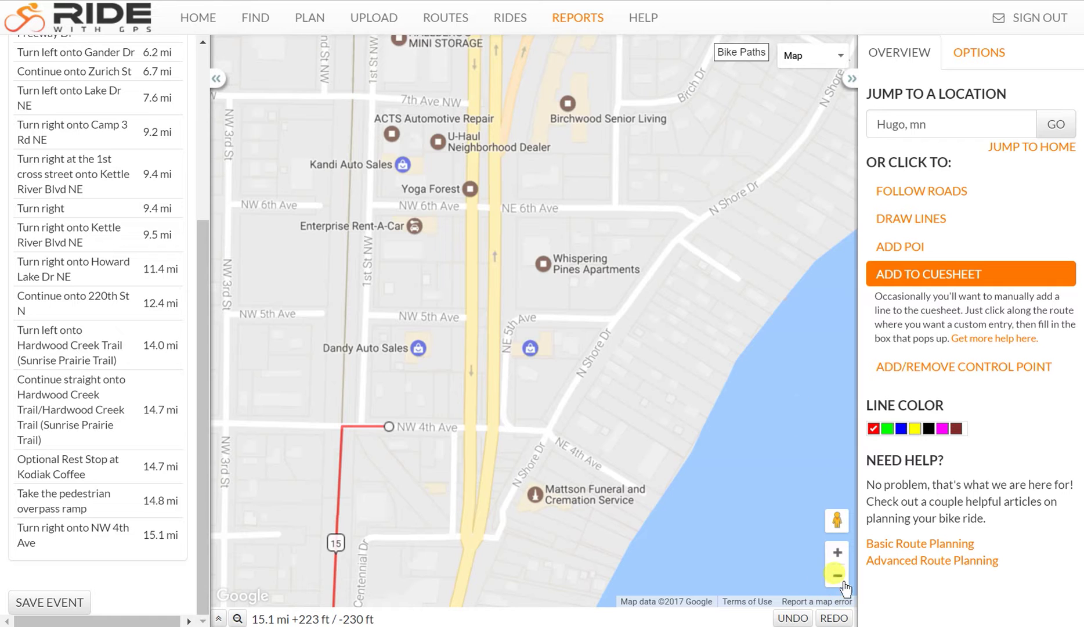
click(943, 191)
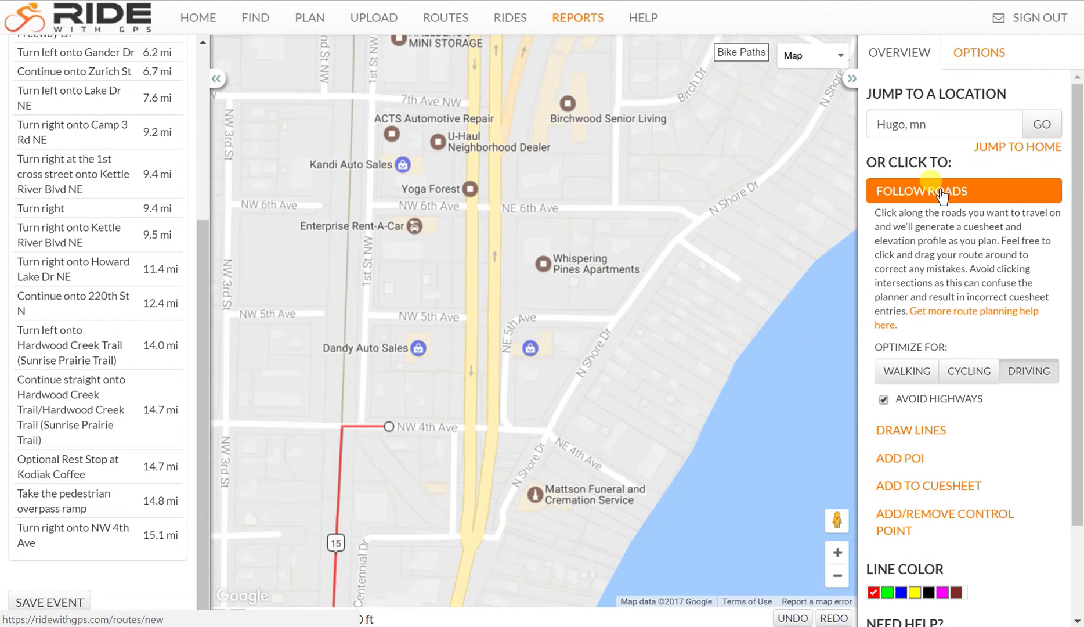
drag(778, 307, 684, 375)
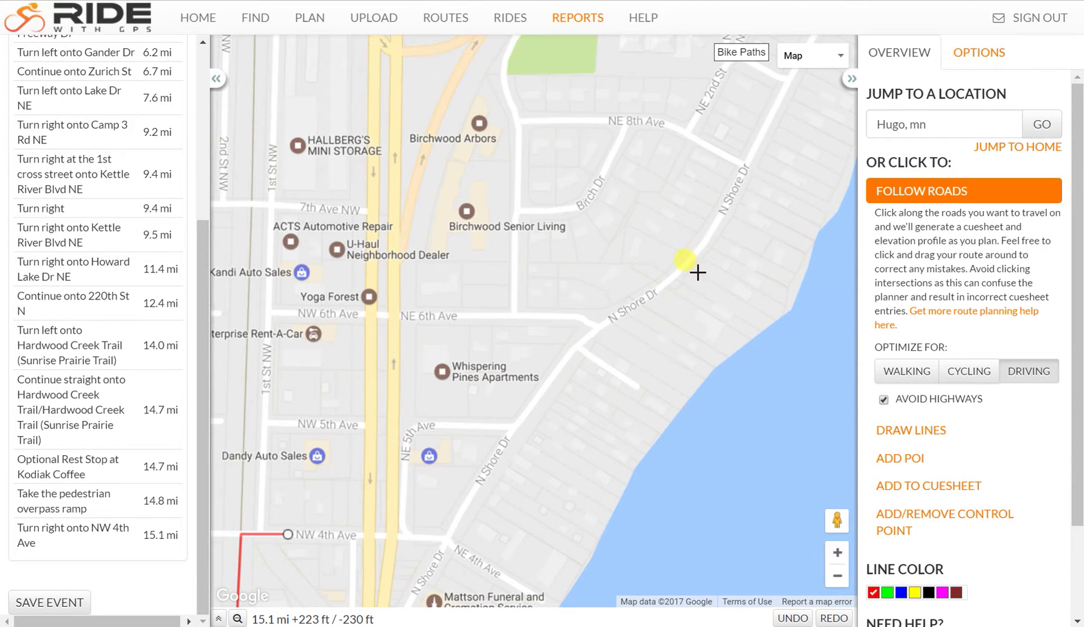
drag(687, 263, 520, 391)
click(757, 387)
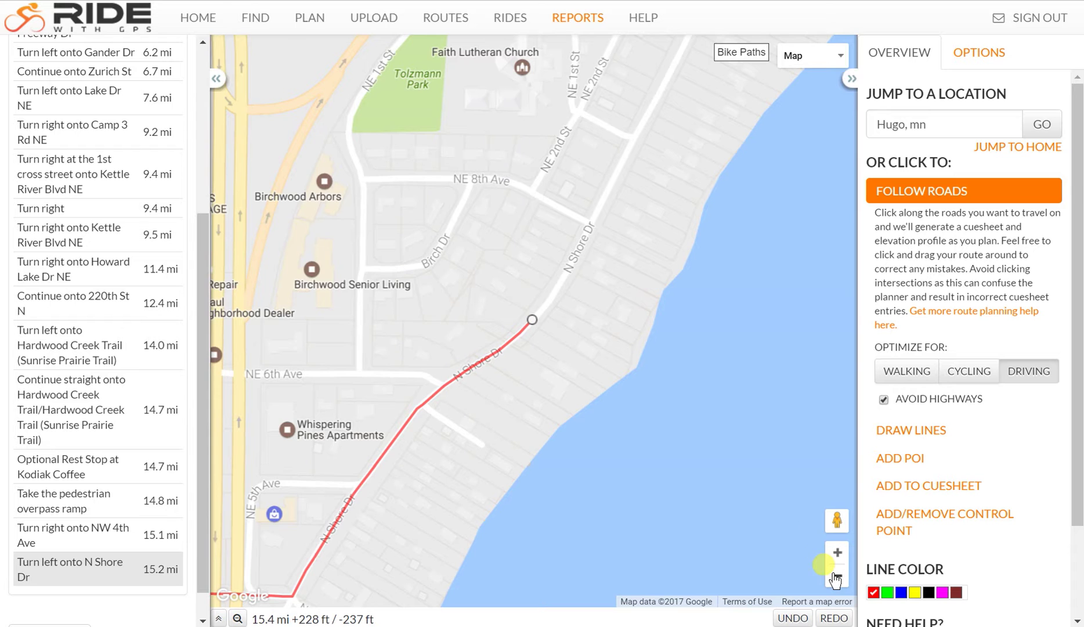
- Extend the route around the lake on N Shore Trail and east along 235th St N to Jamaica Ave N
click(837, 575)
drag(788, 135, 362, 316)
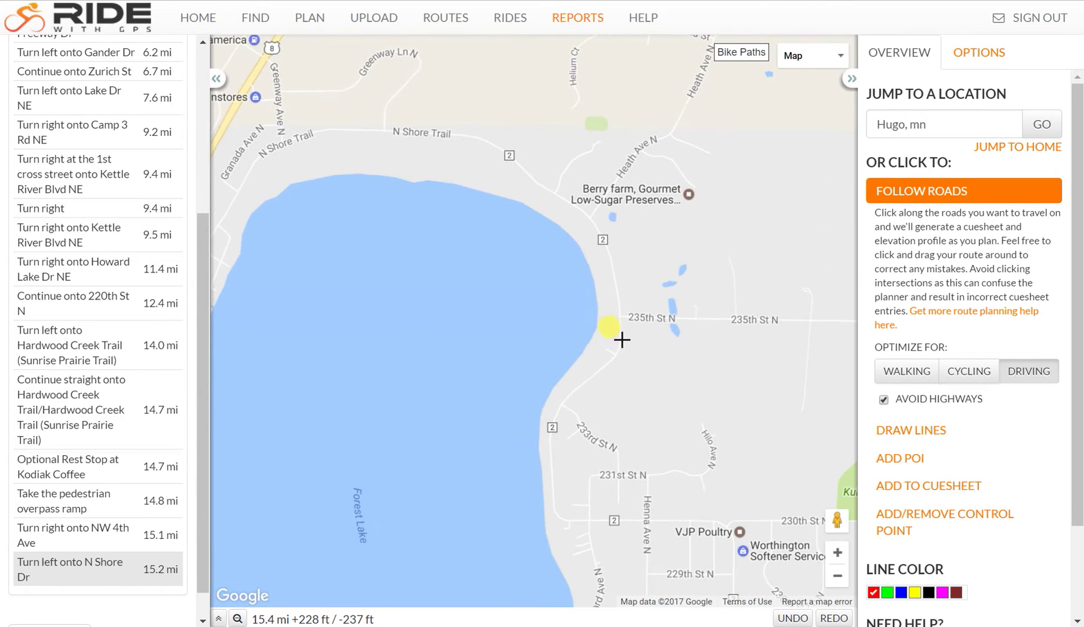
click(640, 315)
drag(782, 448, 387, 334)
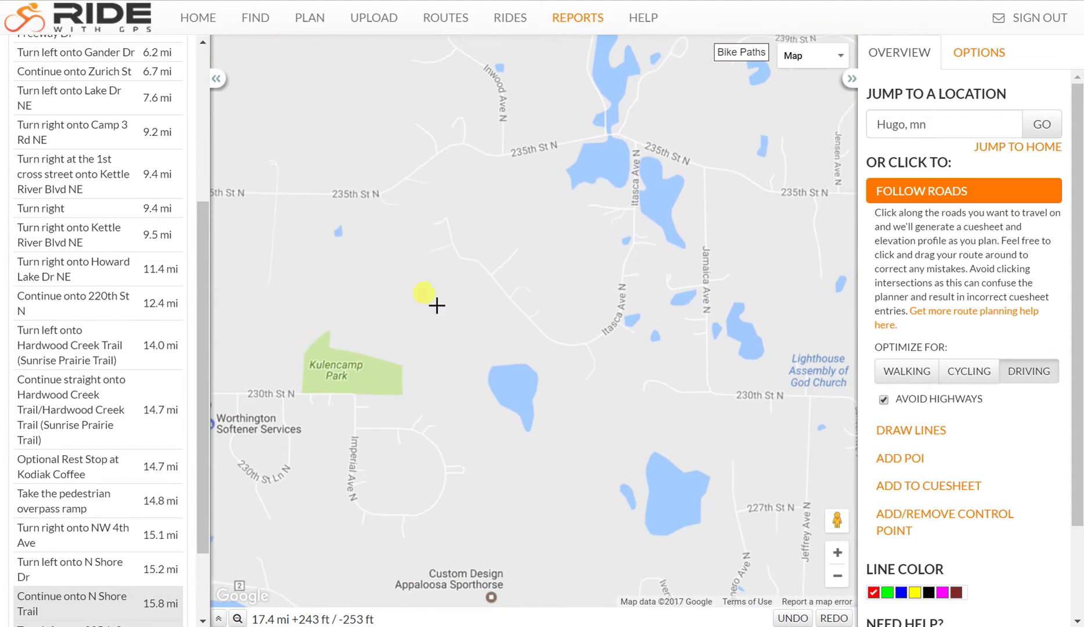
click(705, 217)
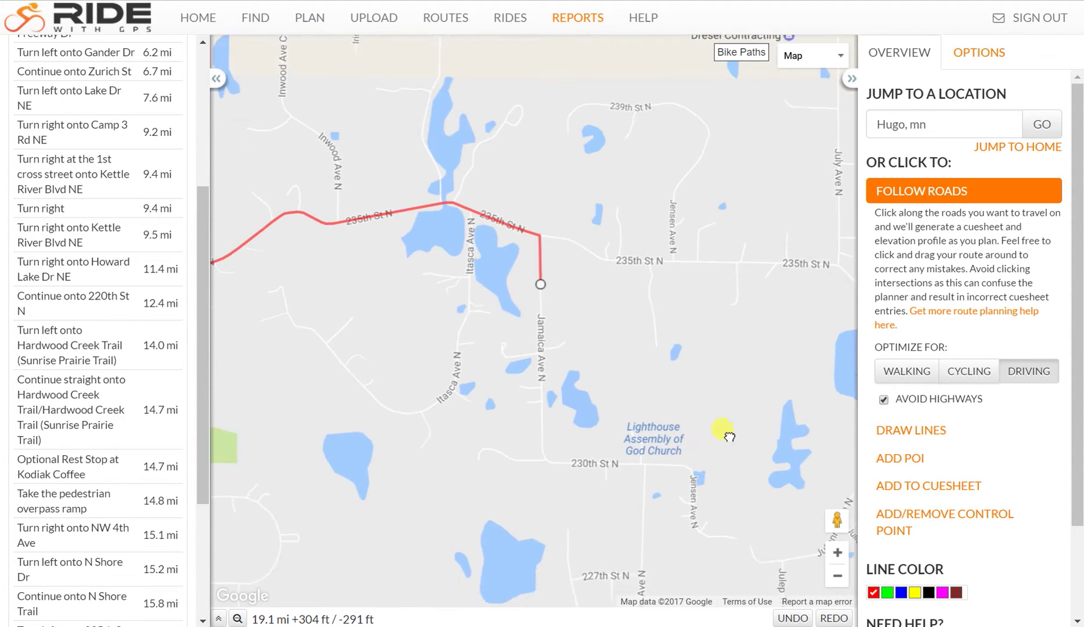
- Extend the route south from Jamaica Ave N to county road 2 near Shadyland Point
drag(738, 438, 699, 217)
click(614, 395)
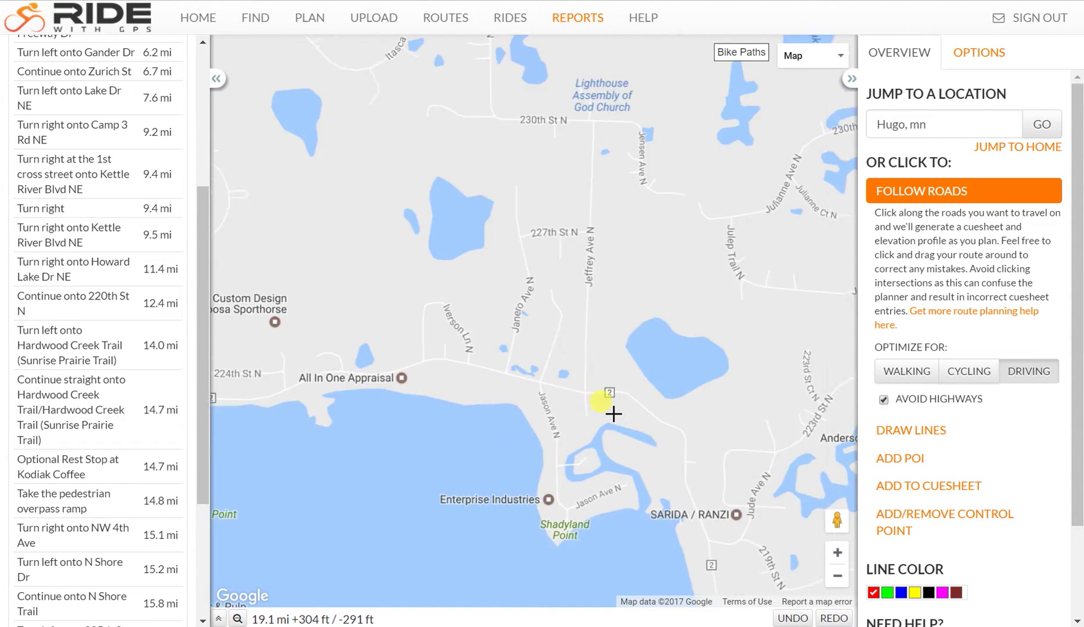
click(665, 504)
drag(735, 469, 612, 158)
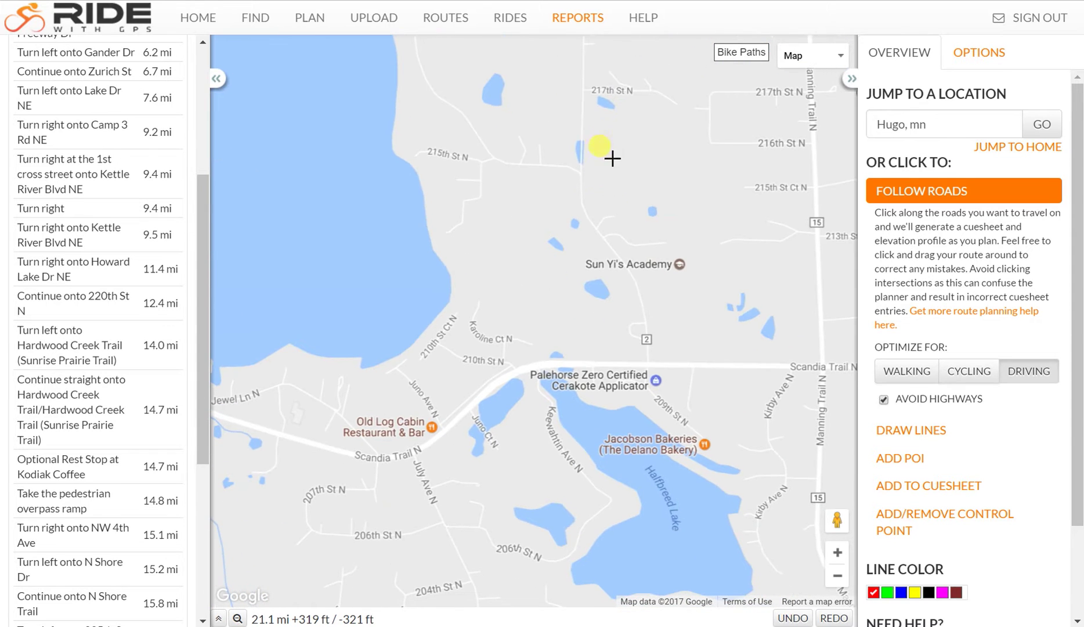
- Extend the route east along Scandia Trail N and south on Manning Trail N to just north of Lamar Ave N
click(673, 365)
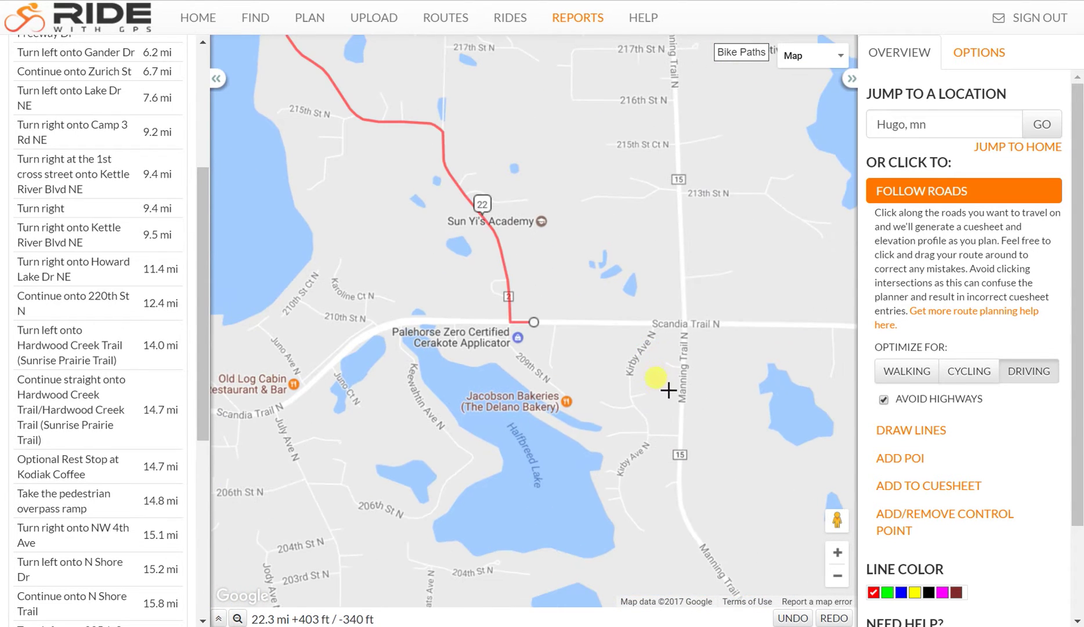
click(678, 471)
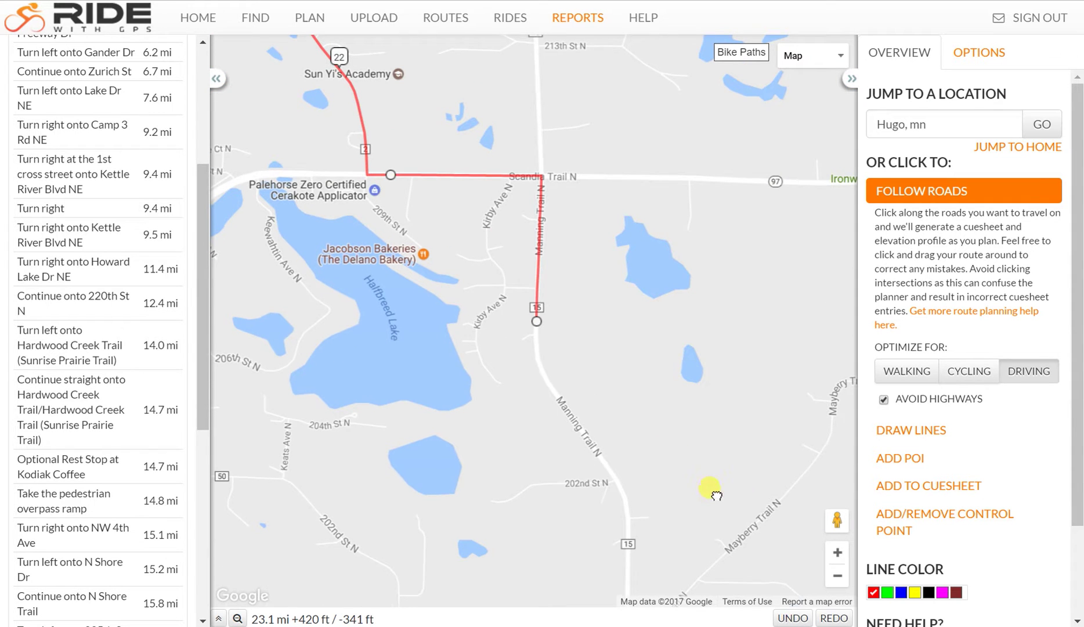
drag(716, 494, 665, 211)
drag(662, 416, 590, 255)
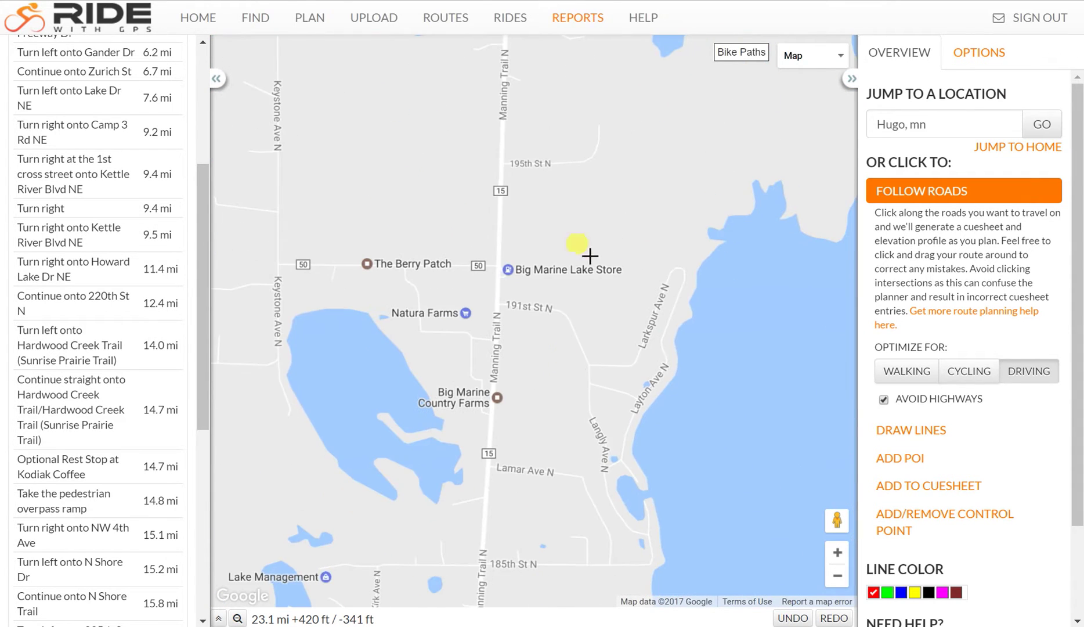
drag(562, 416, 566, 399)
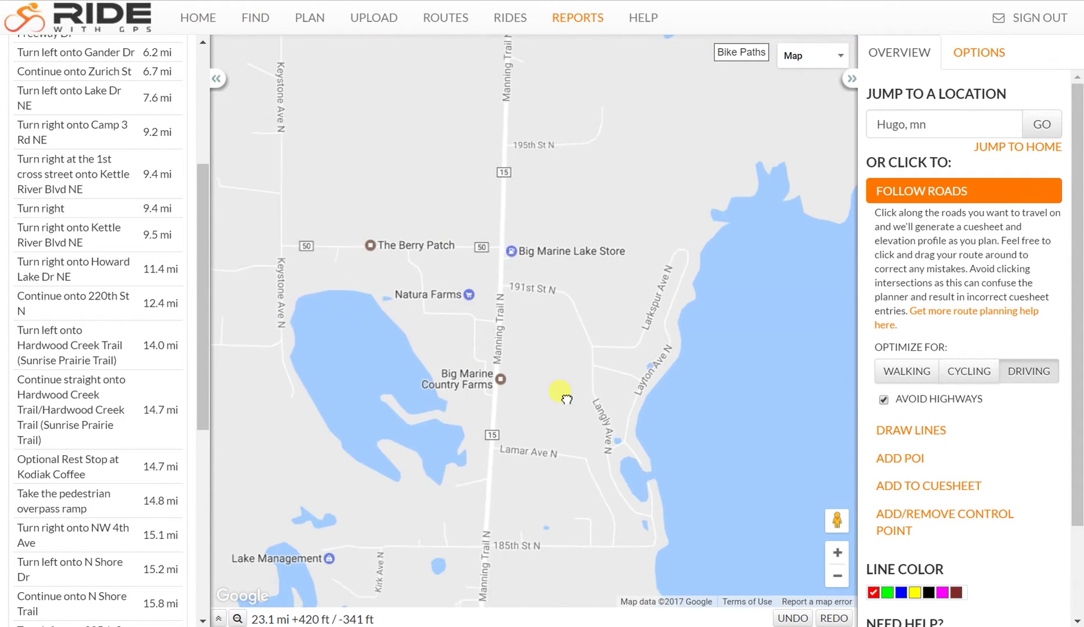
click(494, 419)
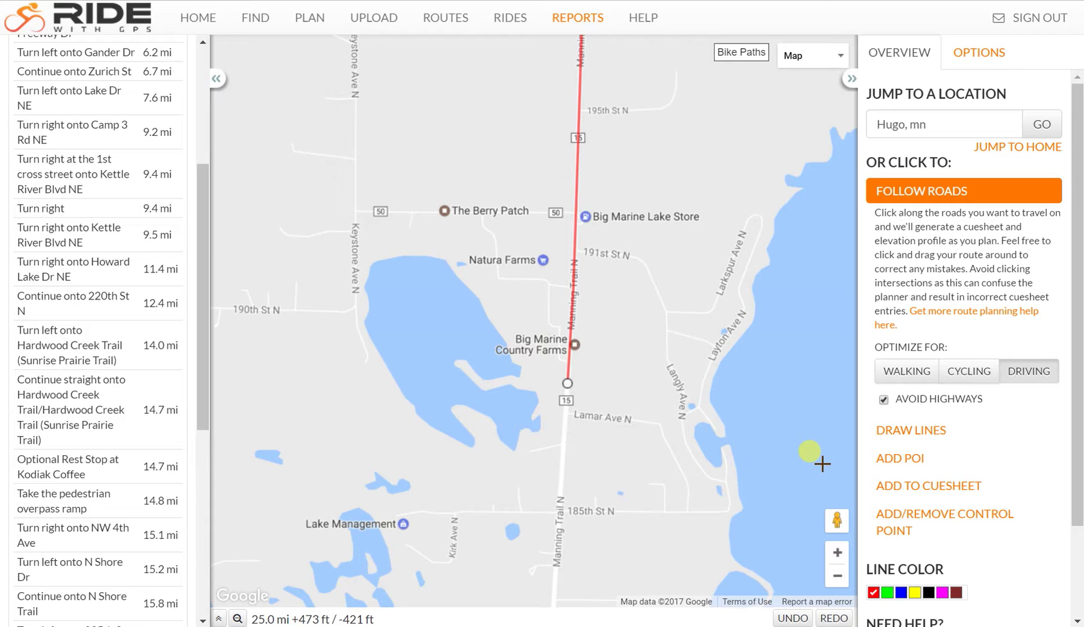
- Add a Convenience Store POI named Big Marine Lake Store on Manning Trail N, near county road 50
click(835, 556)
drag(750, 278, 549, 375)
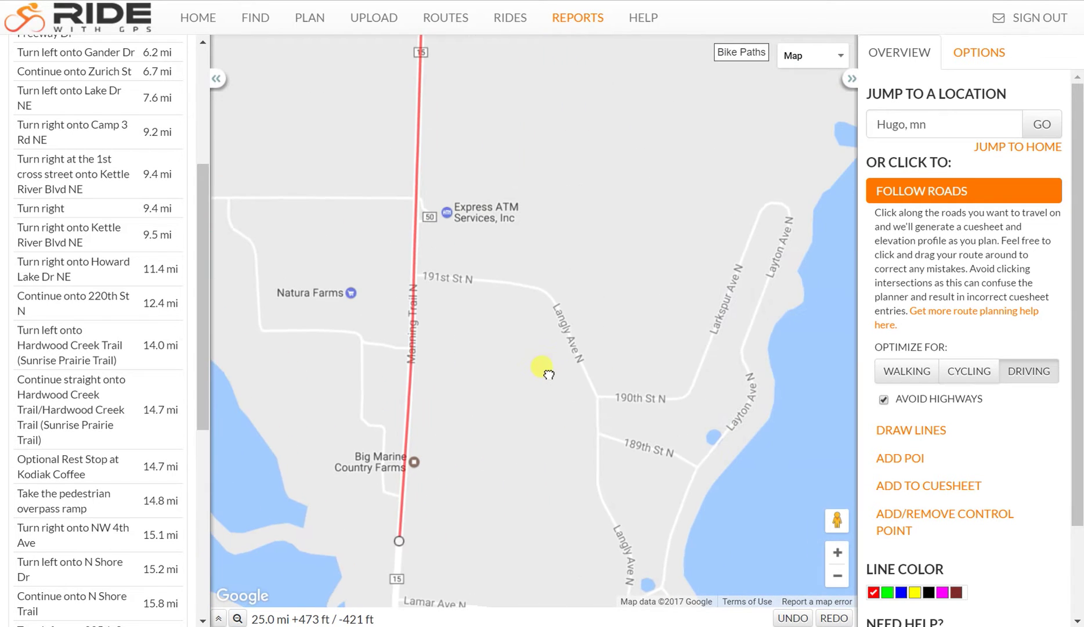
click(836, 576)
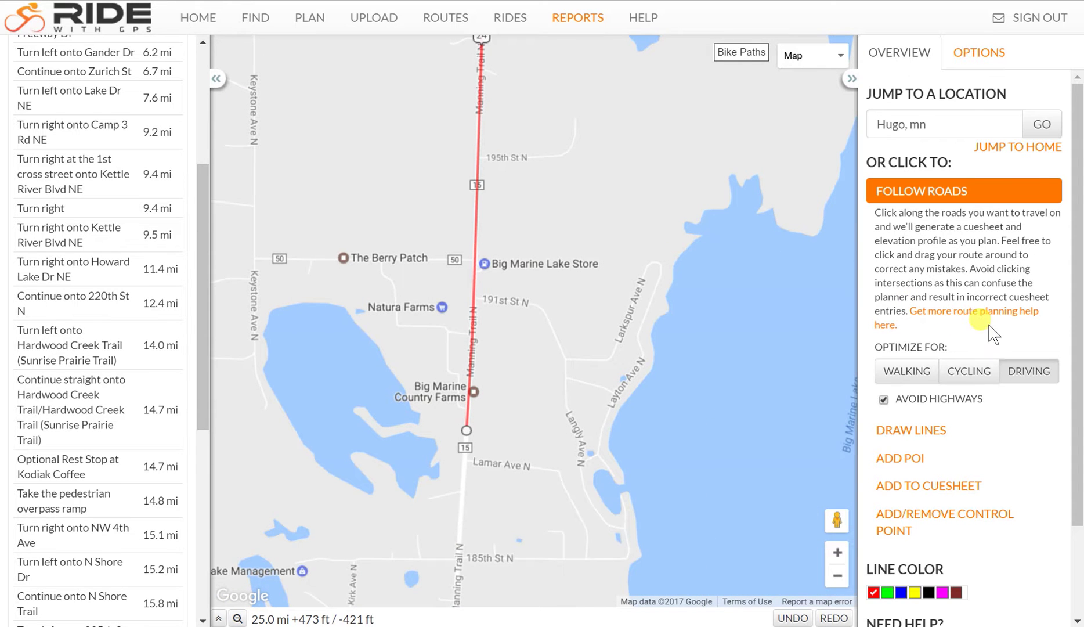
click(903, 457)
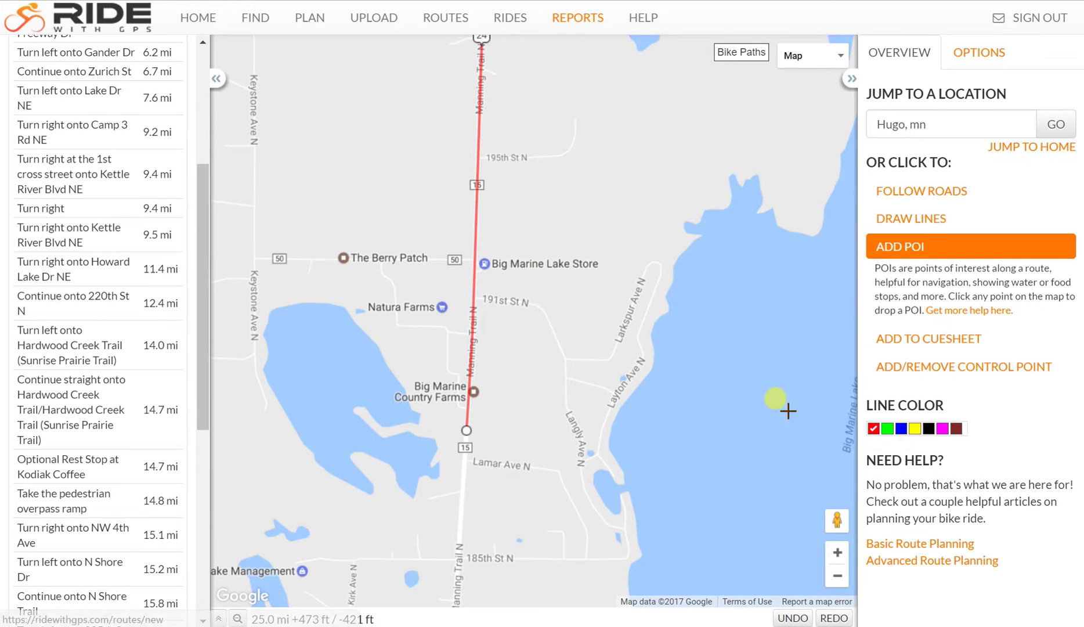
click(475, 250)
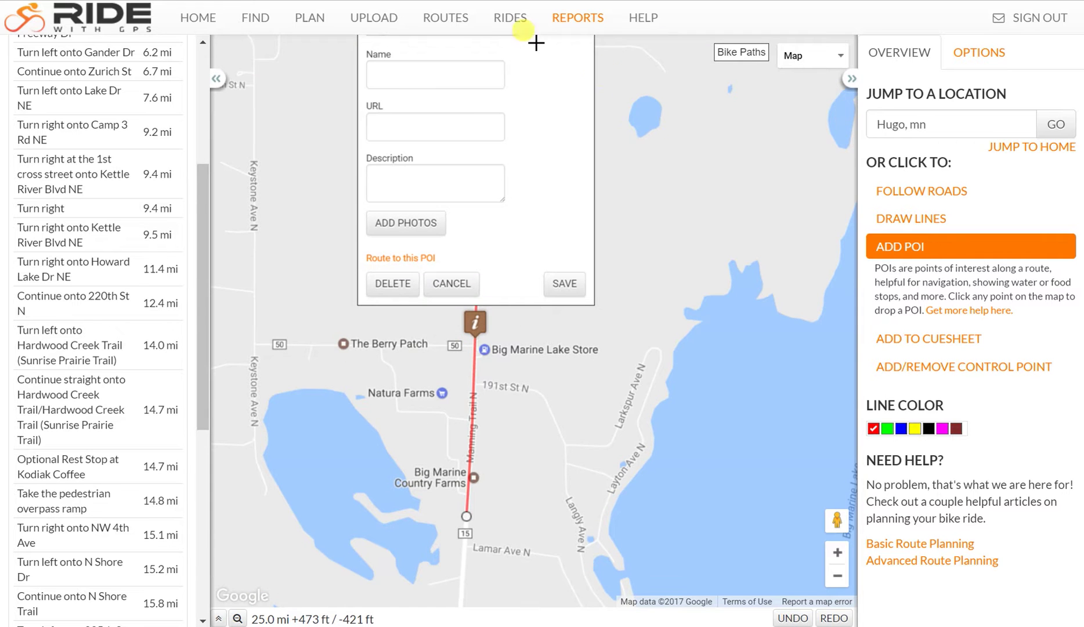
click(494, 106)
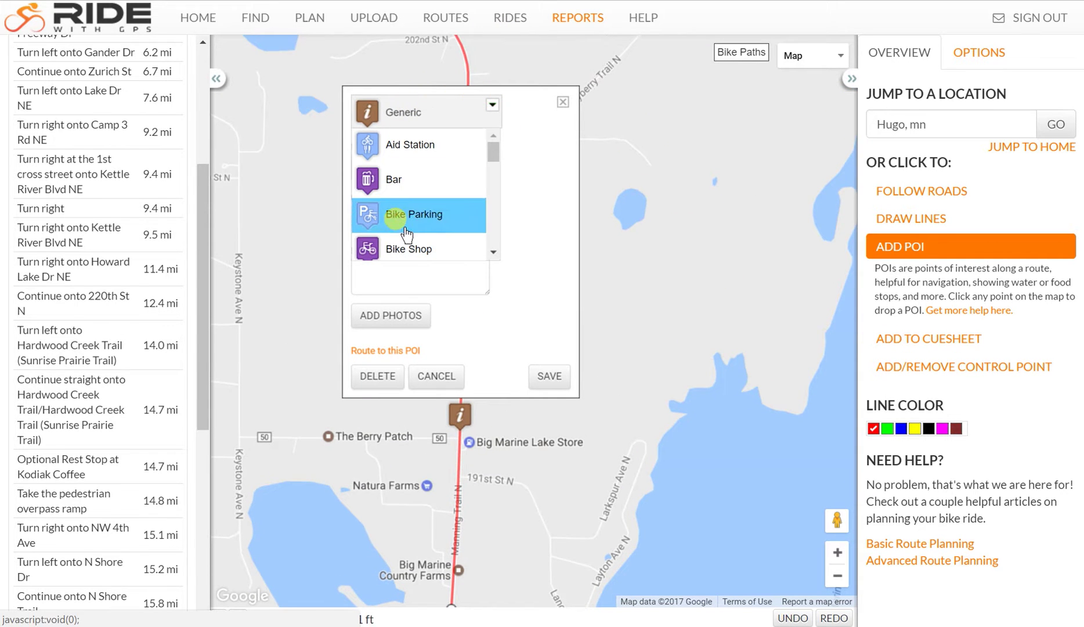
scroll(406, 226, down, 2)
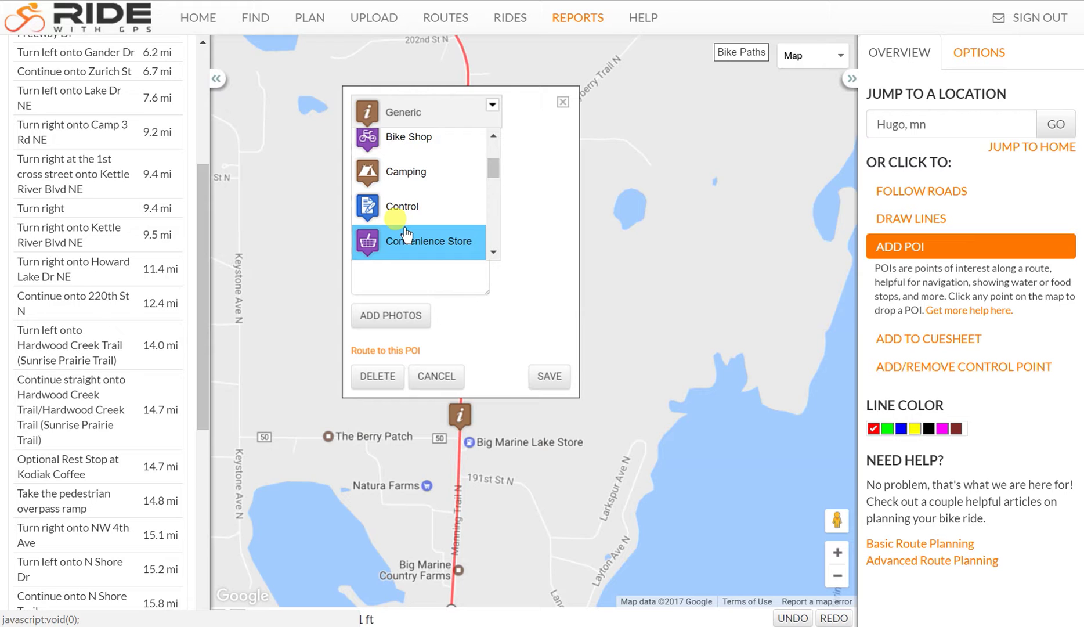
click(406, 234)
click(411, 165)
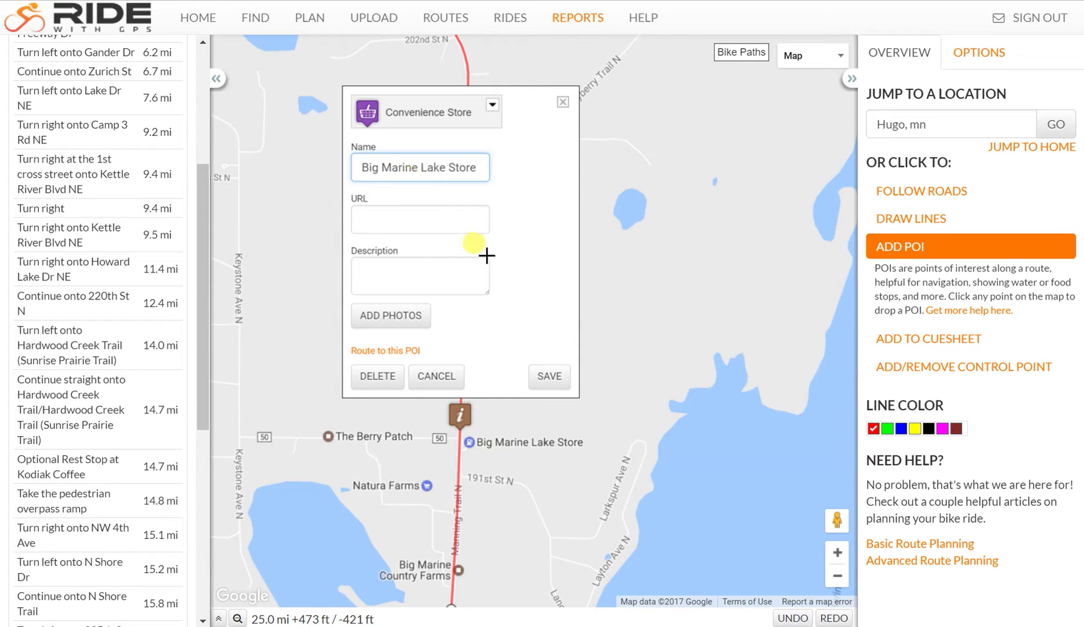
click(550, 376)
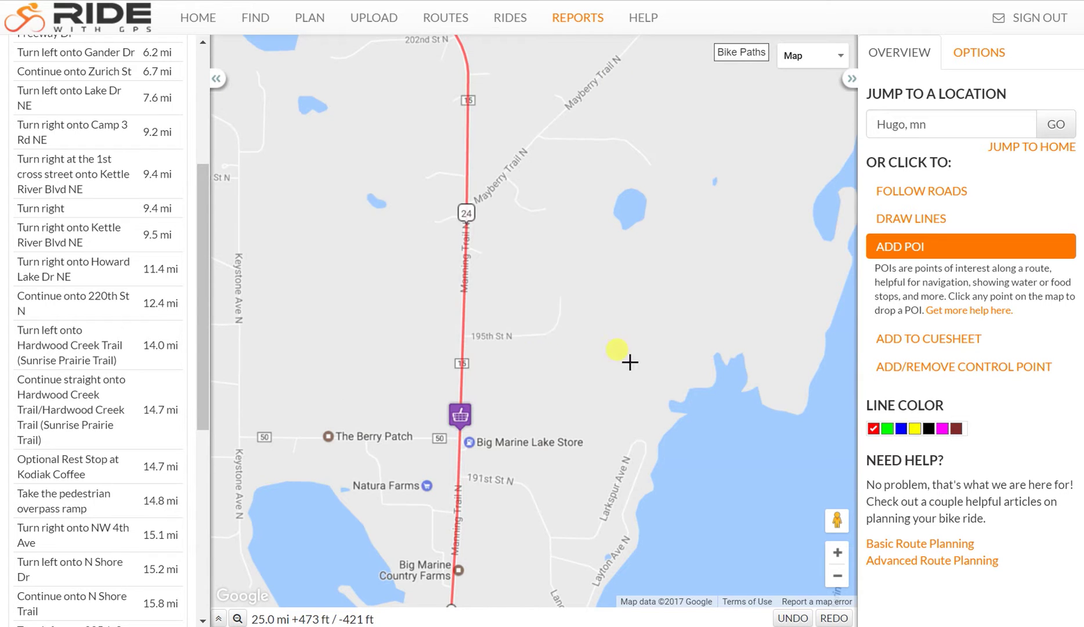
- Add a Food entry to the cuesheet at the store with the note "Optional Rest Stop at Big Marine Lake Store"
click(928, 338)
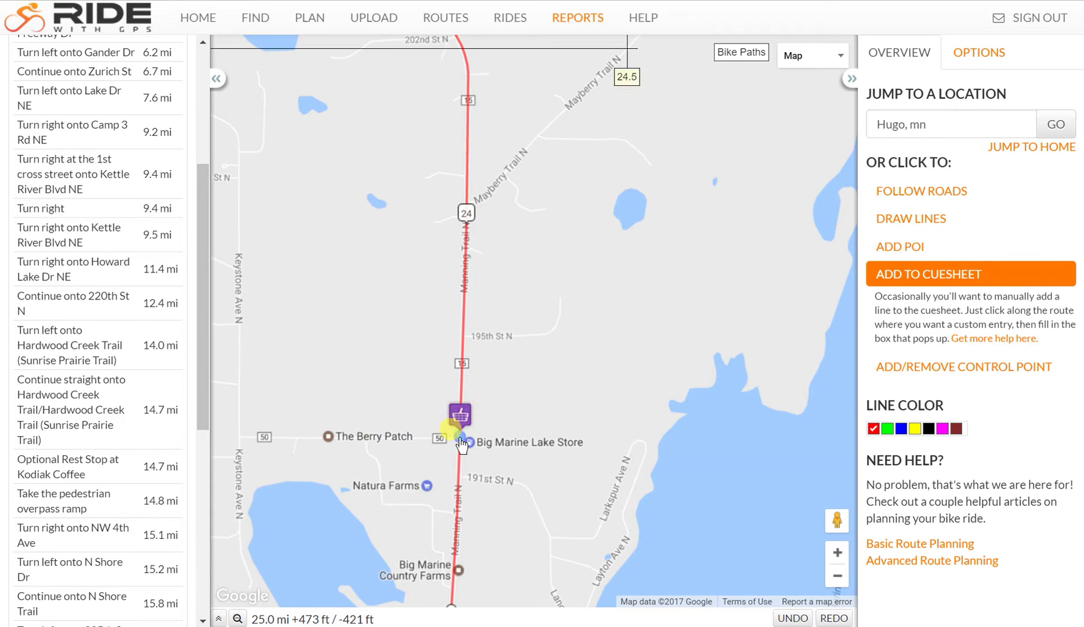
click(461, 430)
click(453, 152)
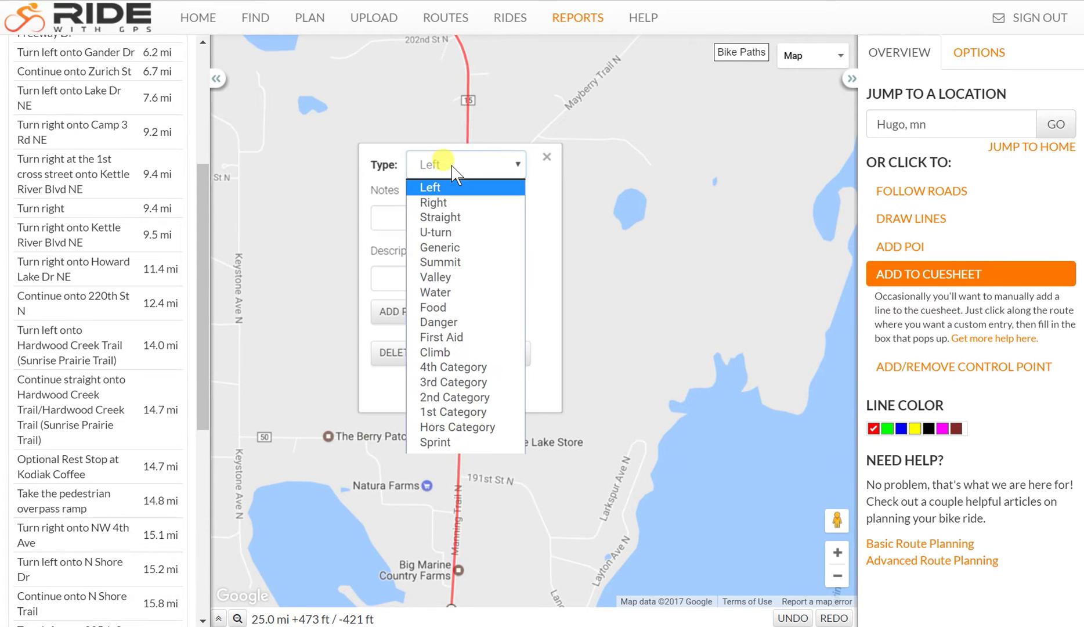
click(452, 304)
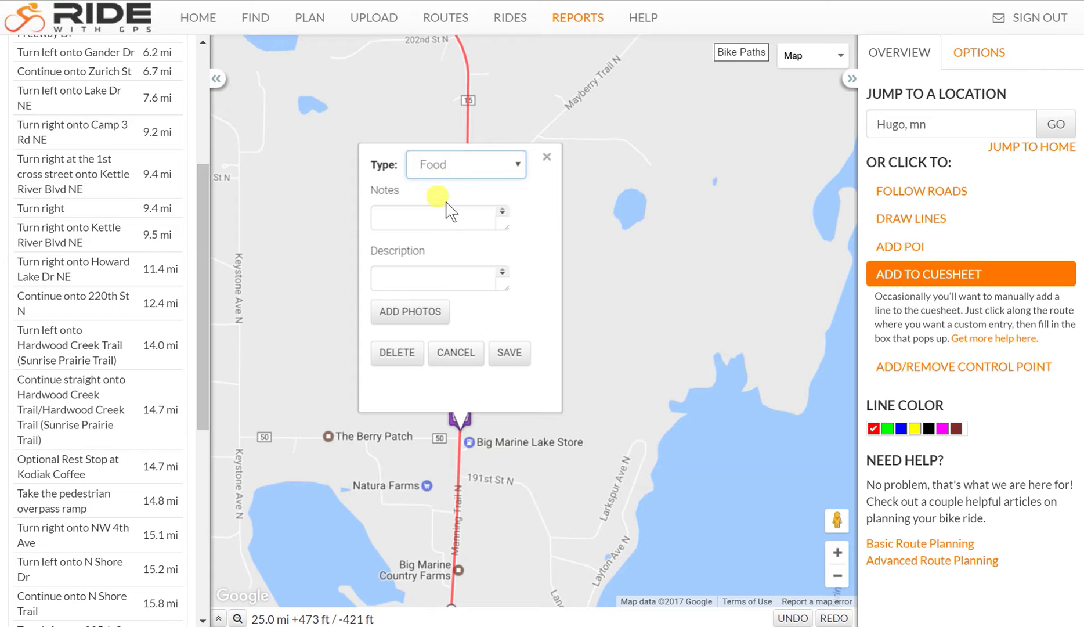
click(432, 224)
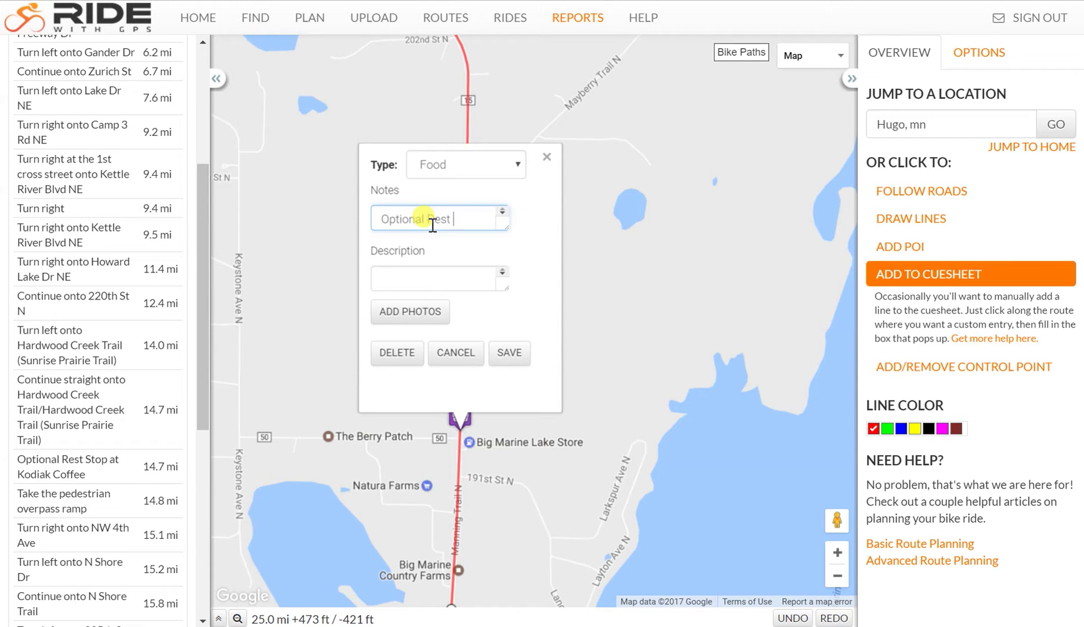
text(Optional Rest Stop at Big Ma)
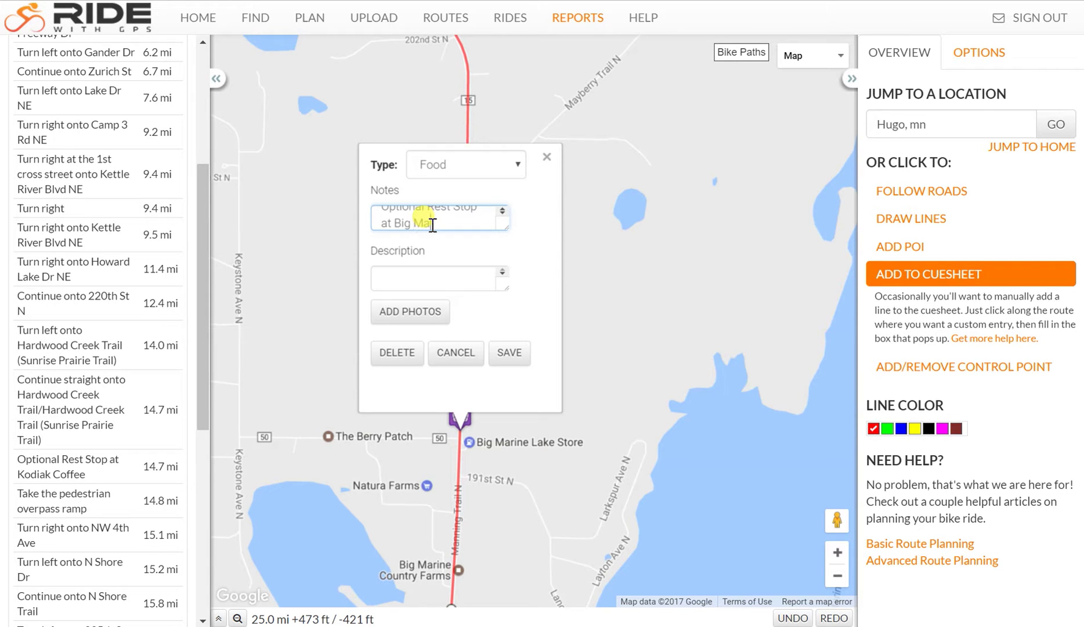
text(rine Lake S)
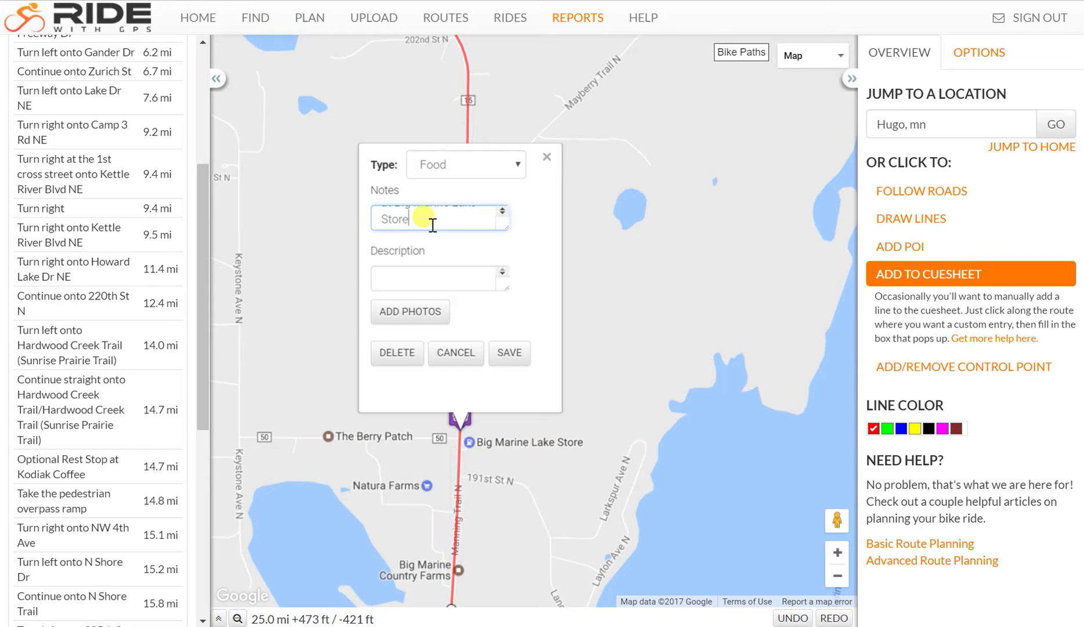
text(tore)
click(506, 350)
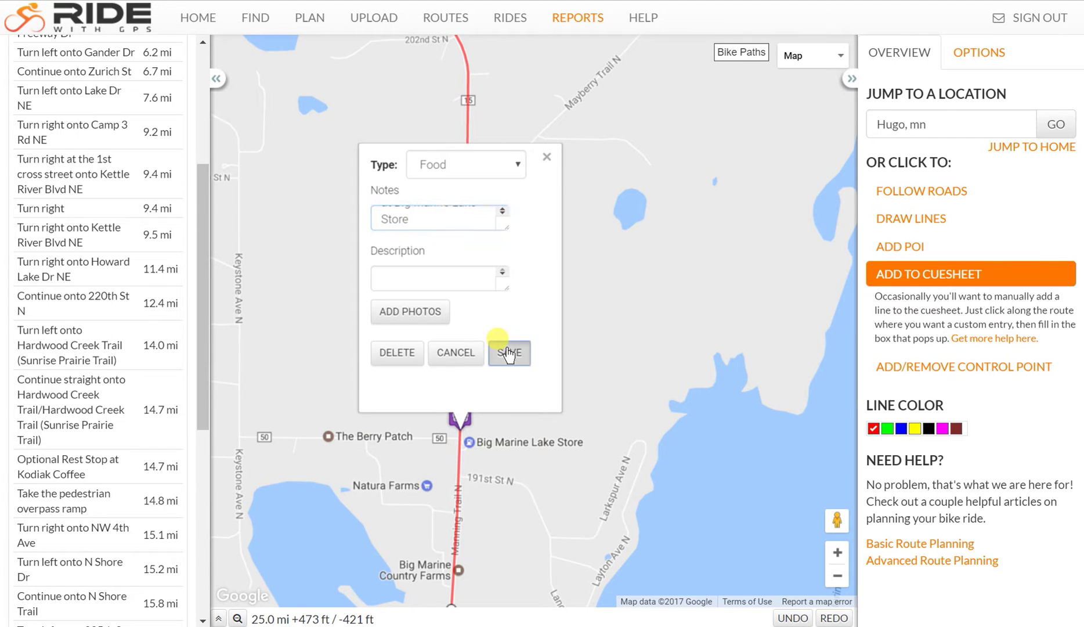
- Review the Big Marine Lake Store rest stop entry at the end of the cuesheet
drag(199, 245, 207, 491)
click(63, 538)
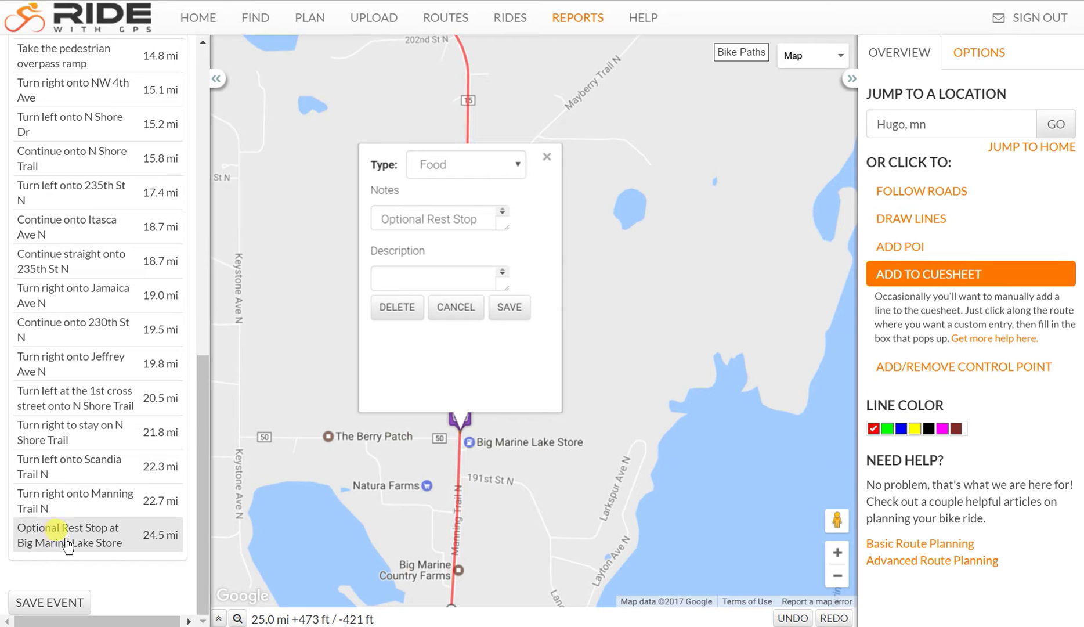
key(Escape)
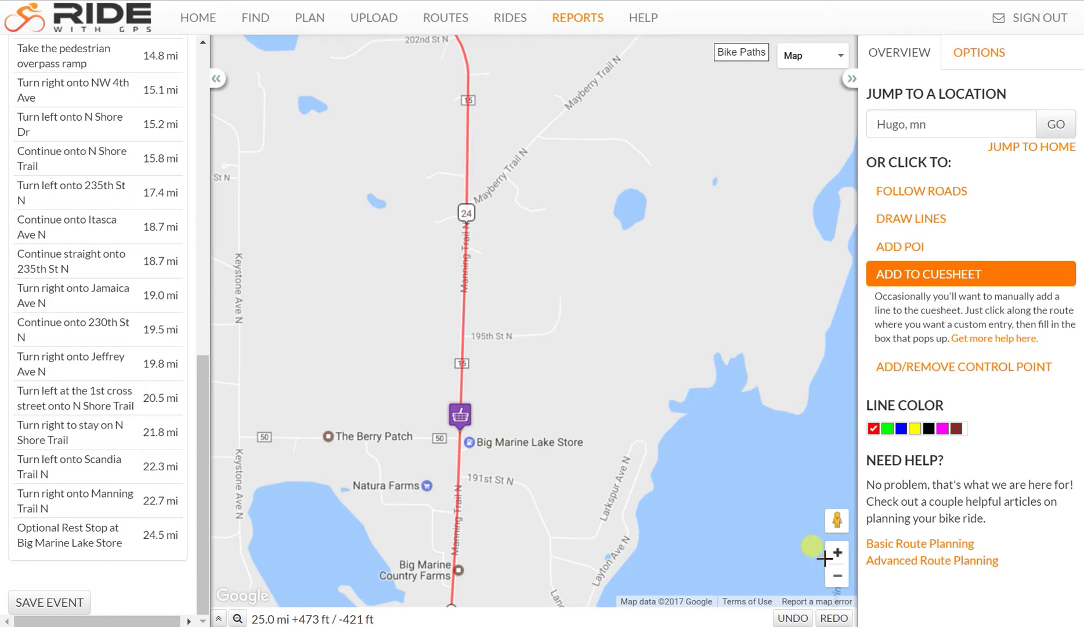
- Resume following roads and extend the route south on Manning Trail N and west onto 170th St N, short of Keystone Ave N
click(836, 575)
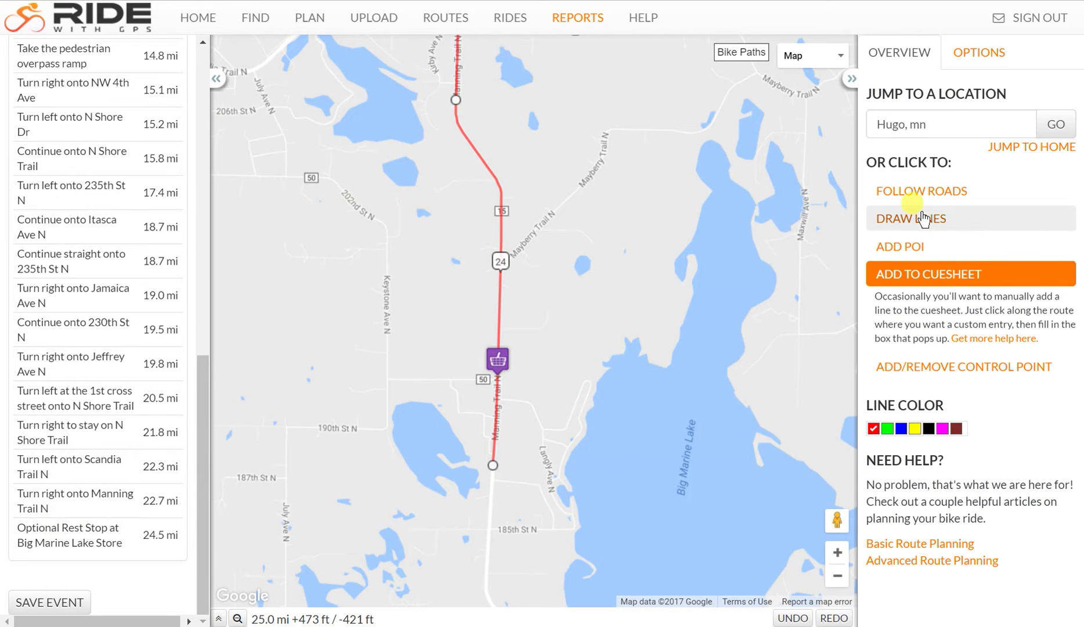
click(926, 190)
drag(672, 517, 685, 138)
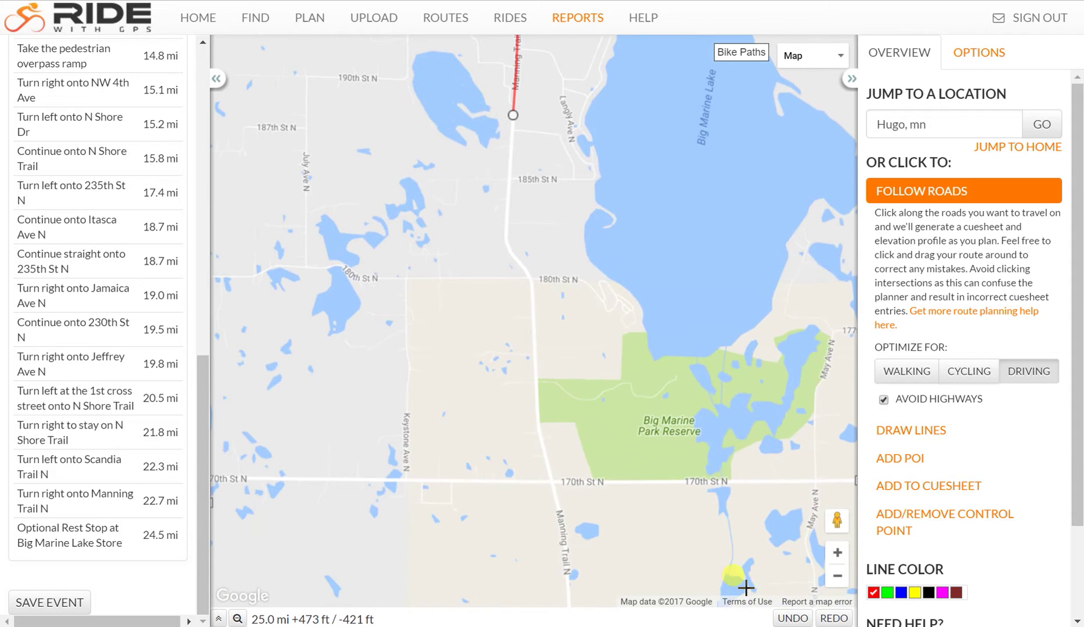
click(465, 482)
- Extend the route west on 170th St N, south on Ingersoll Ave N and west along 165th St N to just east of US 61
drag(439, 473, 732, 485)
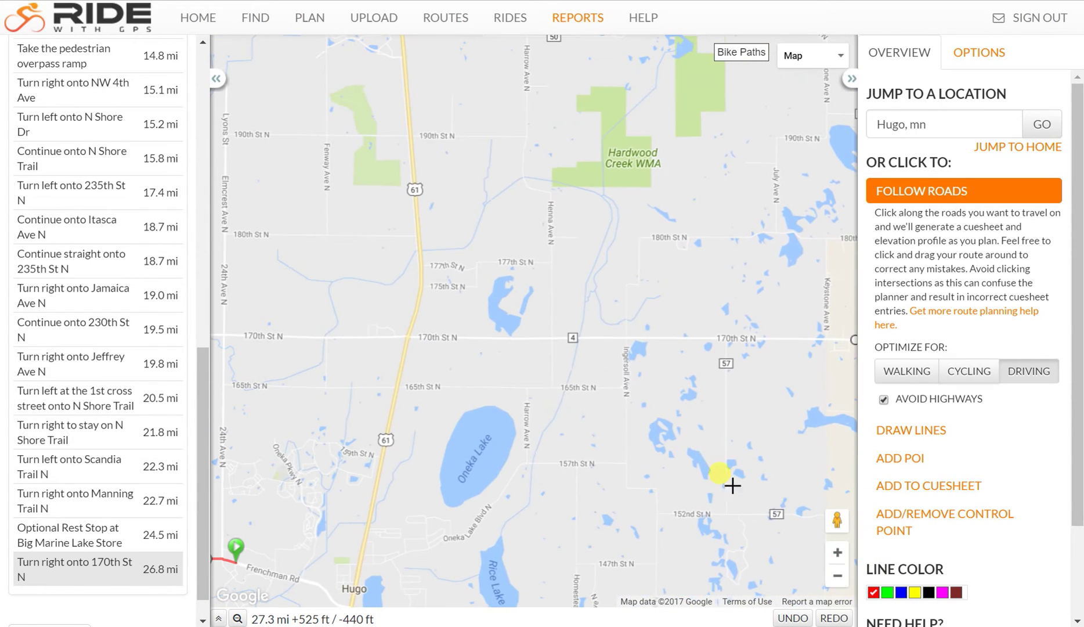
click(603, 388)
scroll(329, 416, down, 1)
scroll(555, 400, up, 1)
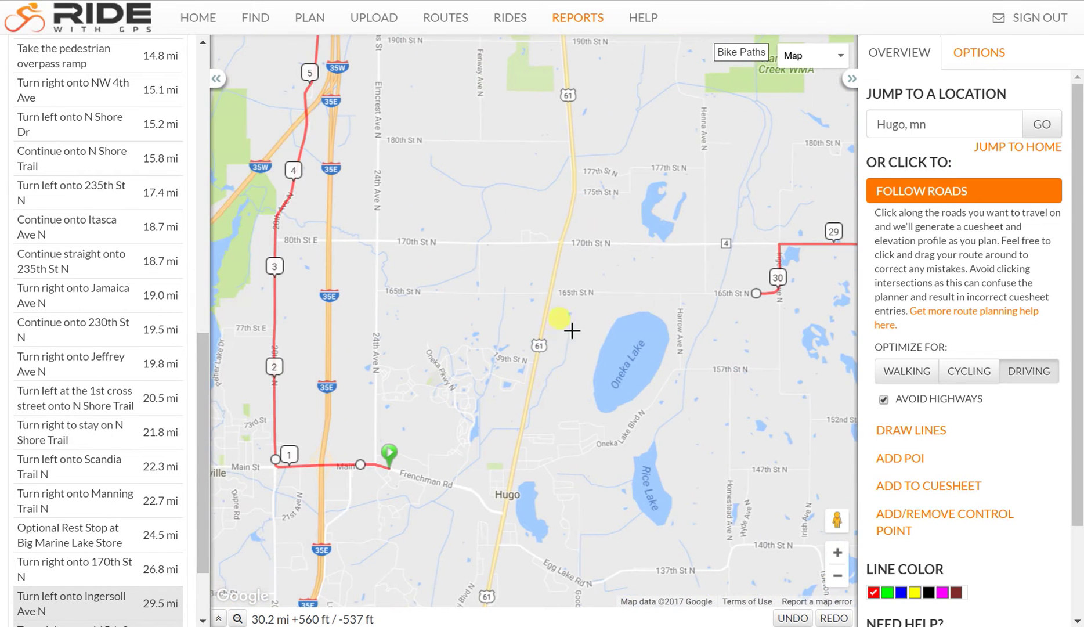
click(566, 290)
- Optimize routing for cycling and extend the route south alongside US 61 through Hugo to just north of Frenchman Rd
click(839, 563)
click(836, 552)
click(837, 553)
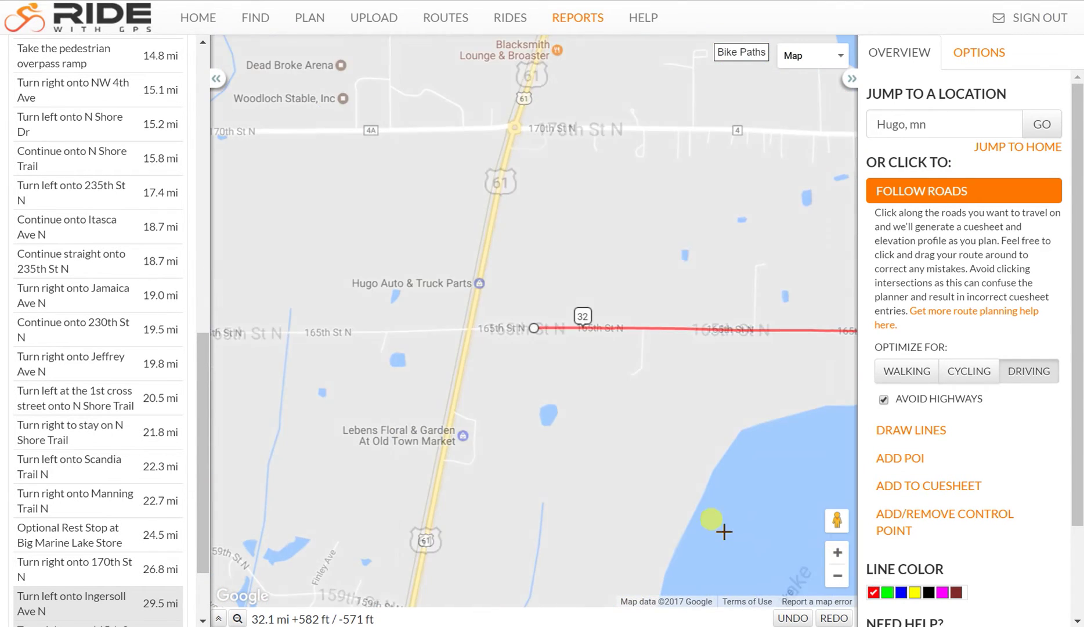
click(978, 374)
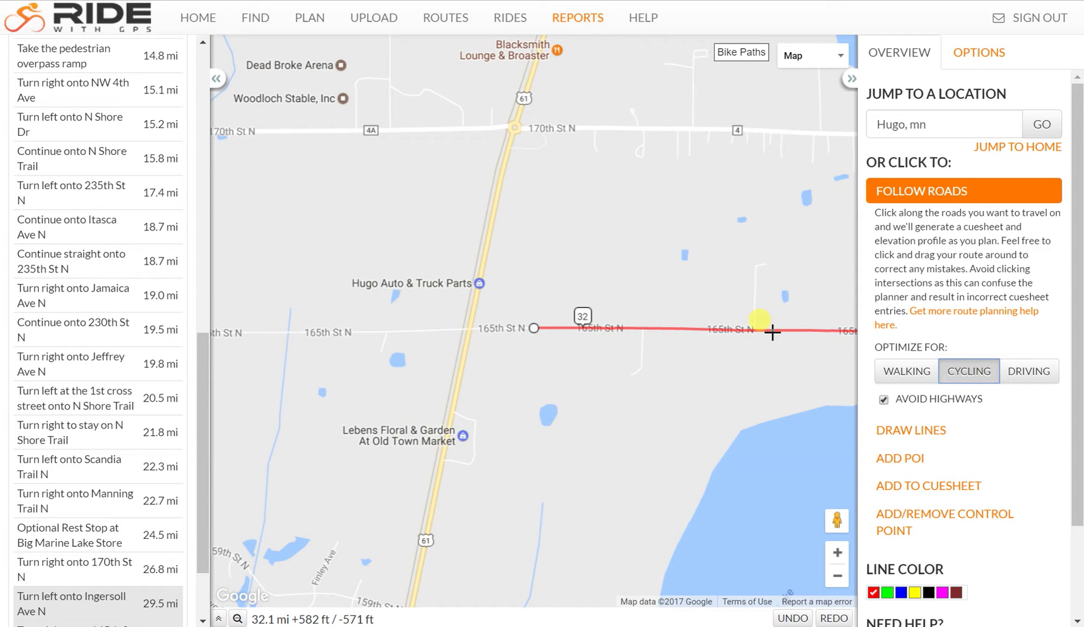
drag(641, 494, 750, 203)
drag(624, 552, 666, 274)
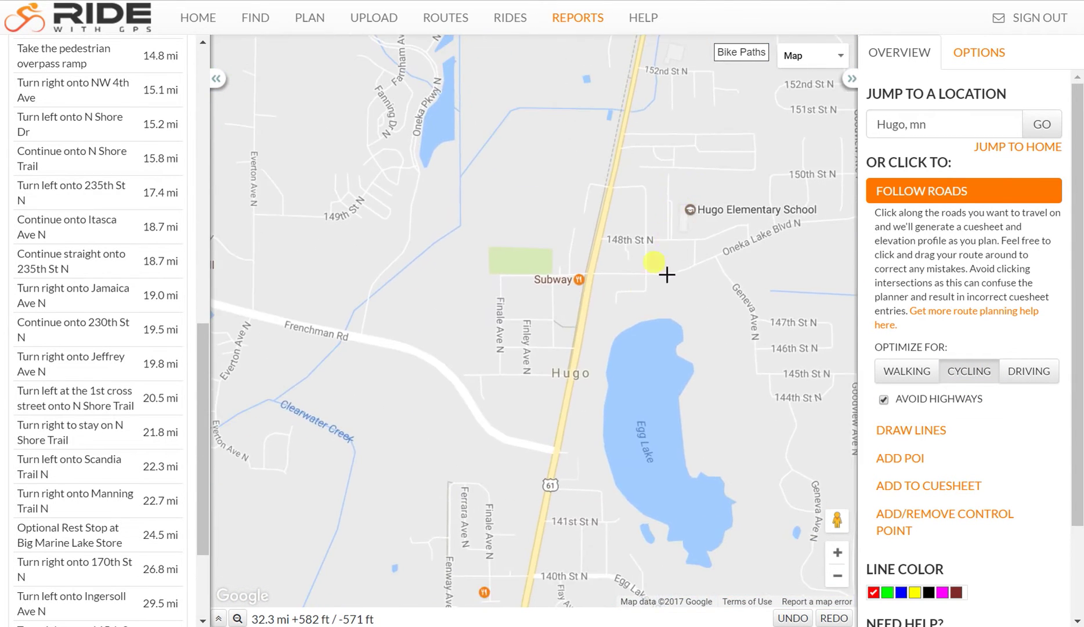
click(561, 431)
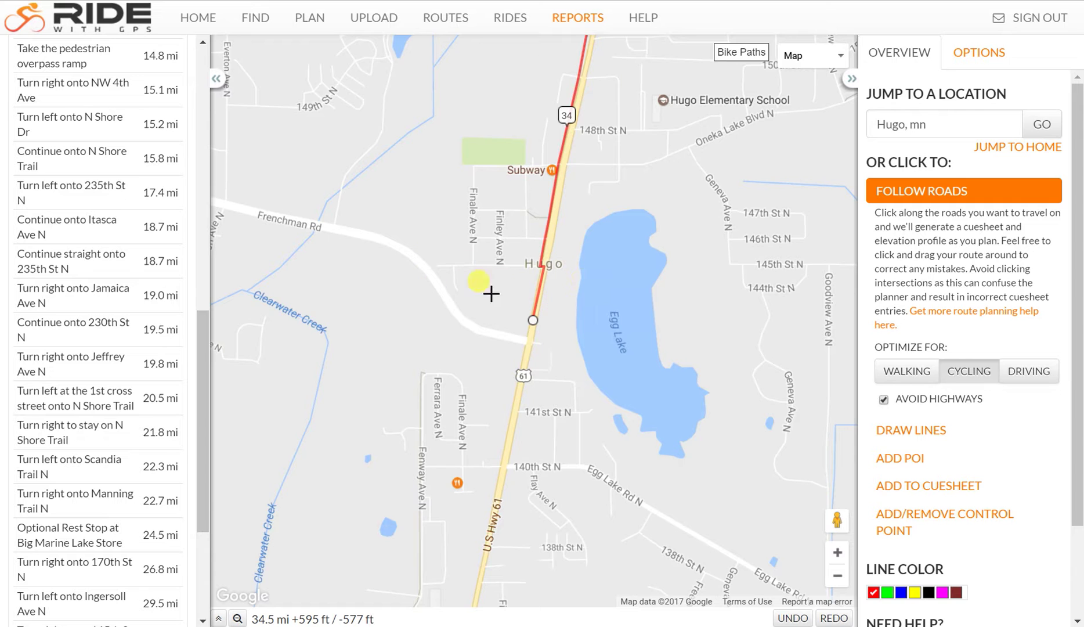
- Optimize routing for driving and extend the route west along Frenchman Rd back to the start point near Kwik Trip #454
click(1054, 380)
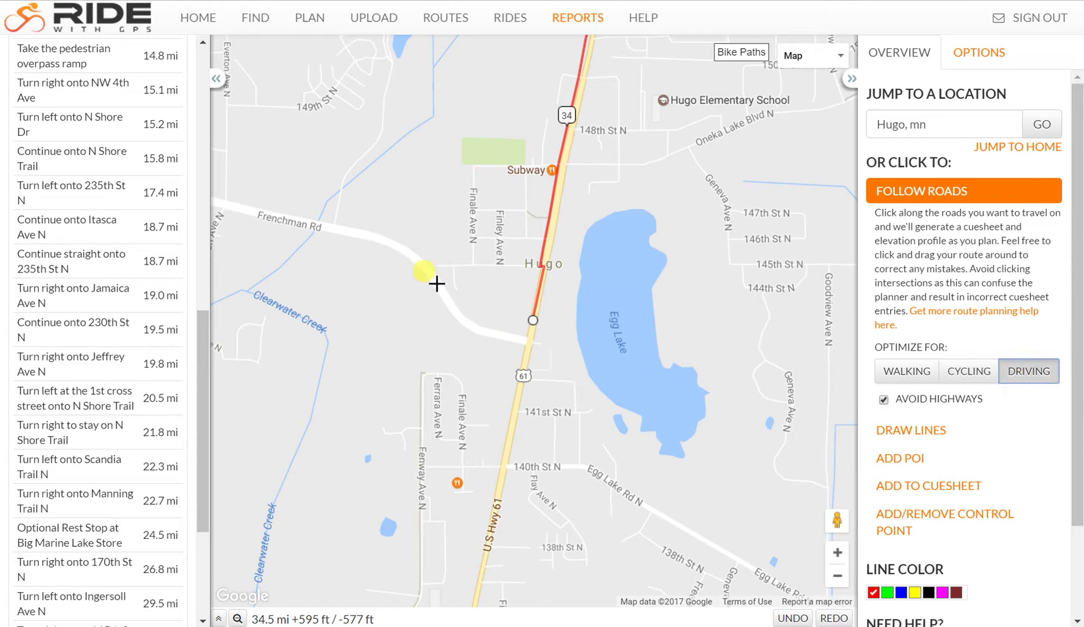
drag(316, 359, 614, 479)
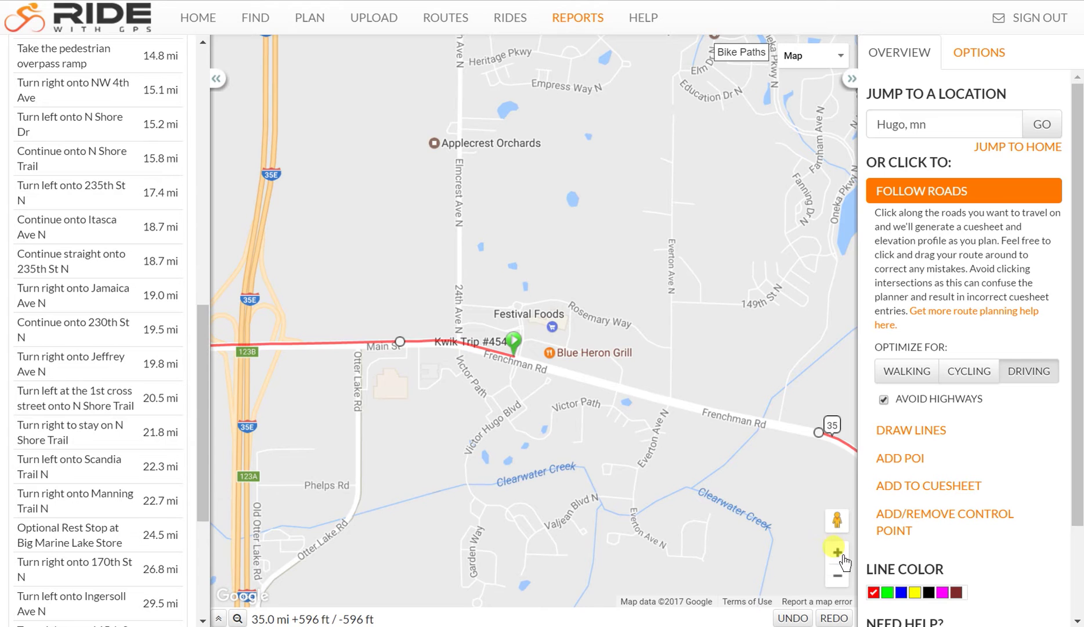
click(837, 552)
click(837, 552)
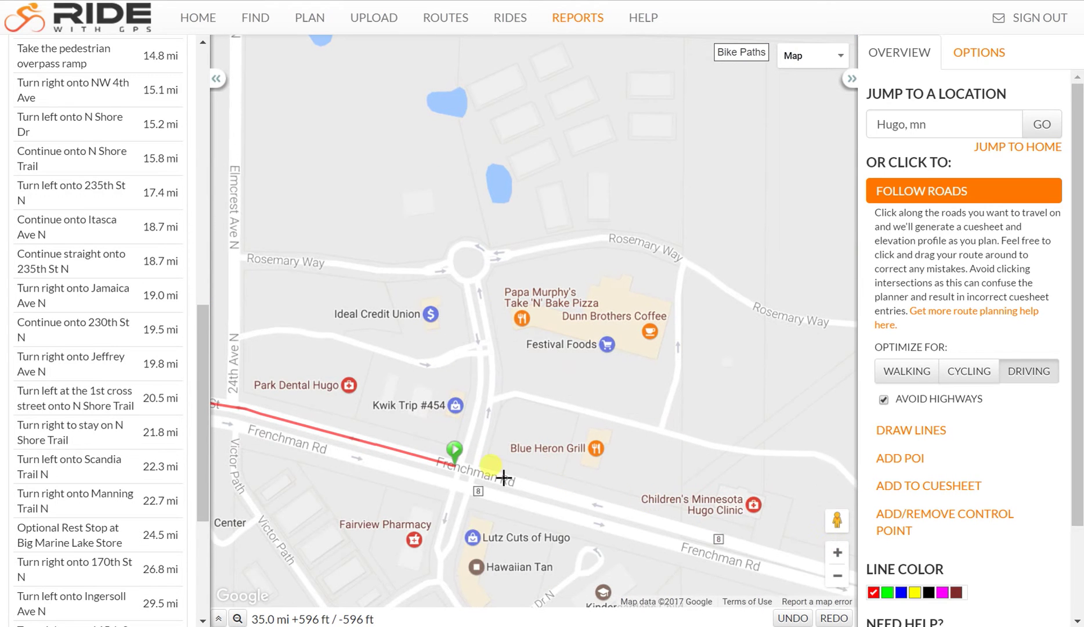
click(478, 471)
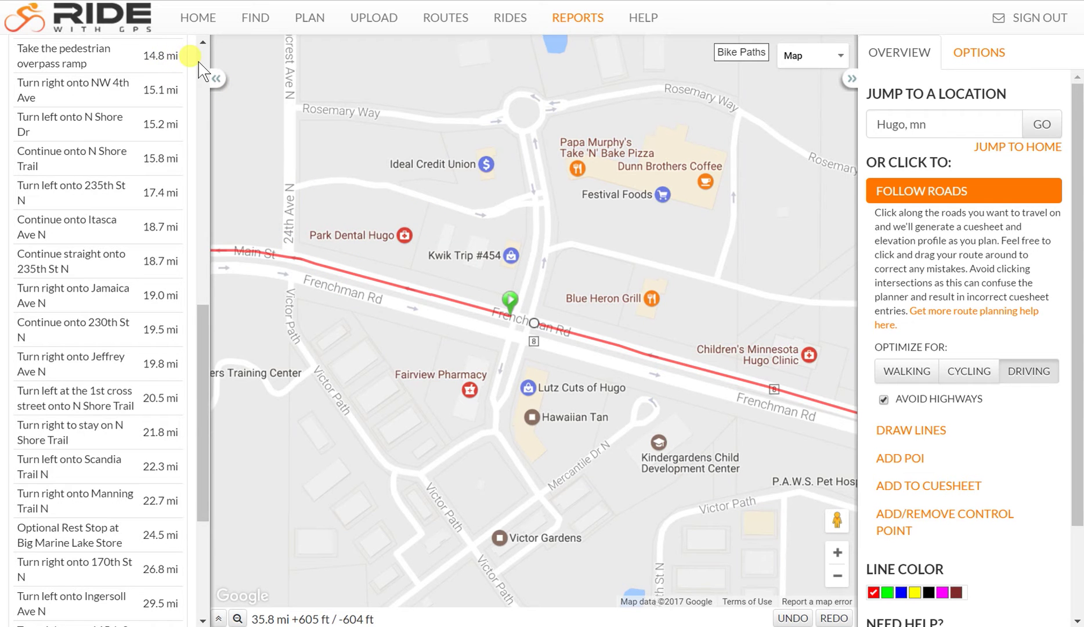
- Save the route as Test 2 for cycling, kept in the personal account only and visible to just me as private
scroll(198, 62, up, 10)
click(163, 171)
click(513, 87)
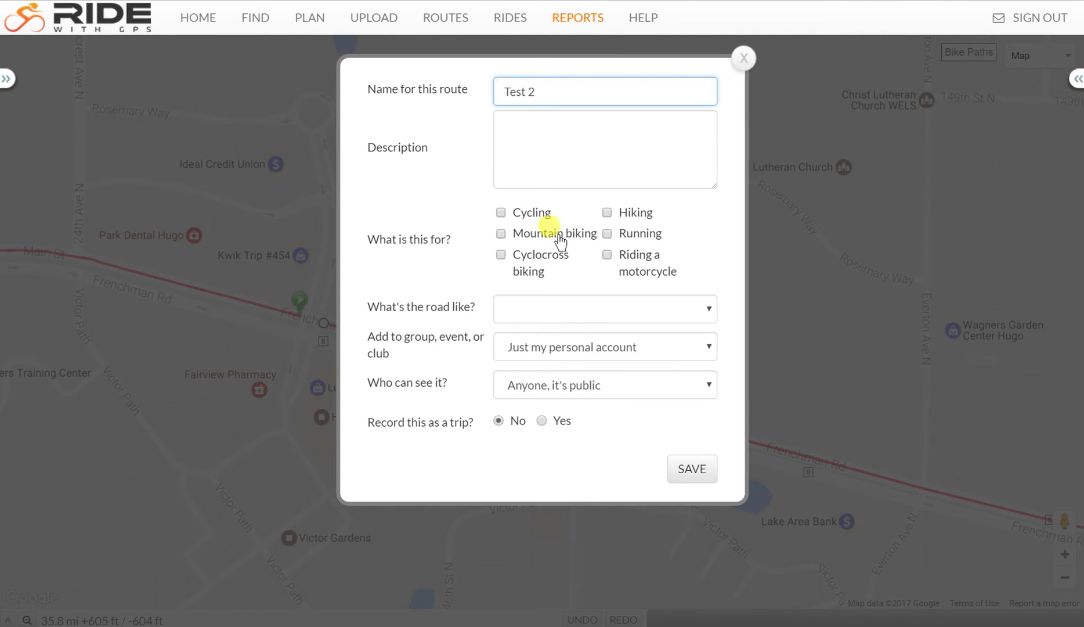
click(563, 347)
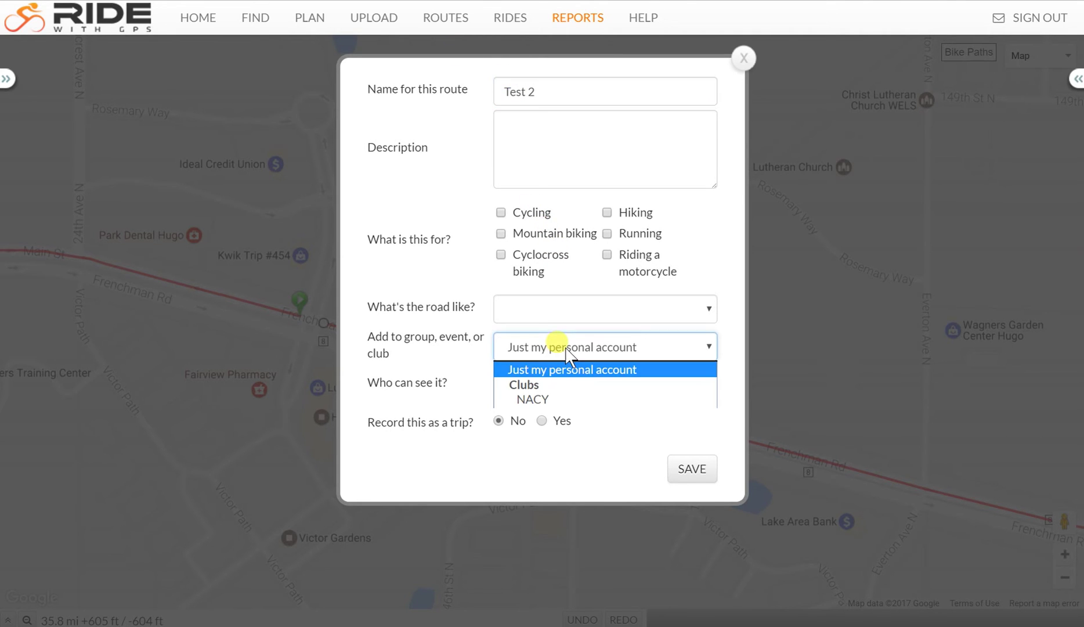
click(681, 369)
click(649, 392)
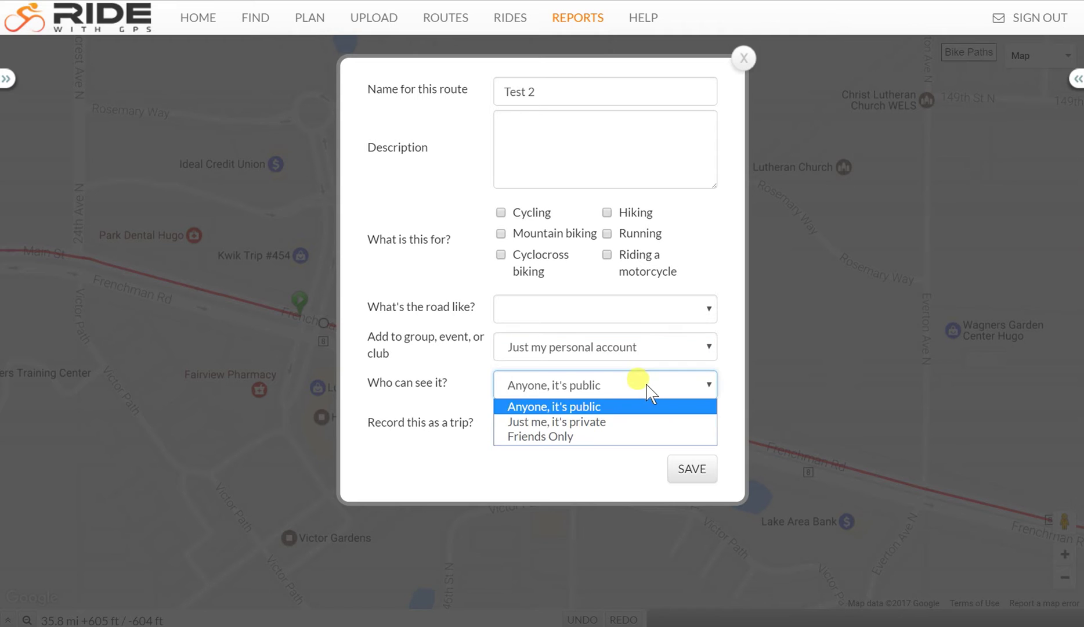
click(587, 424)
click(525, 212)
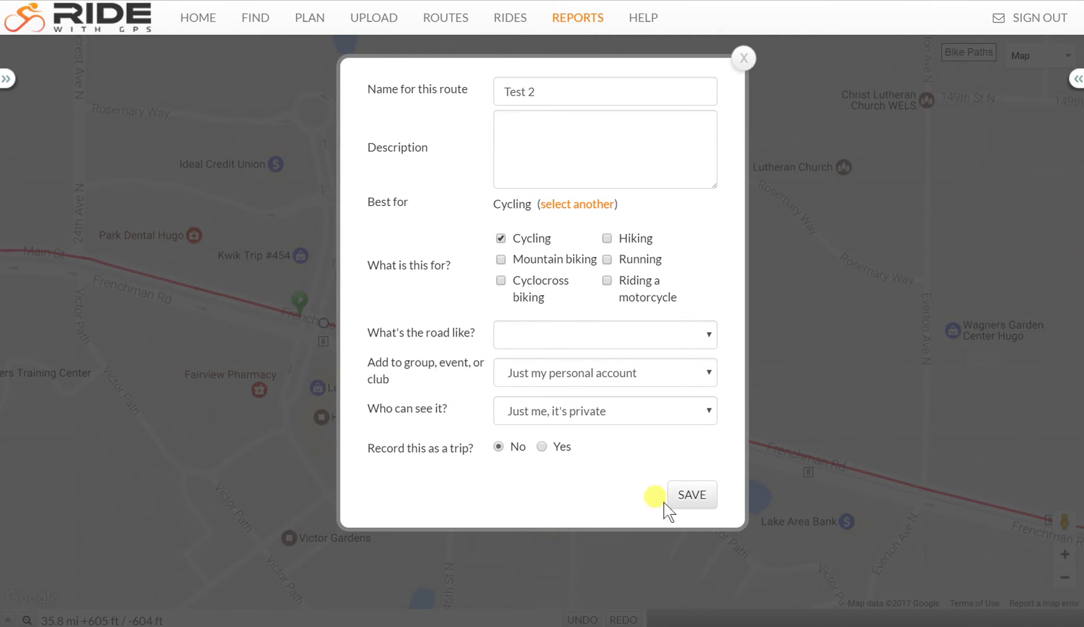
click(693, 496)
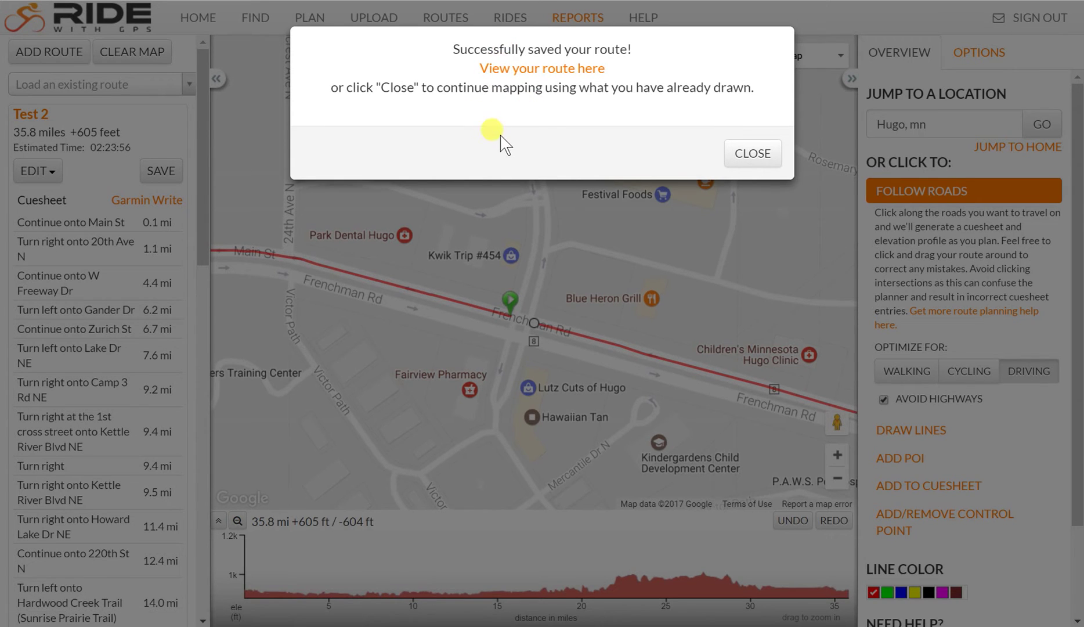
- View the saved Test 2 route and reopen it in the route editor with the elevation profile collapsed
click(516, 70)
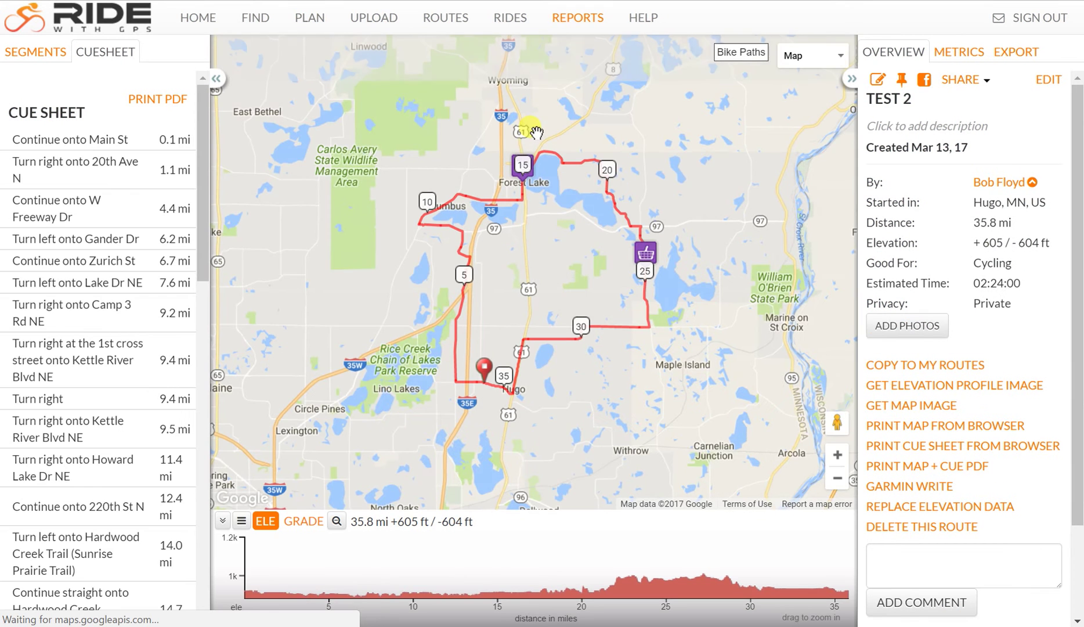
click(1048, 81)
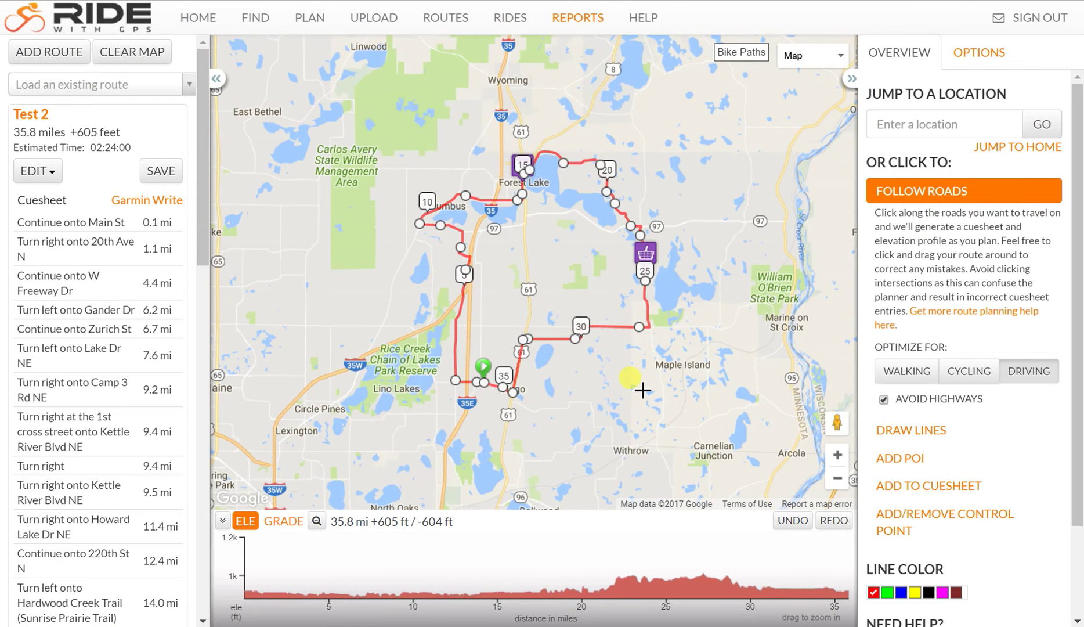
click(222, 523)
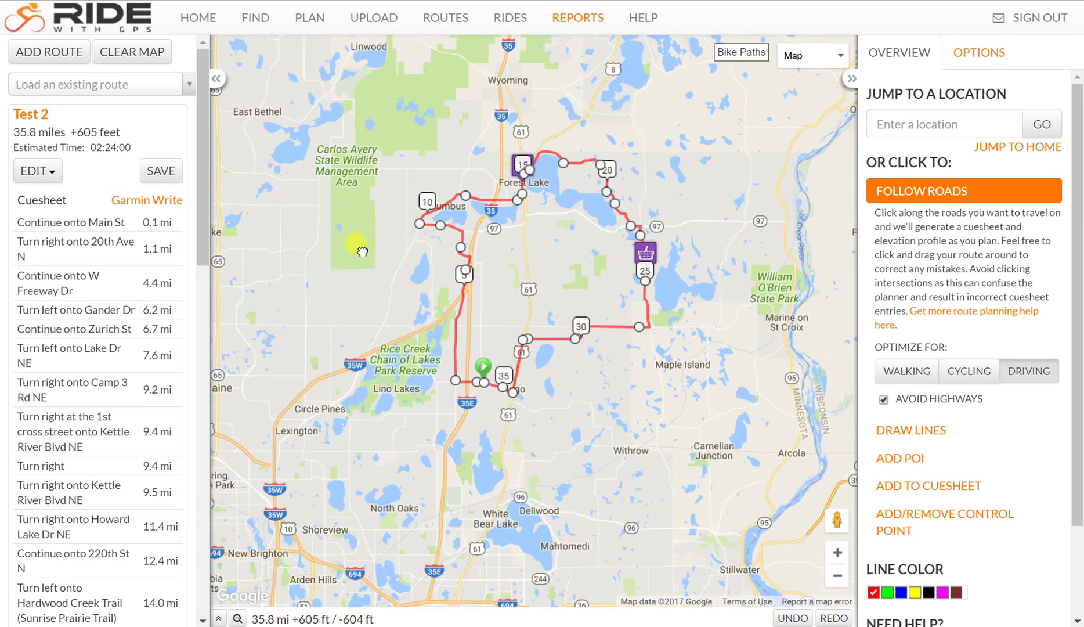
- Delete the "Continue onto Main St" cue near the route's start from the cuesheet
click(837, 553)
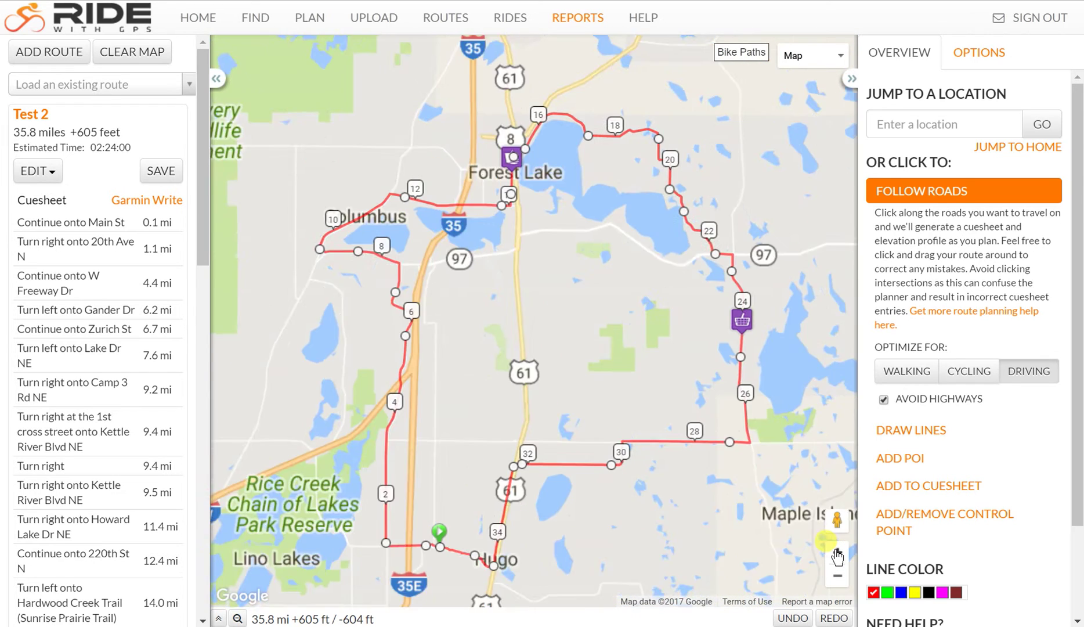
click(836, 553)
drag(632, 511, 721, 92)
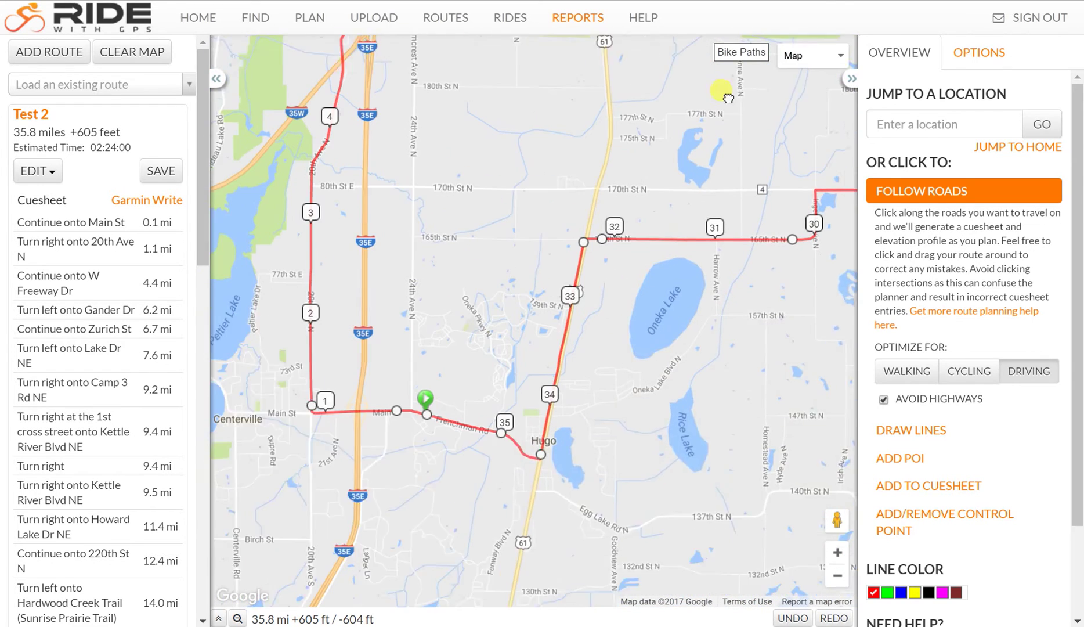
drag(497, 242, 594, 254)
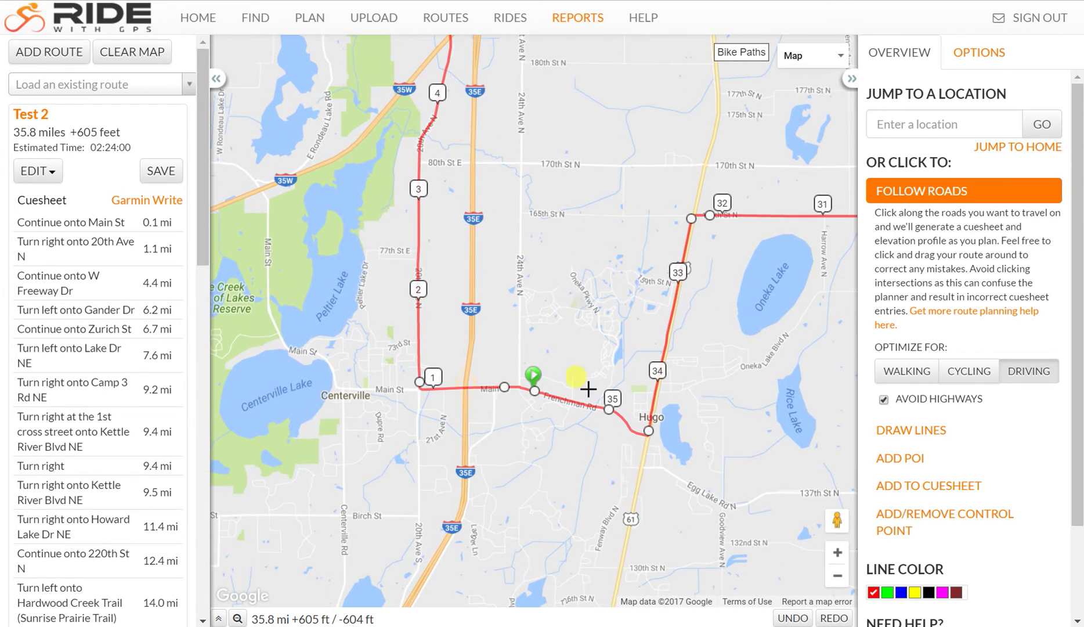
click(837, 552)
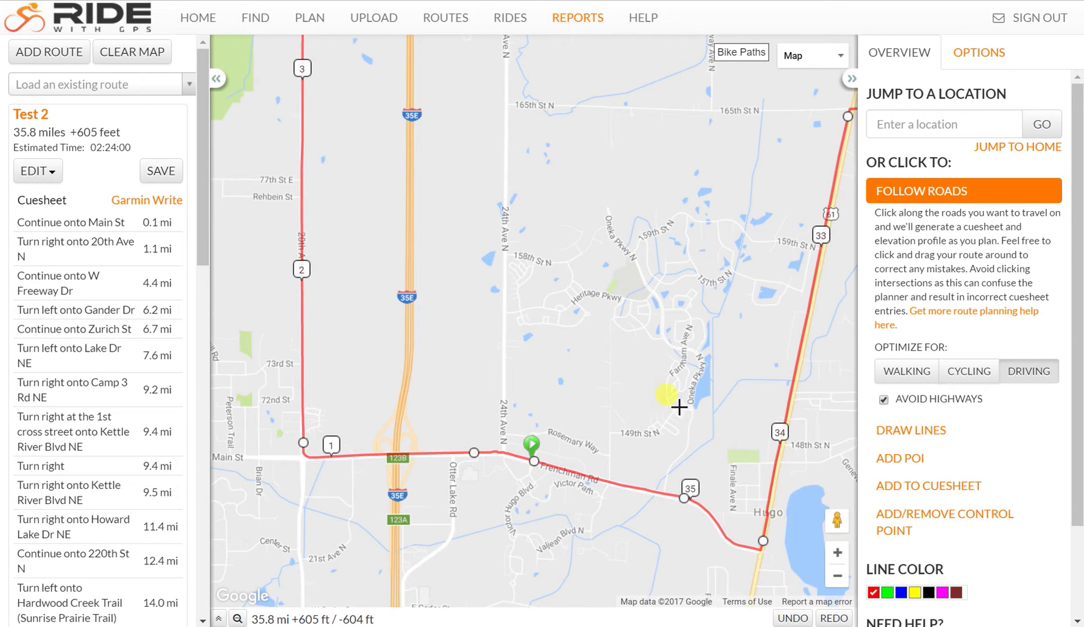
drag(636, 374, 639, 238)
click(837, 552)
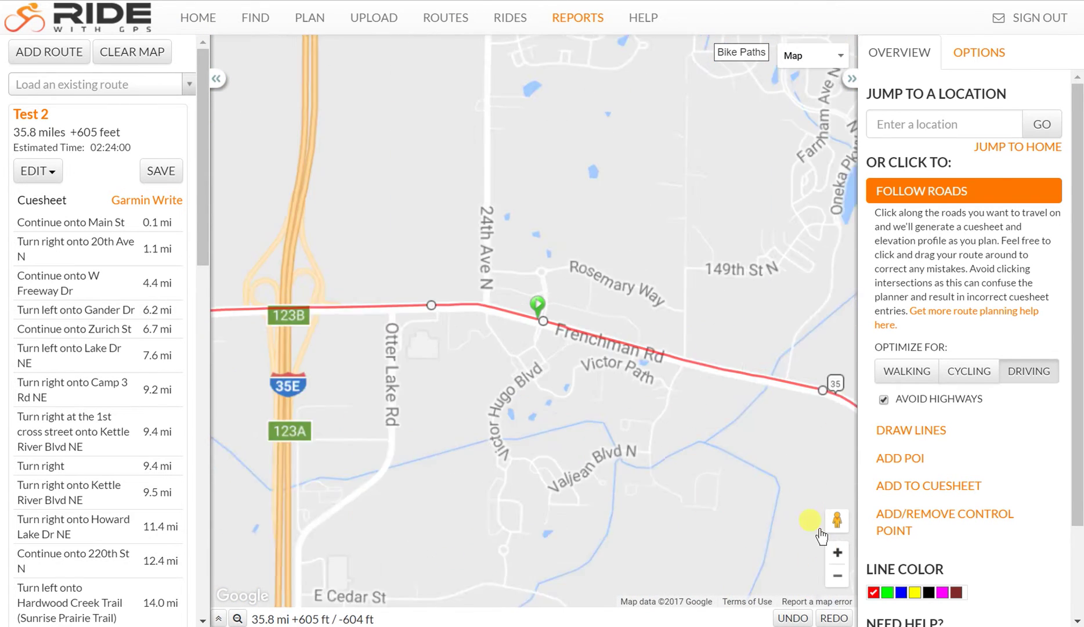
drag(366, 185, 552, 167)
click(58, 223)
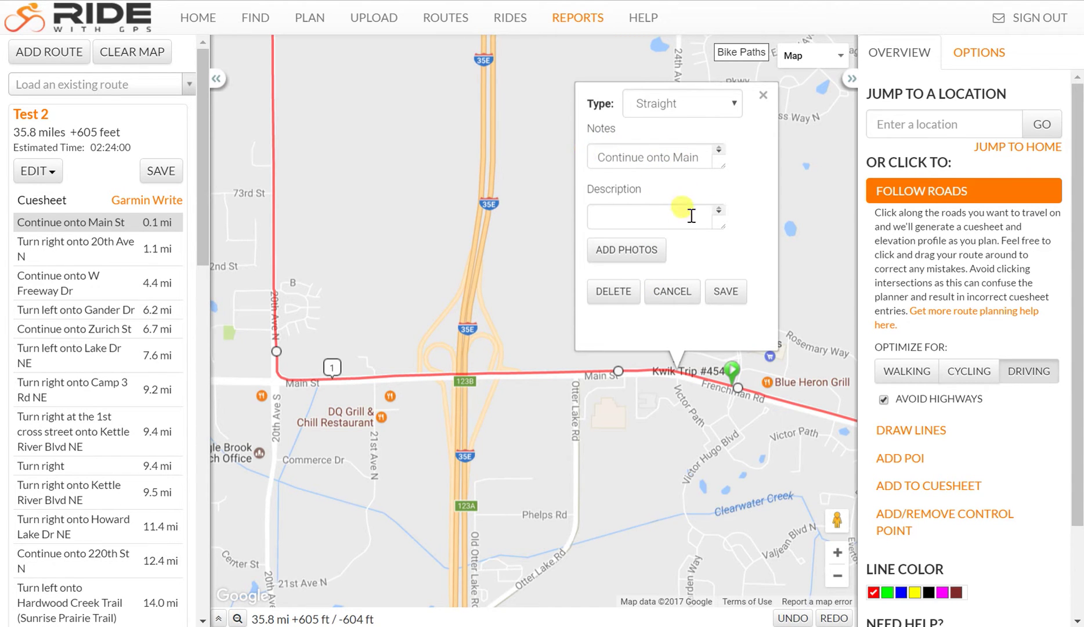
click(616, 294)
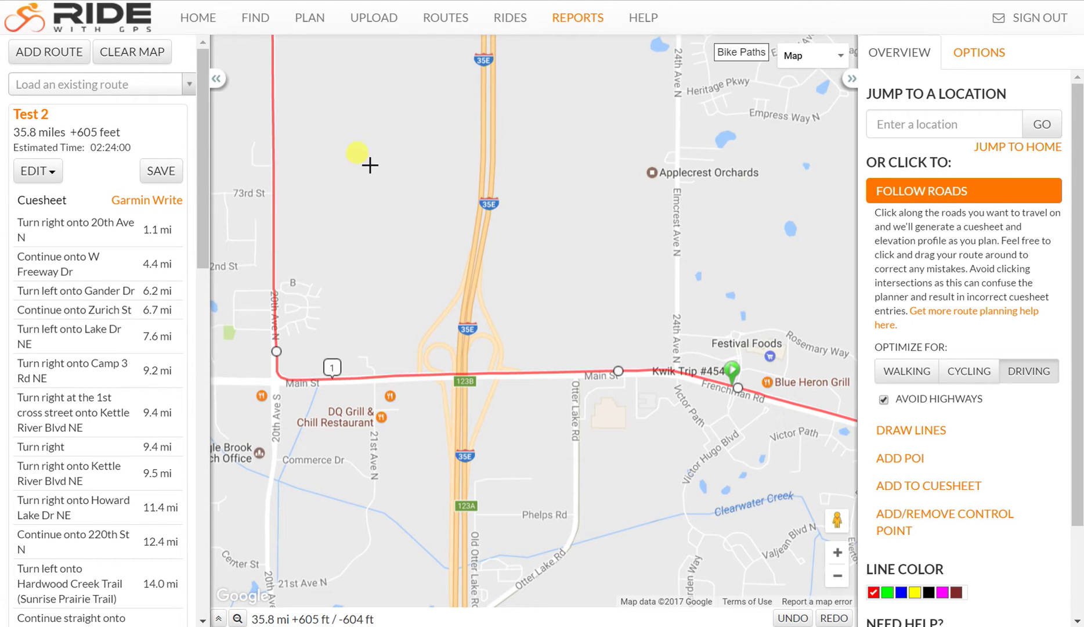
- Check the right-turn cue onto 20th Ave N and delete the "Continue onto W Freeway Dr" cue
drag(395, 116, 415, 198)
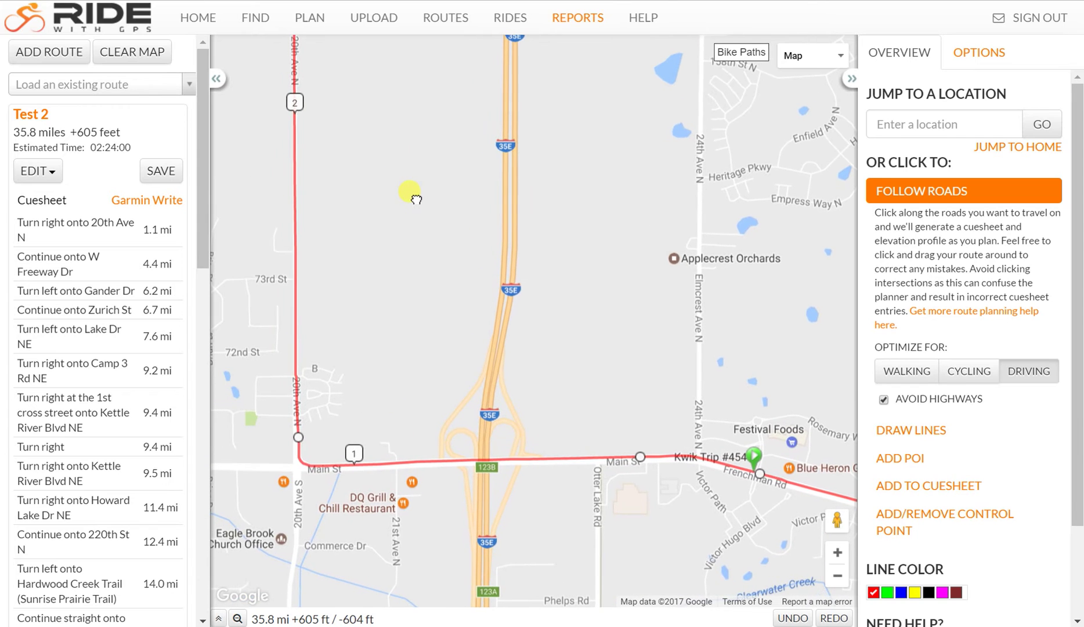
click(76, 228)
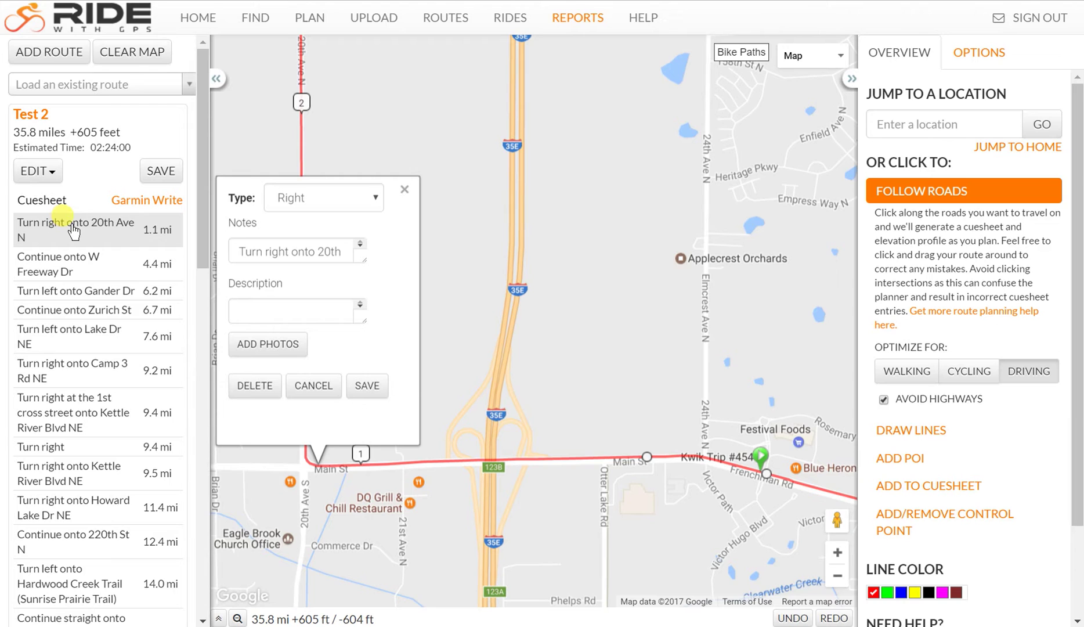
click(81, 269)
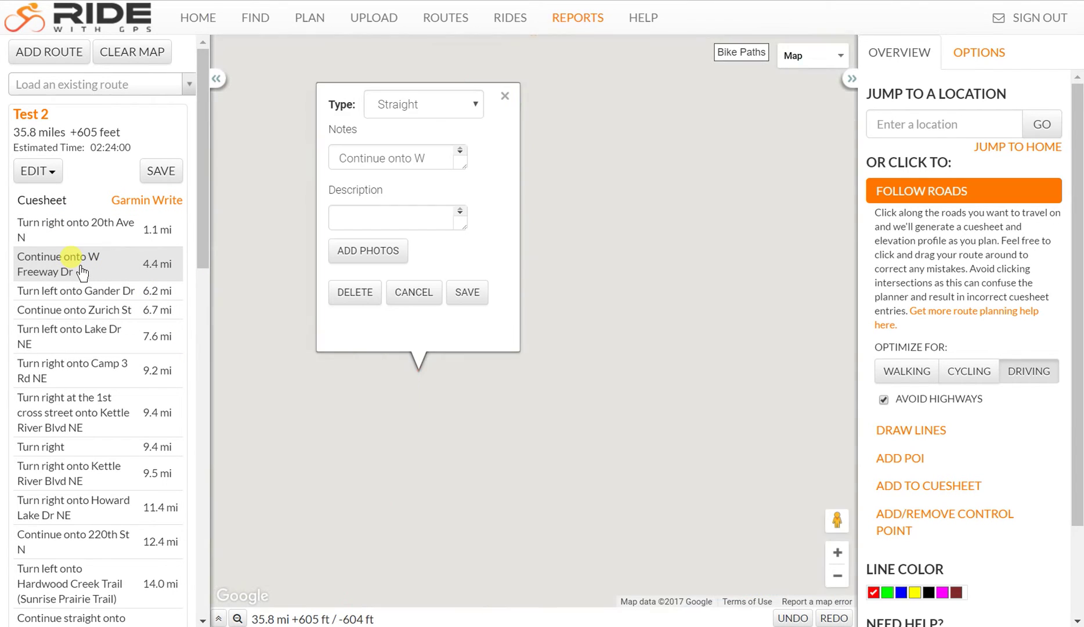
click(505, 96)
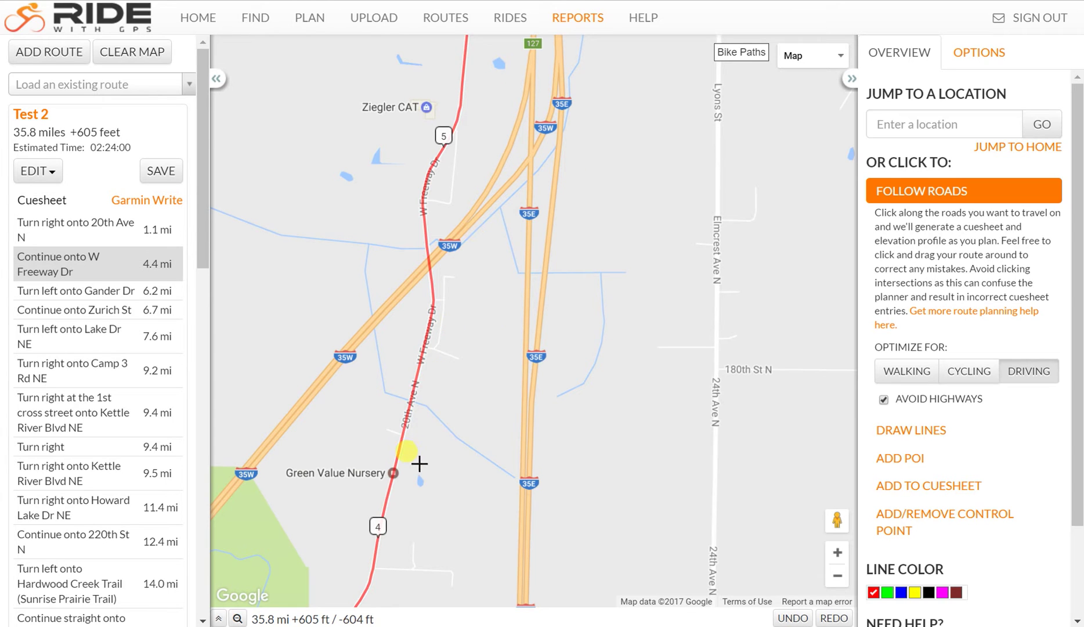
click(50, 275)
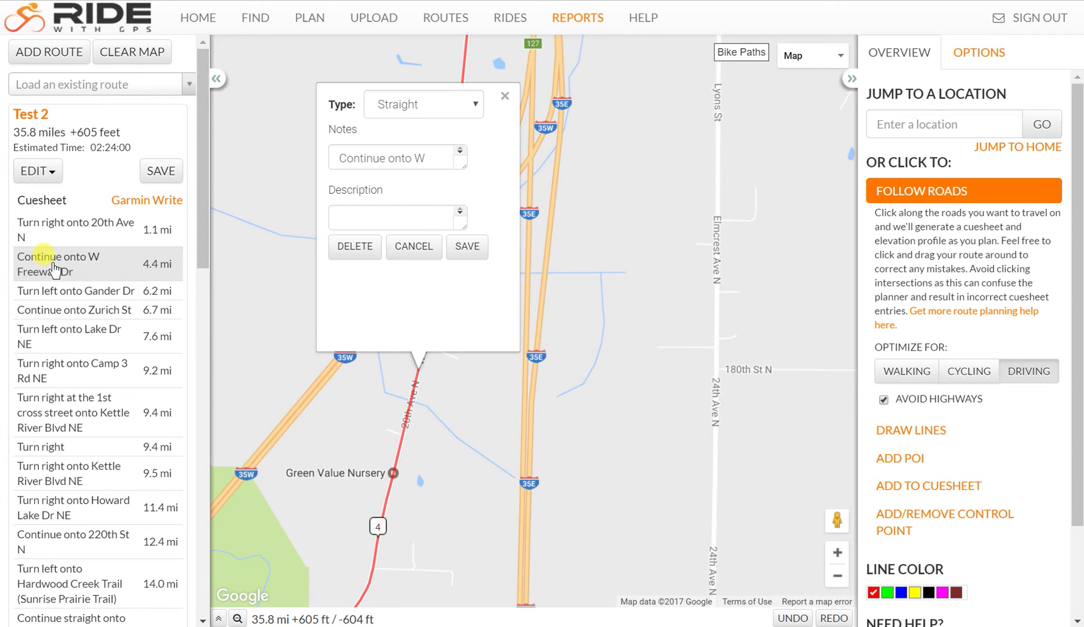
click(350, 291)
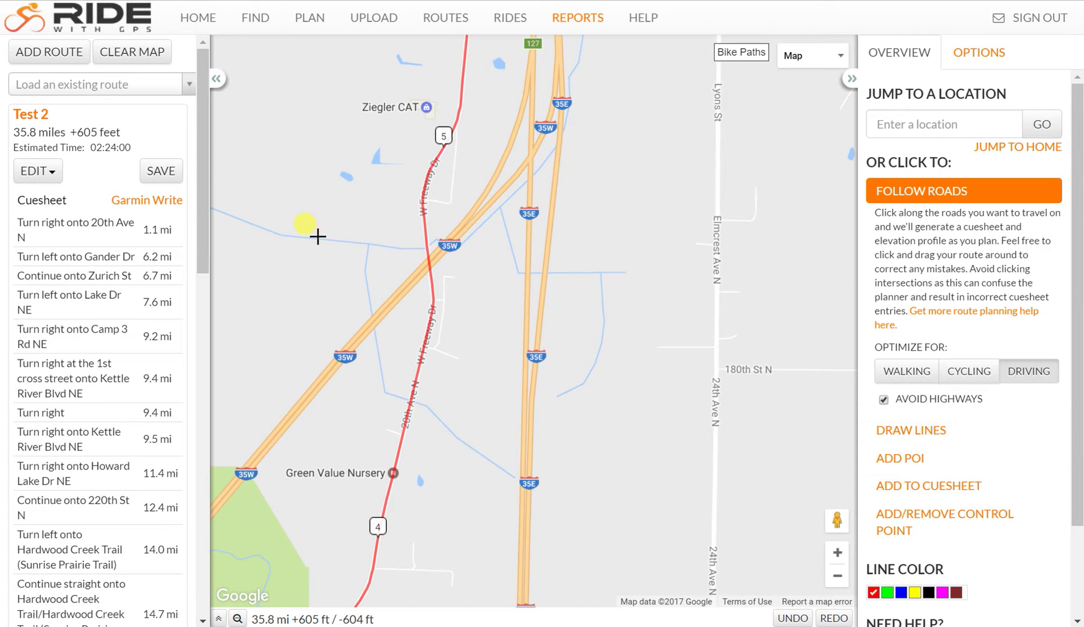
- Change the Gander Dr cue's notes to "Turn left onto Gander Dr and then continue onto Zurich St" and delete the separate Zurich St cue
click(76, 261)
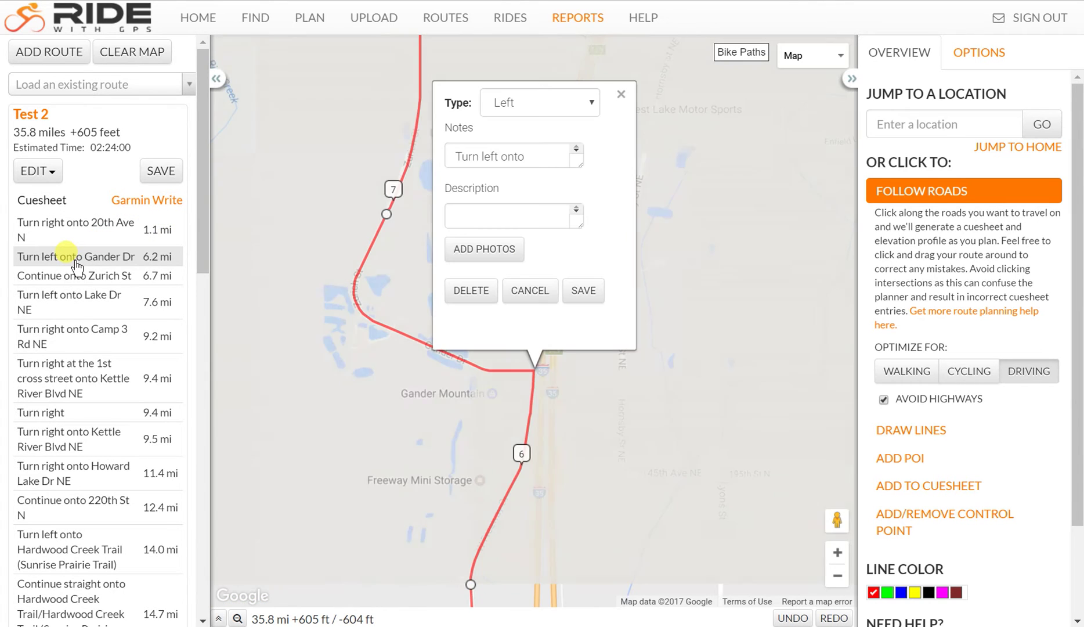
click(75, 276)
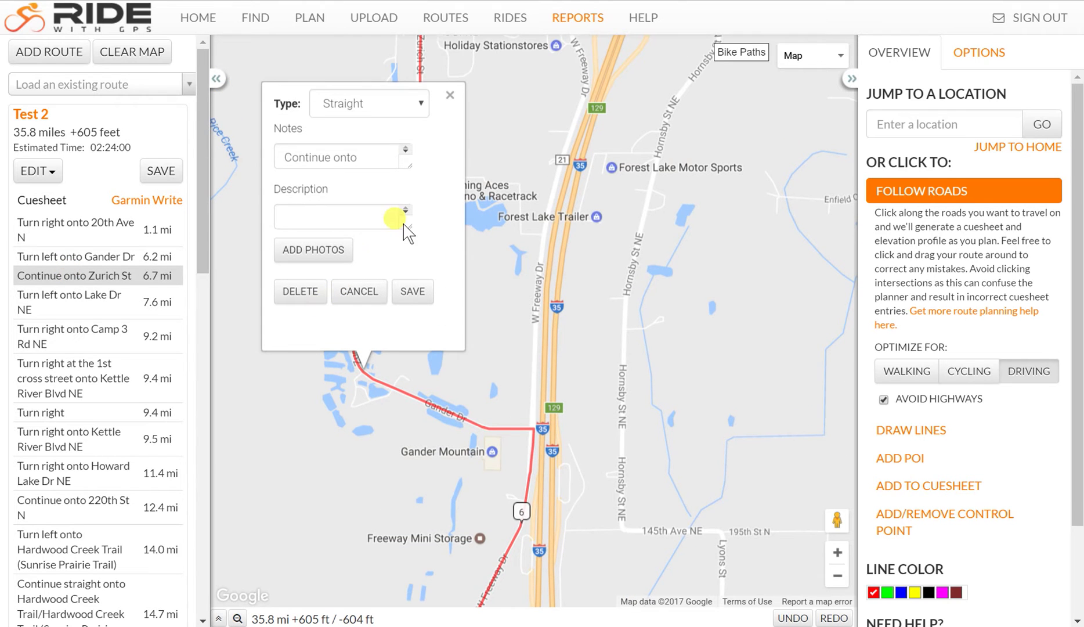
click(450, 95)
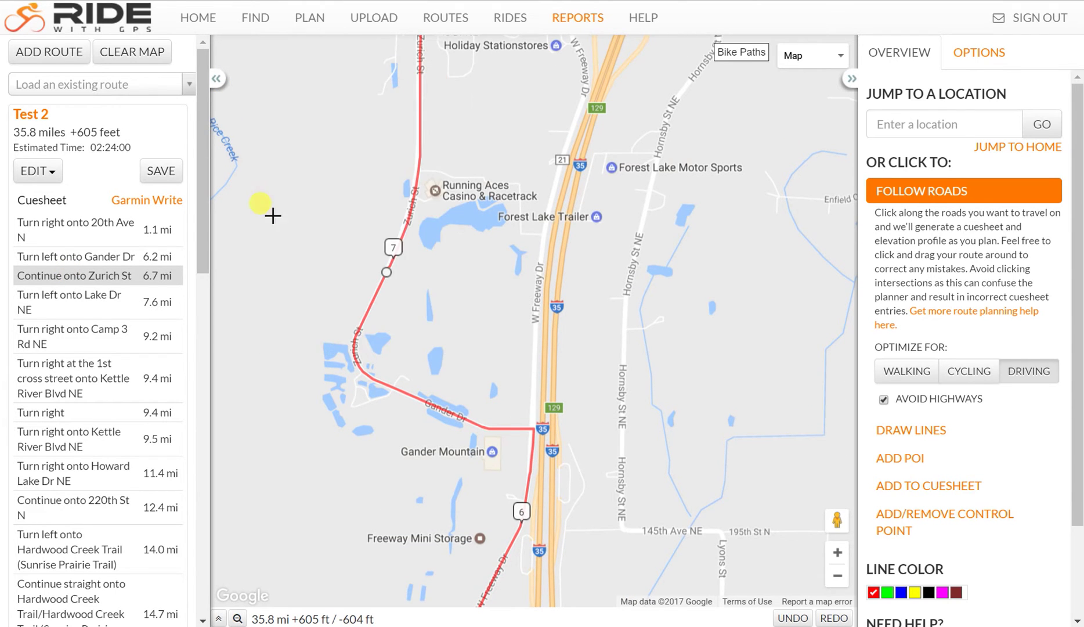
click(81, 271)
click(389, 273)
click(89, 251)
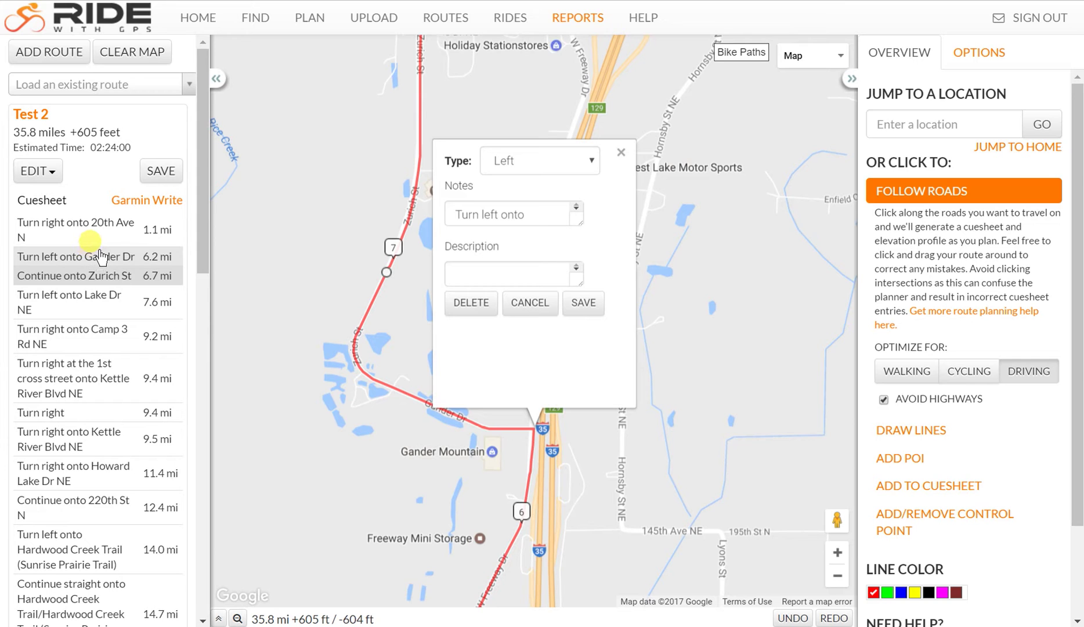
click(102, 261)
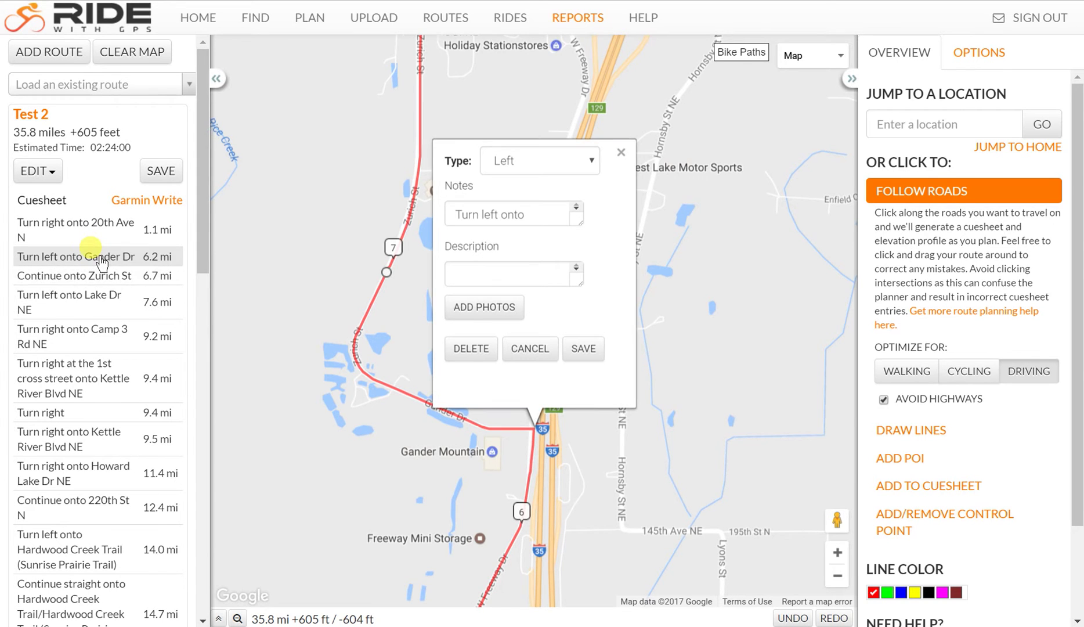
click(554, 212)
text(Gander Dr and th)
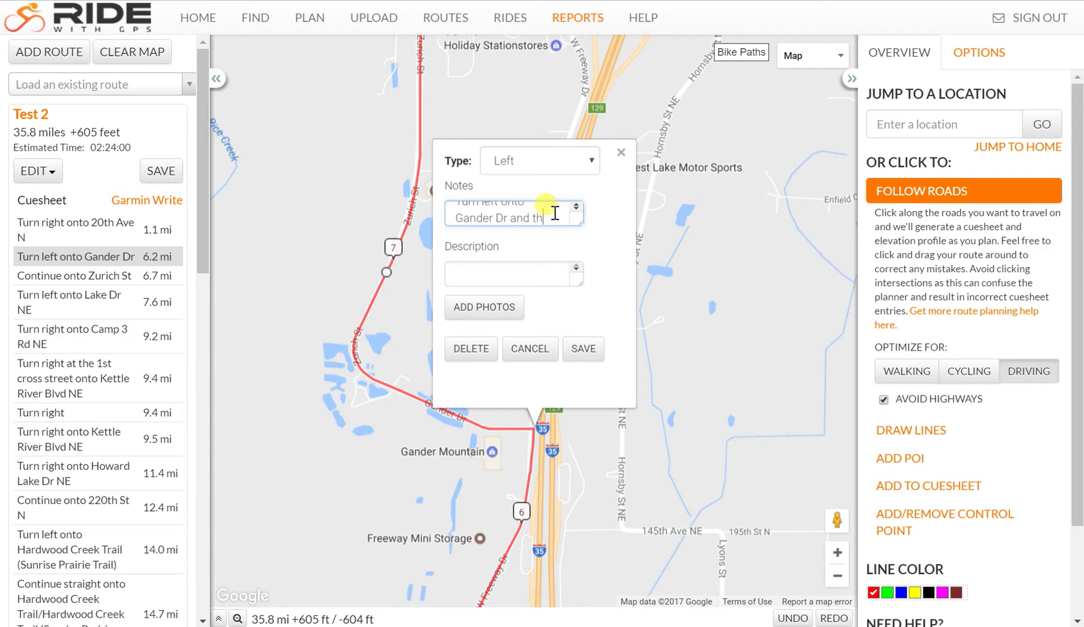
text(en continue onto Z)
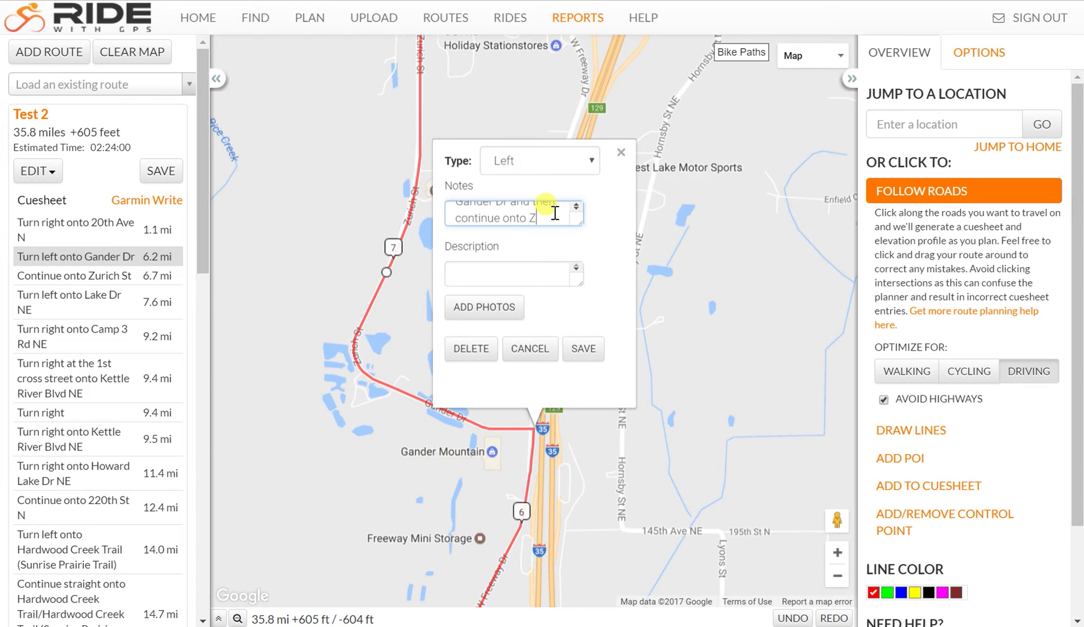
text(urich St)
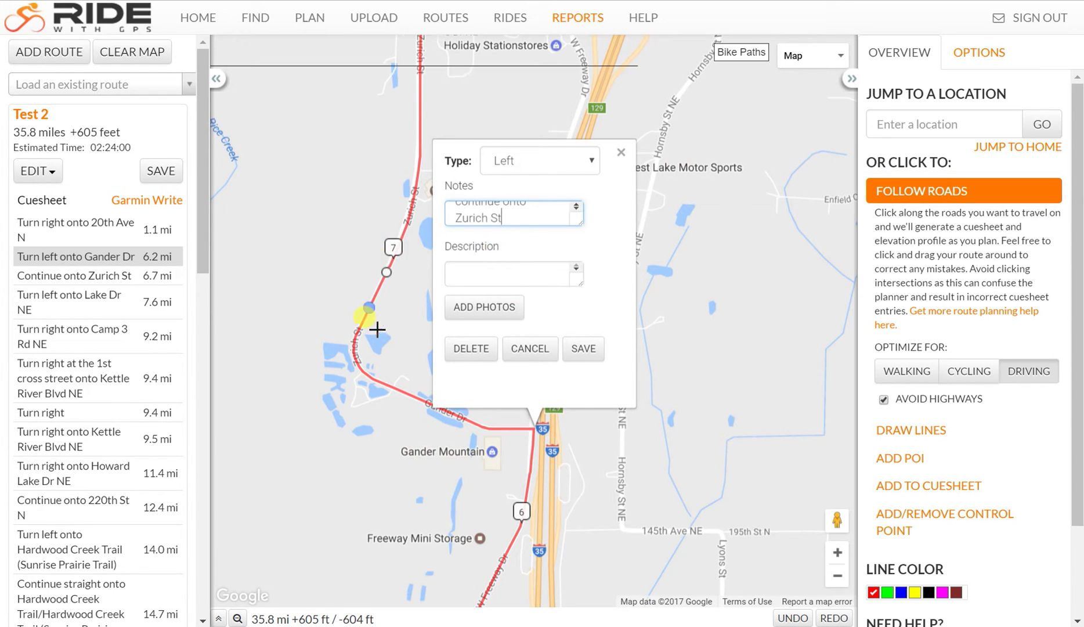
click(582, 351)
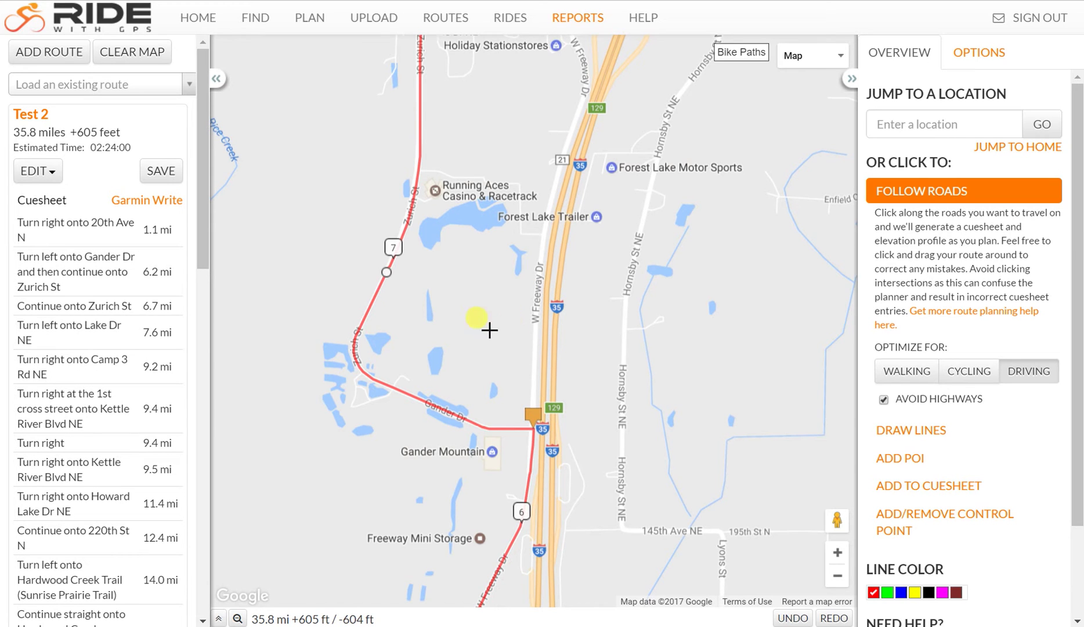
click(96, 303)
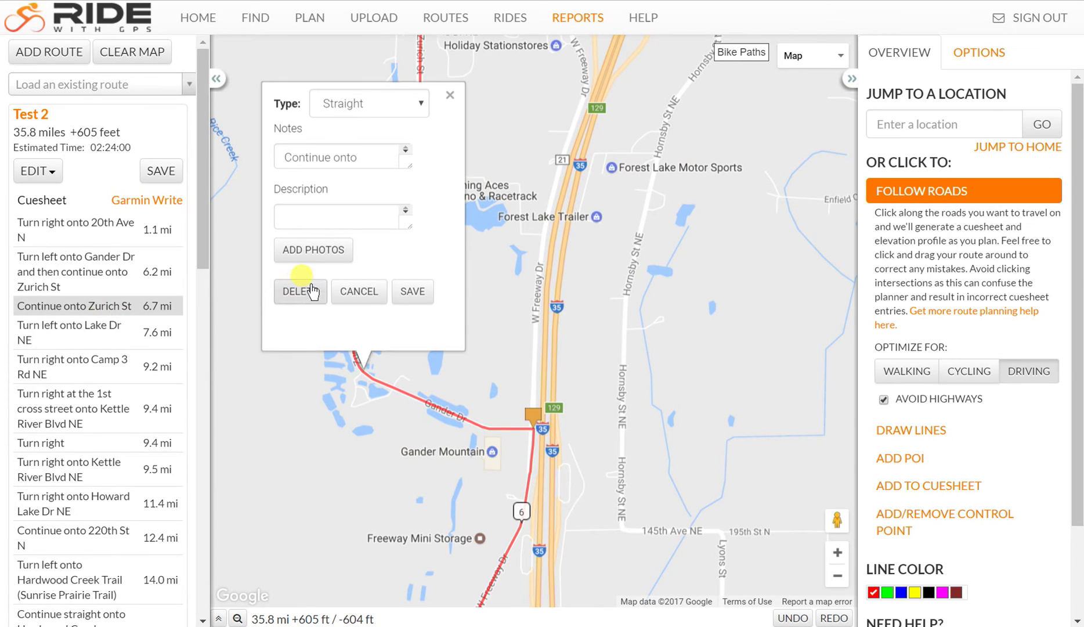
click(299, 291)
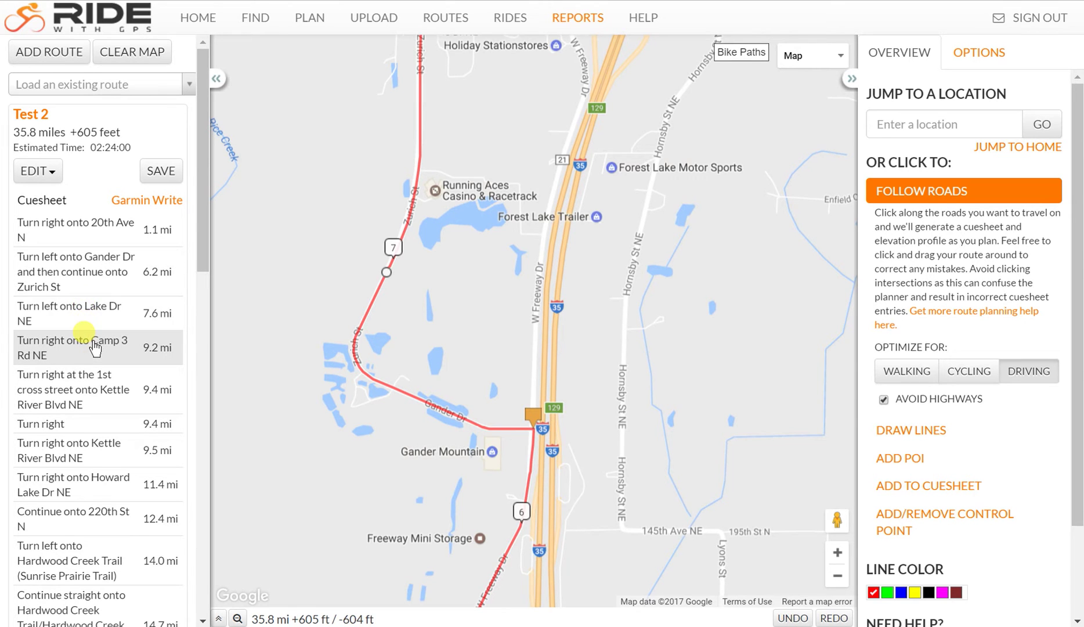
- Check the Lake Dr NE and Camp 3 Rd NE cues, and shorten the next cue's notes to "Turn right onto Kettle River Blvd NE"
click(99, 319)
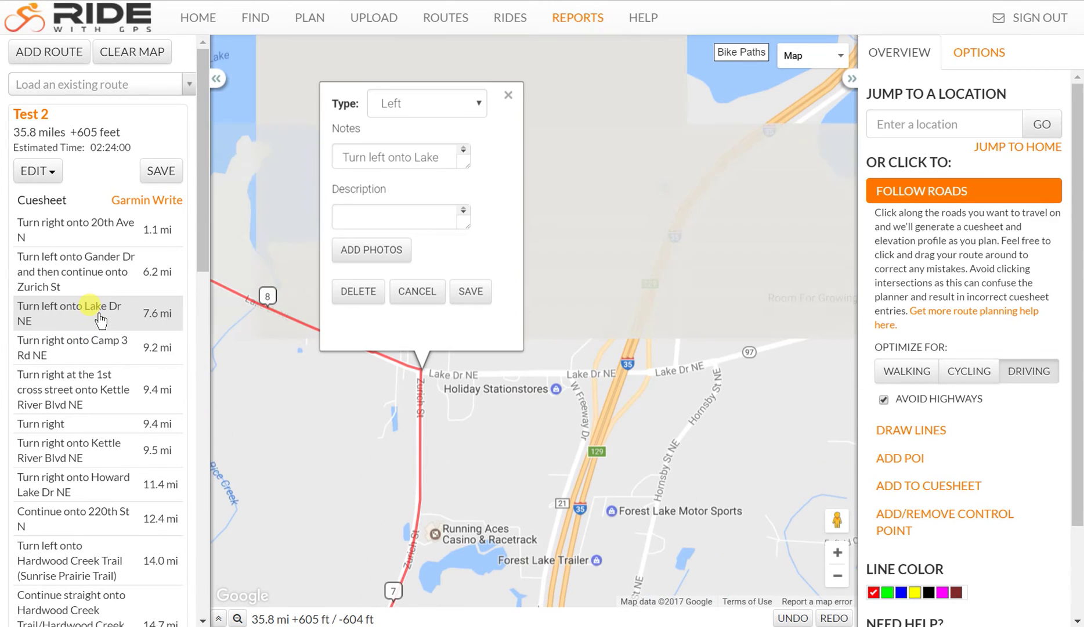
click(88, 349)
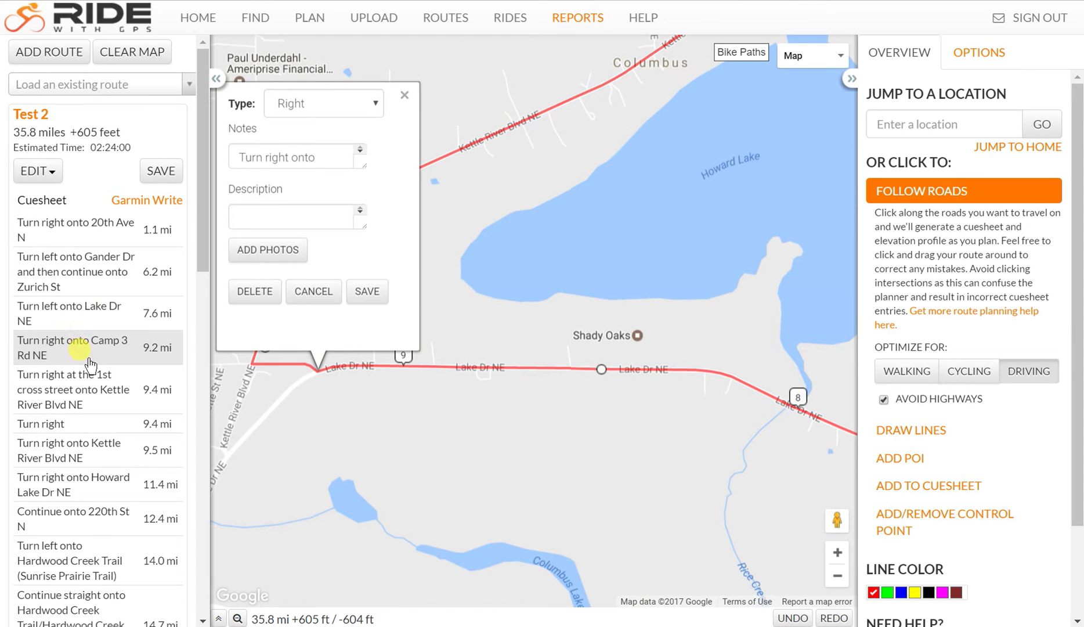
click(90, 387)
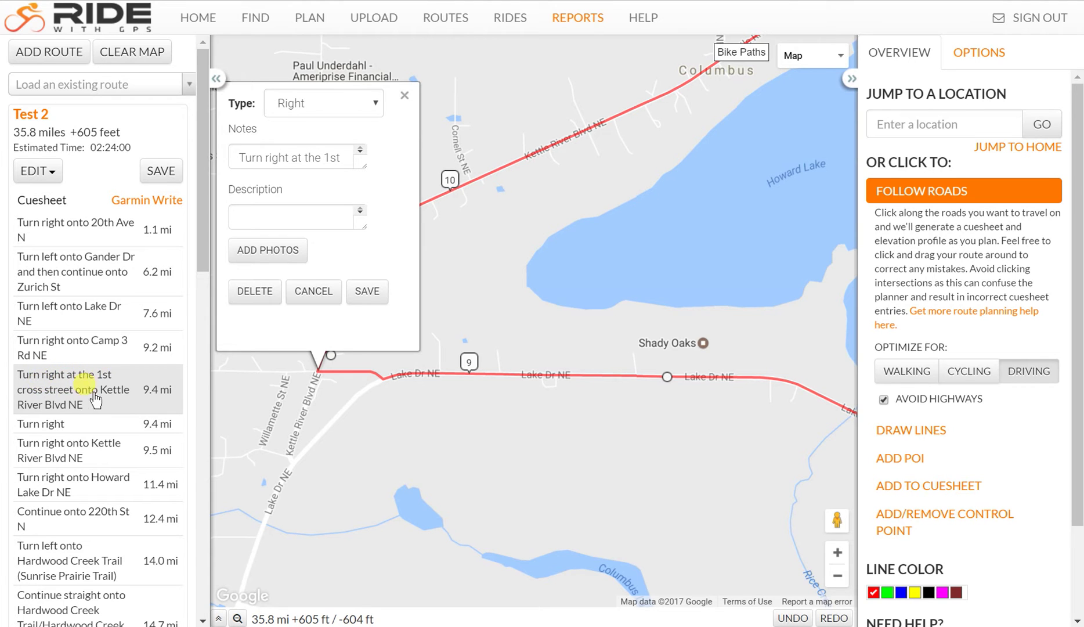
click(335, 157)
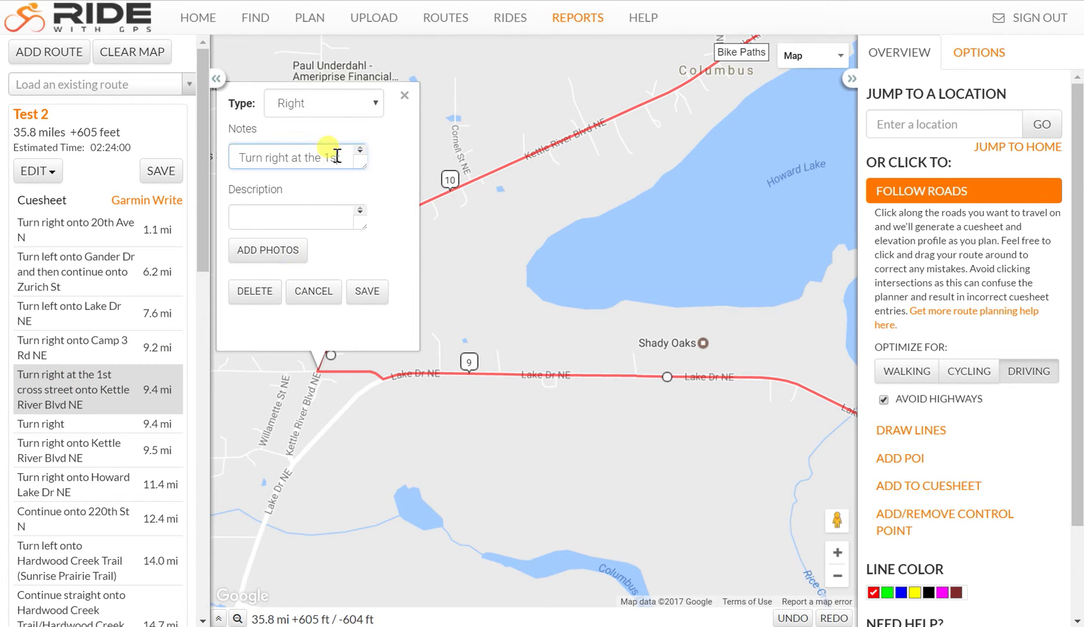
triple_click(290, 157)
drag(288, 157, 297, 156)
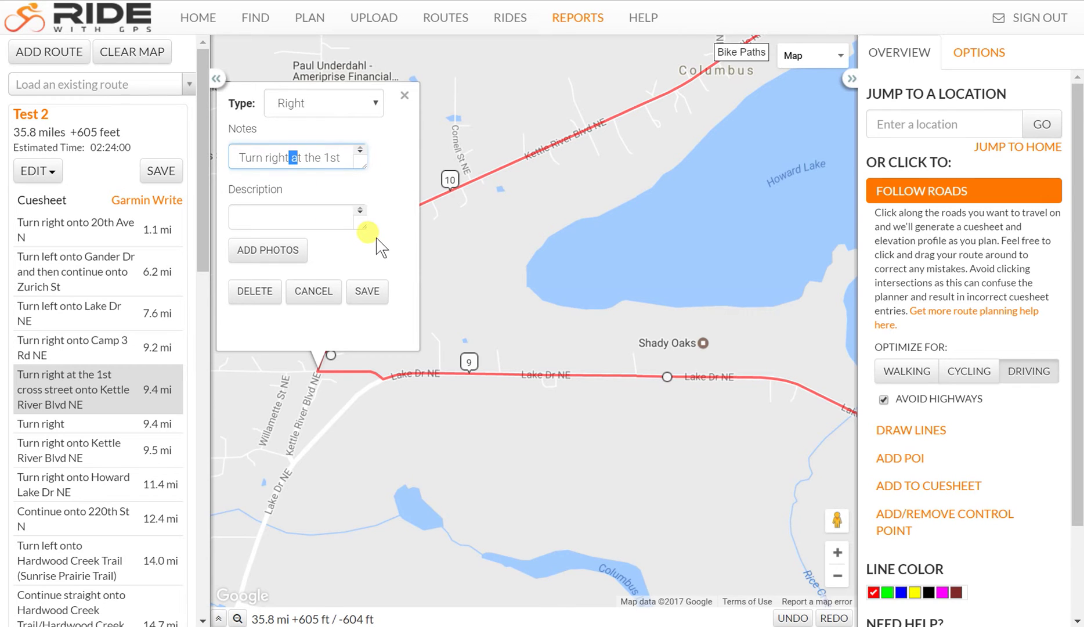
key(shift+Right)
key(shift+Right)
key(shift+Right)
key(shift+Right)
key(shift+Right)
key(shift+Right)
key(shift+Right)
key(shift+Right)
key(shift+Right)
key(shift+Right)
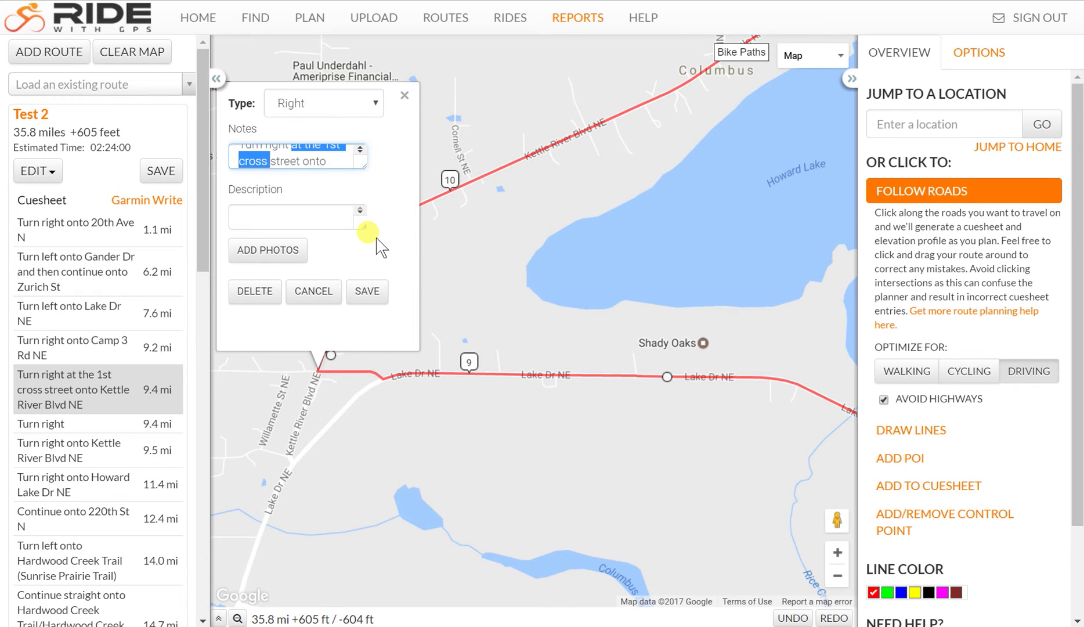
key(BackSpace)
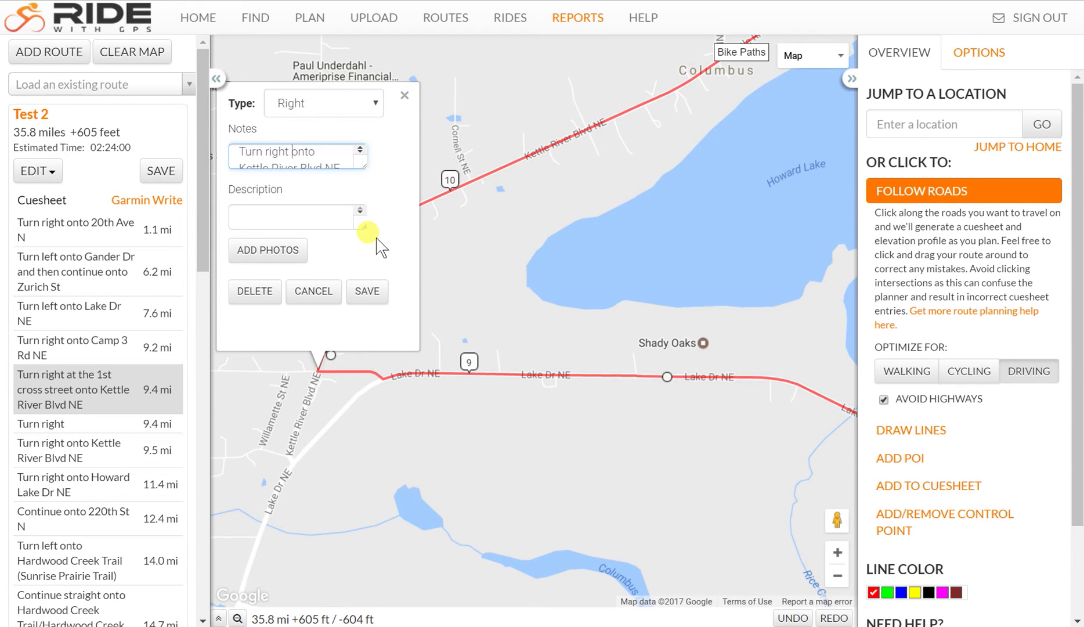
click(366, 290)
- Examine the Camp 3 Rd NE, Kettle River Blvd NE and plain "Turn right" cues around mile 9.4 against the map
click(74, 369)
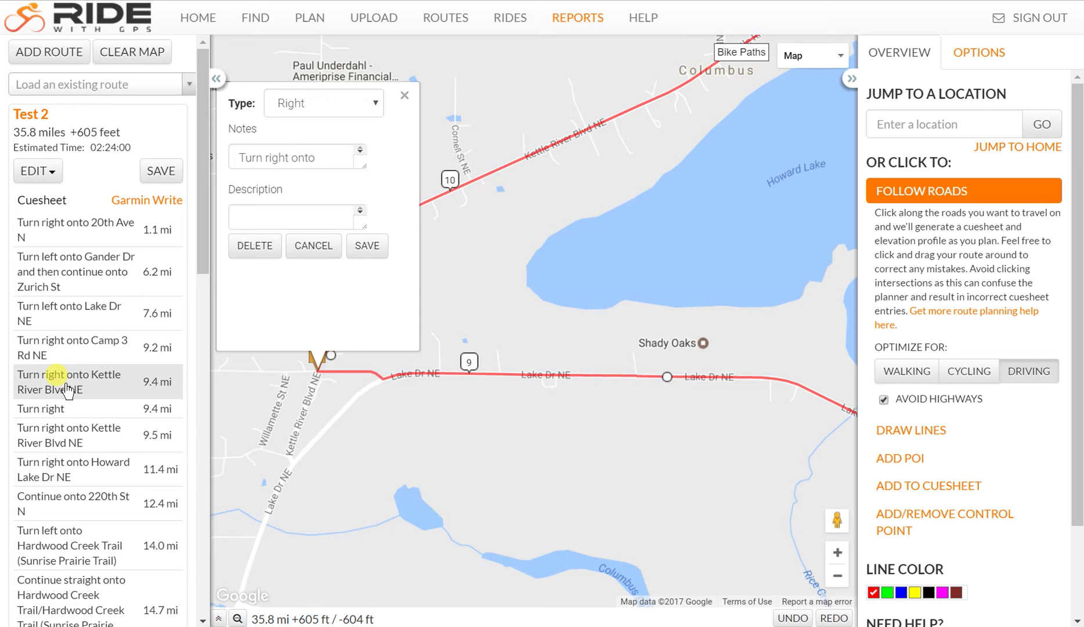
click(289, 401)
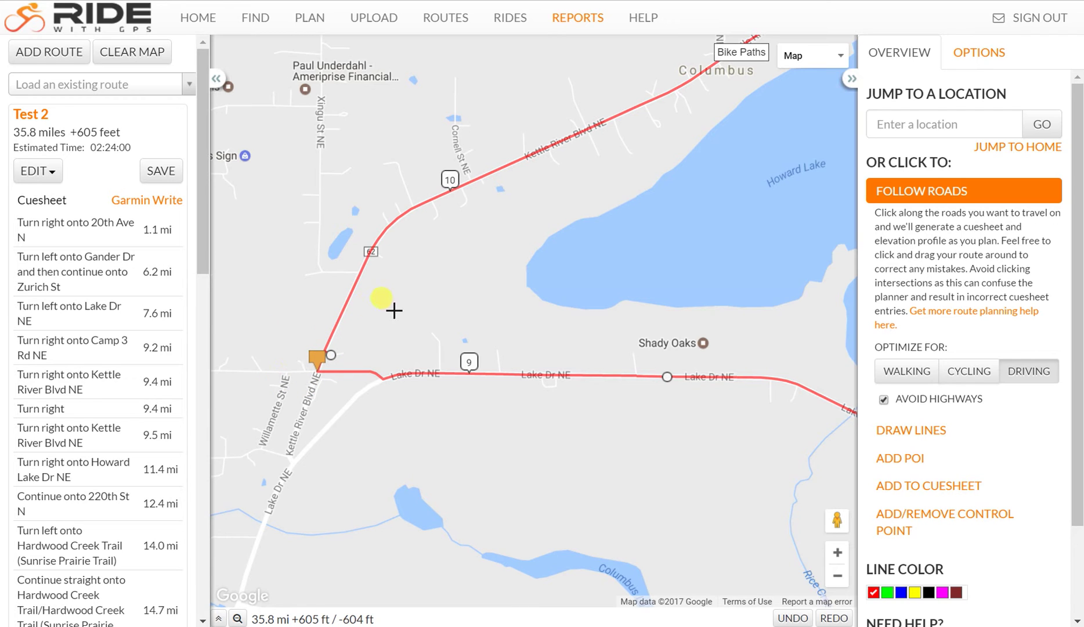
click(109, 409)
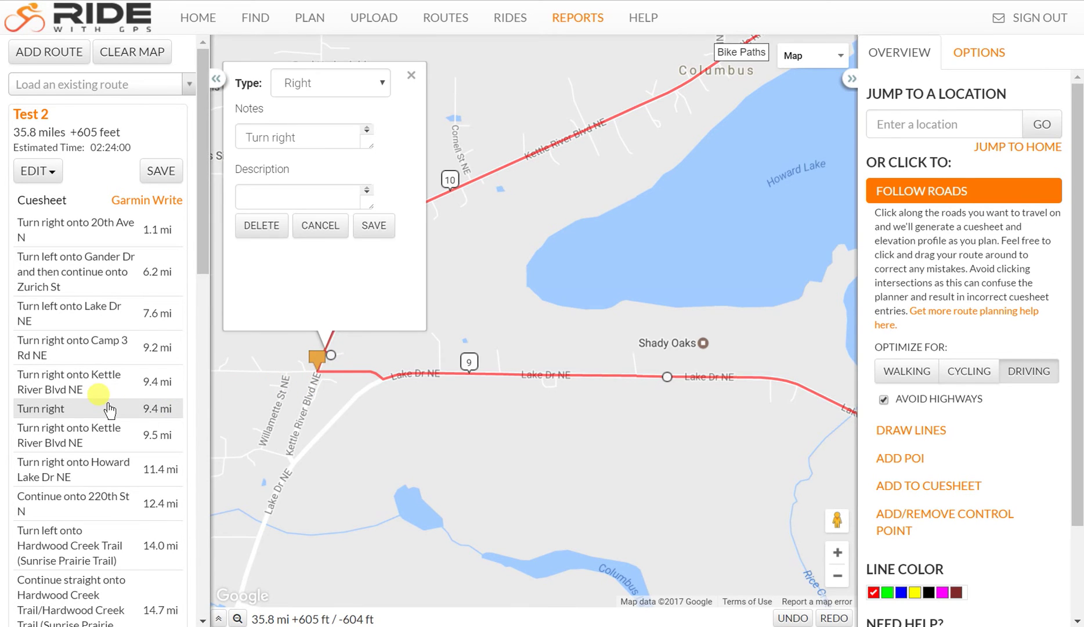
click(100, 354)
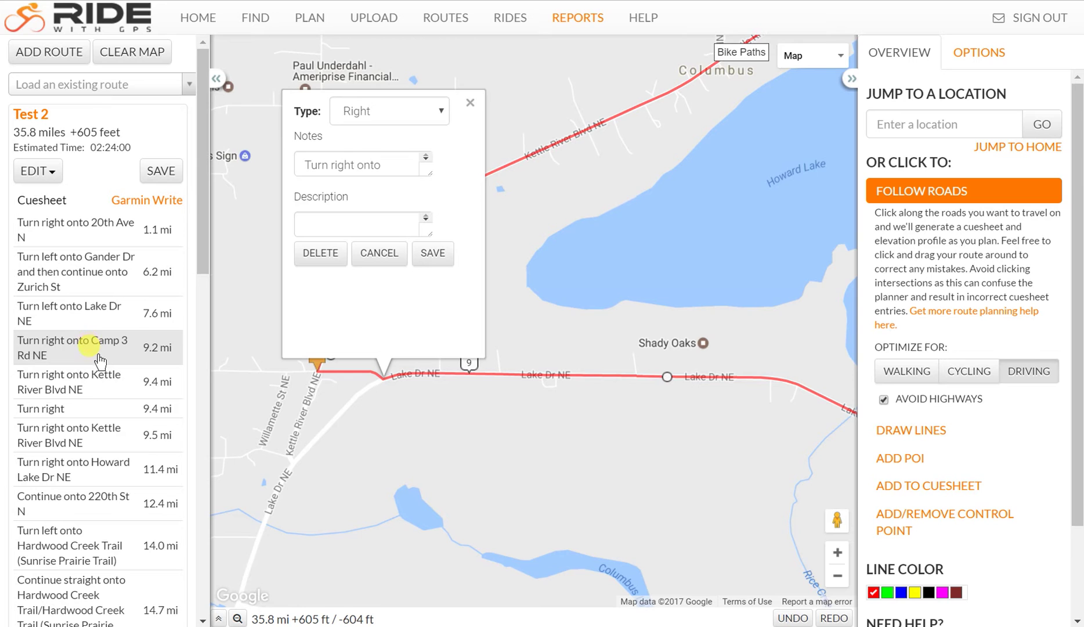
click(95, 384)
click(94, 409)
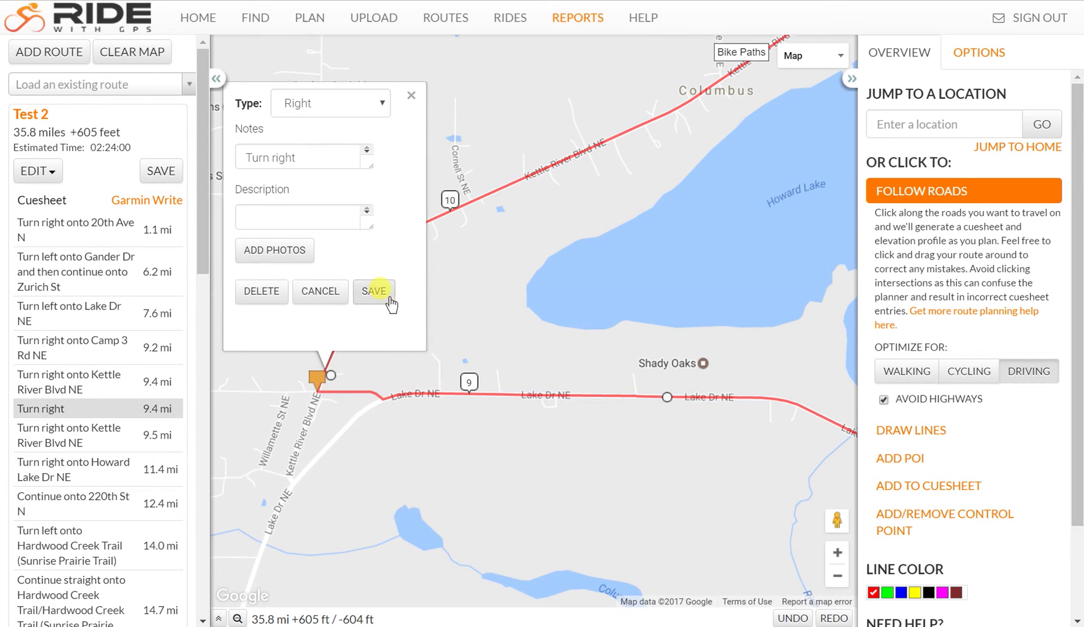
drag(463, 352, 512, 333)
click(547, 351)
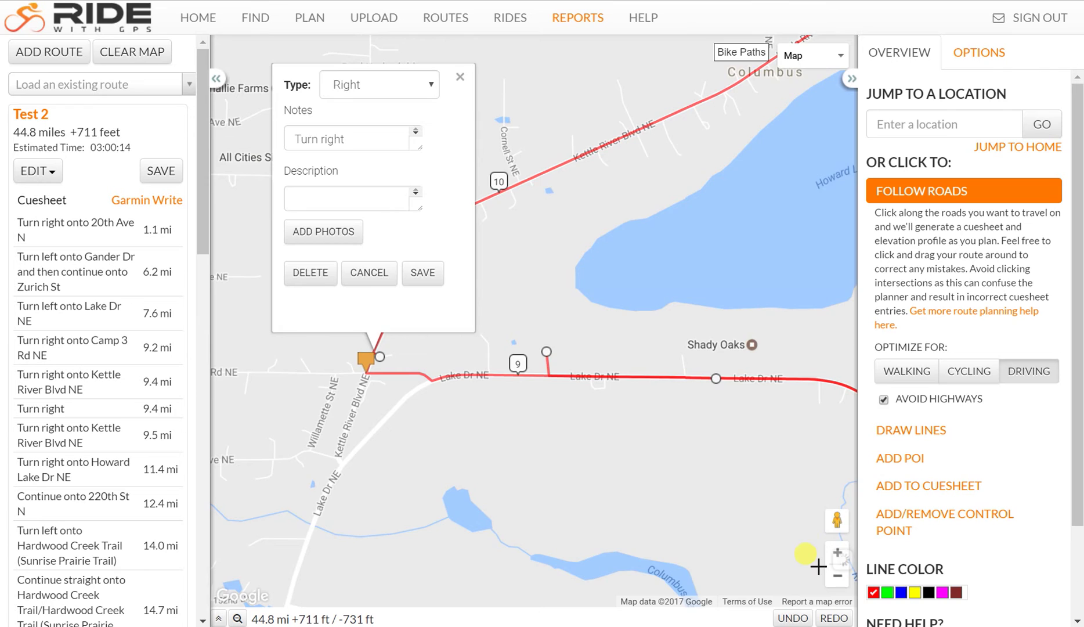
click(818, 566)
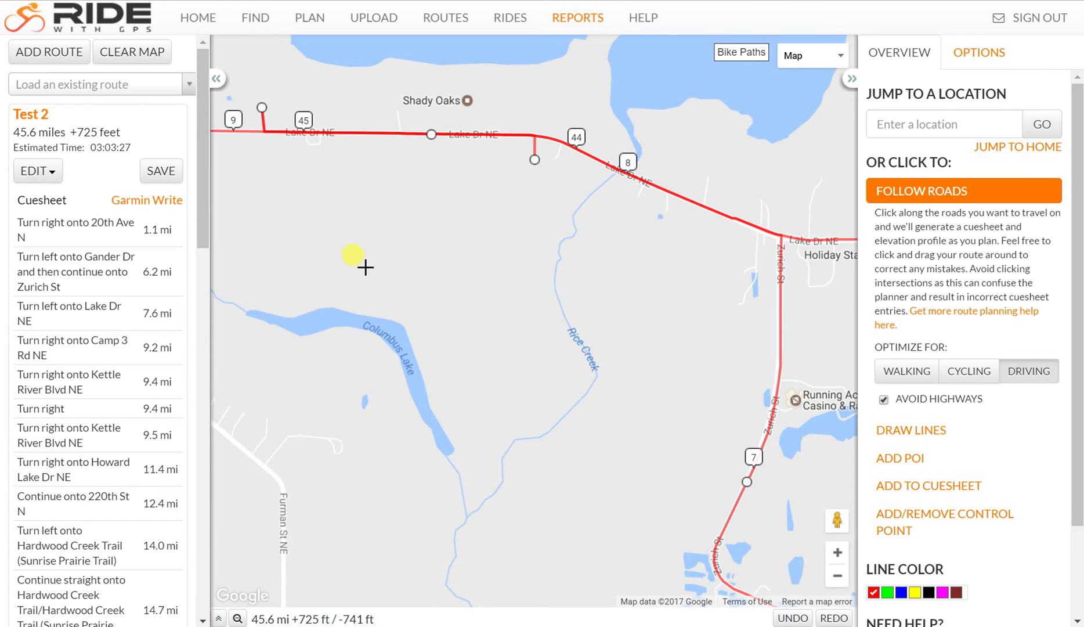
click(792, 617)
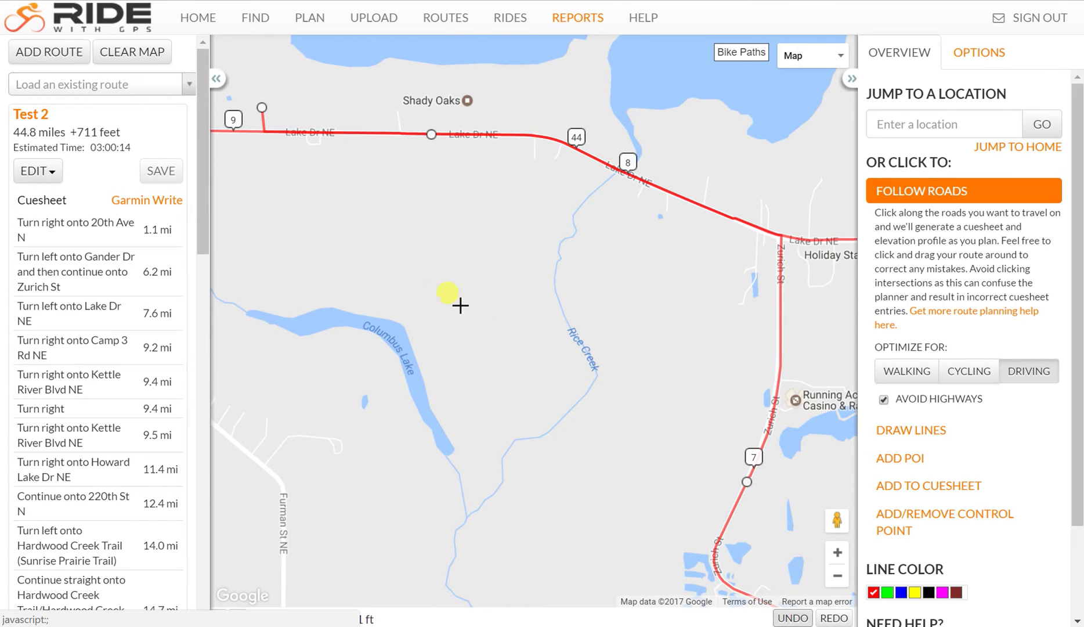
click(794, 618)
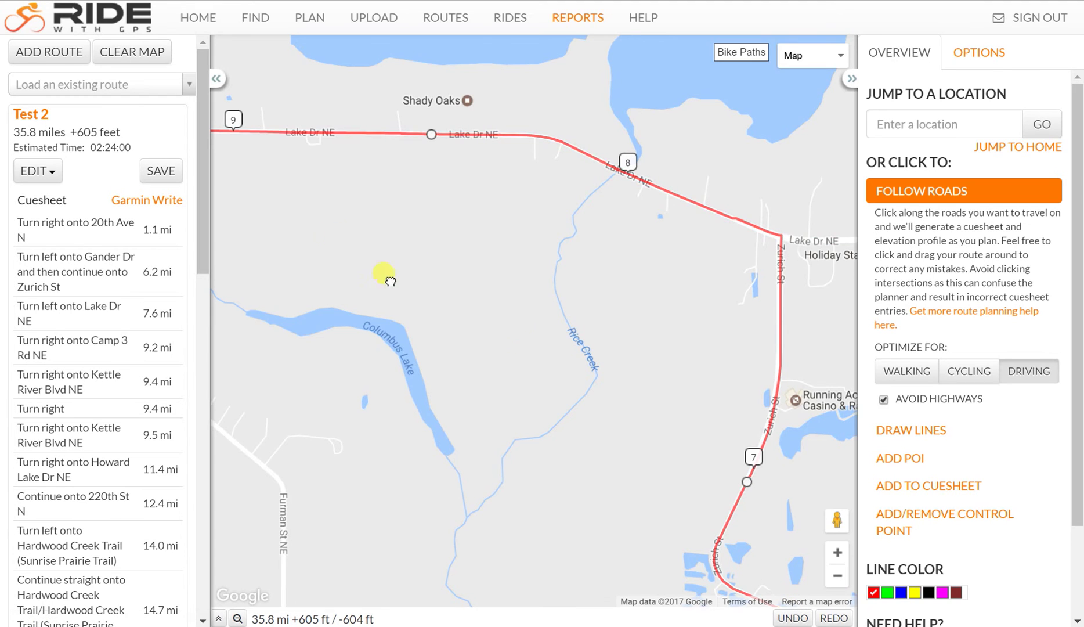
- Move the control point near the Camp 3 Rd corner farther north onto Kettle River Blvd NE and recheck the surrounding right-turn cues
drag(390, 281, 656, 450)
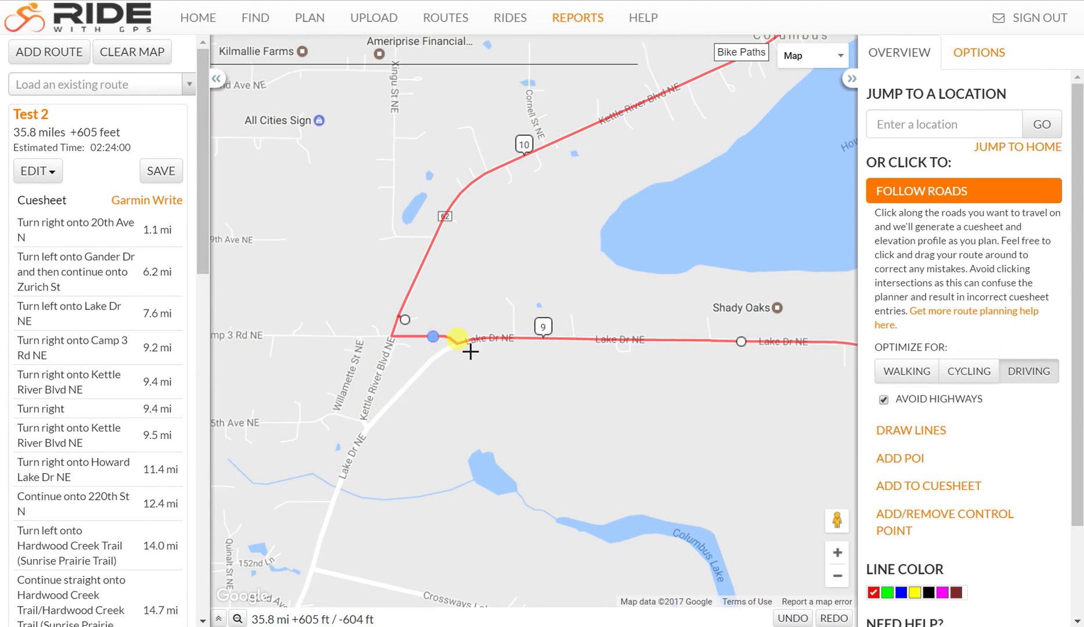
drag(405, 319, 409, 289)
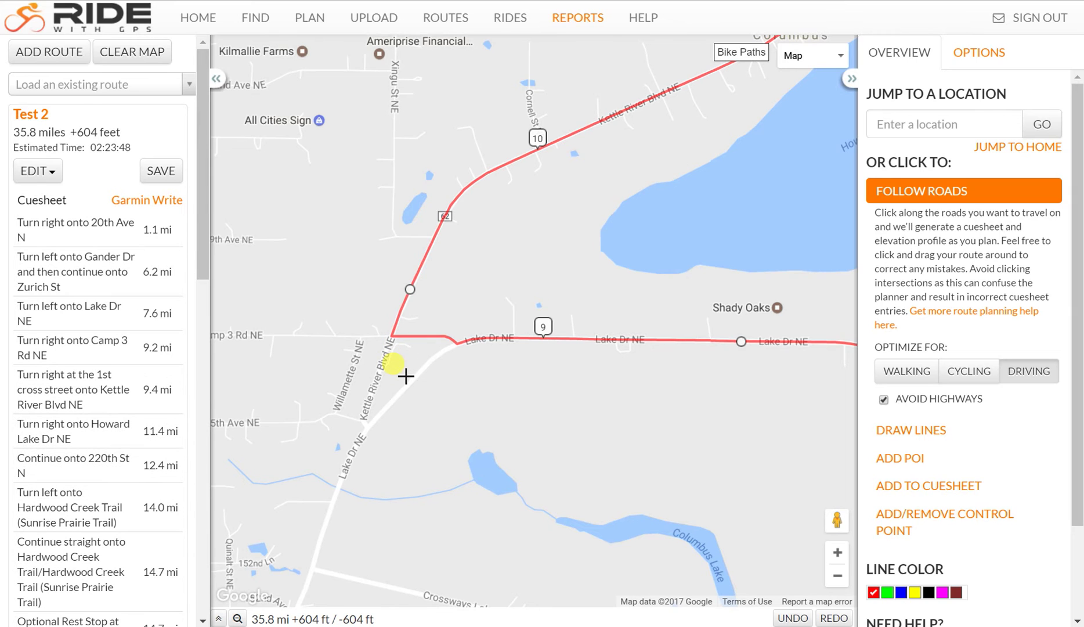
click(75, 347)
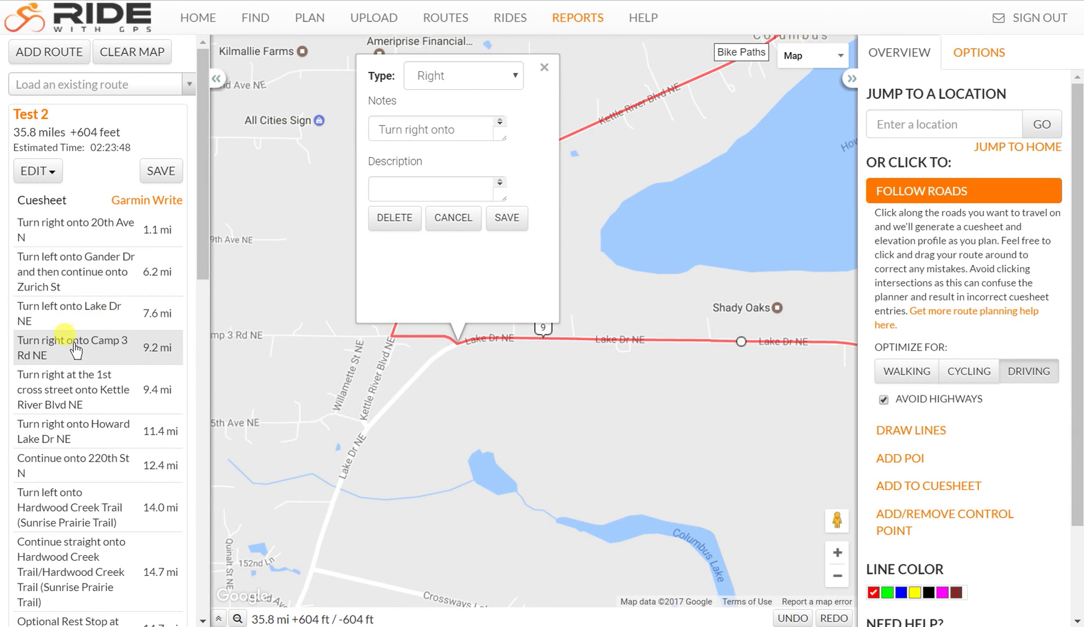
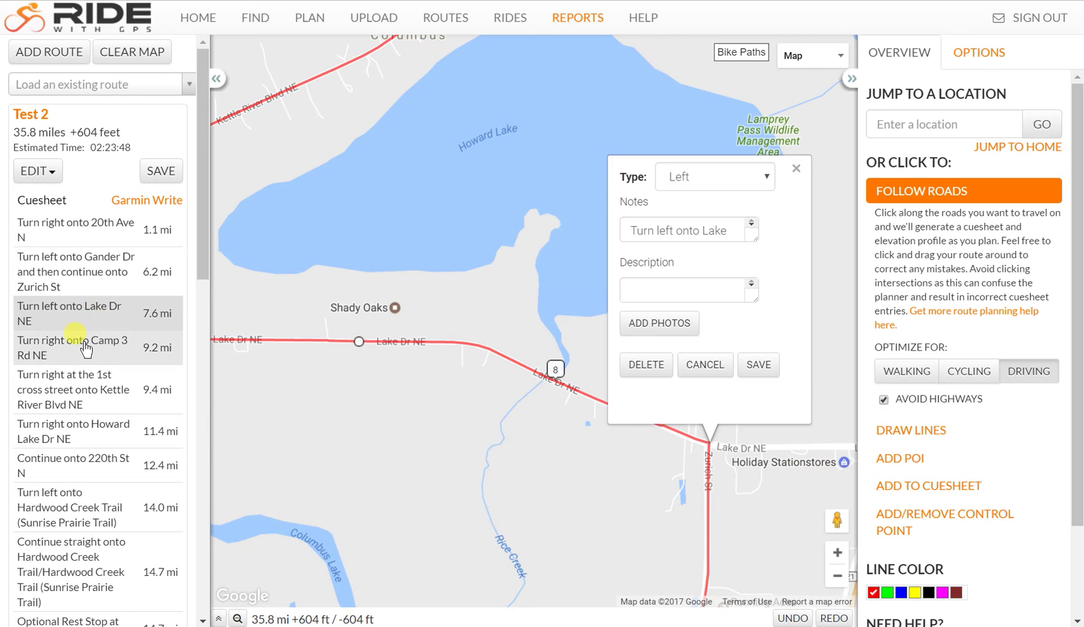
click(65, 374)
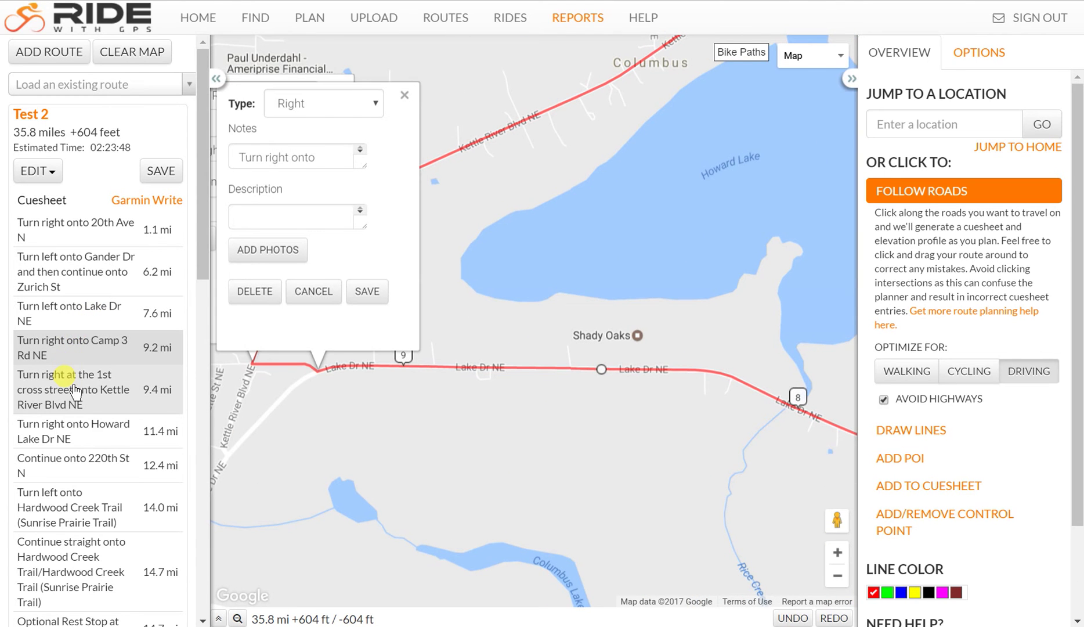
click(65, 423)
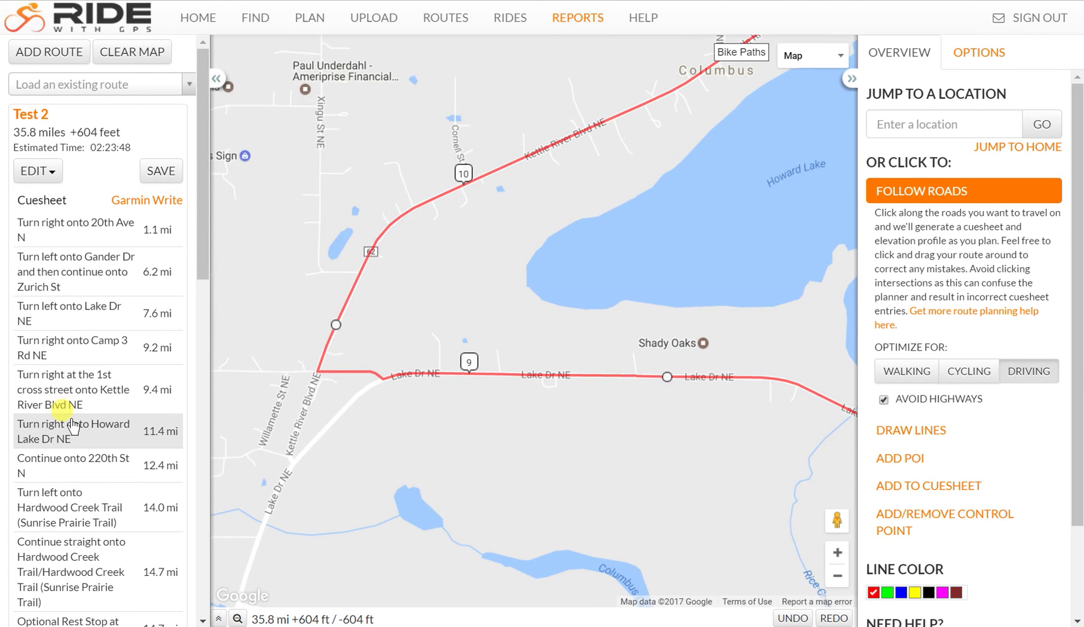
- Copy the notes text of the "Continue onto 220th St N" cue and delete that cue
click(39, 464)
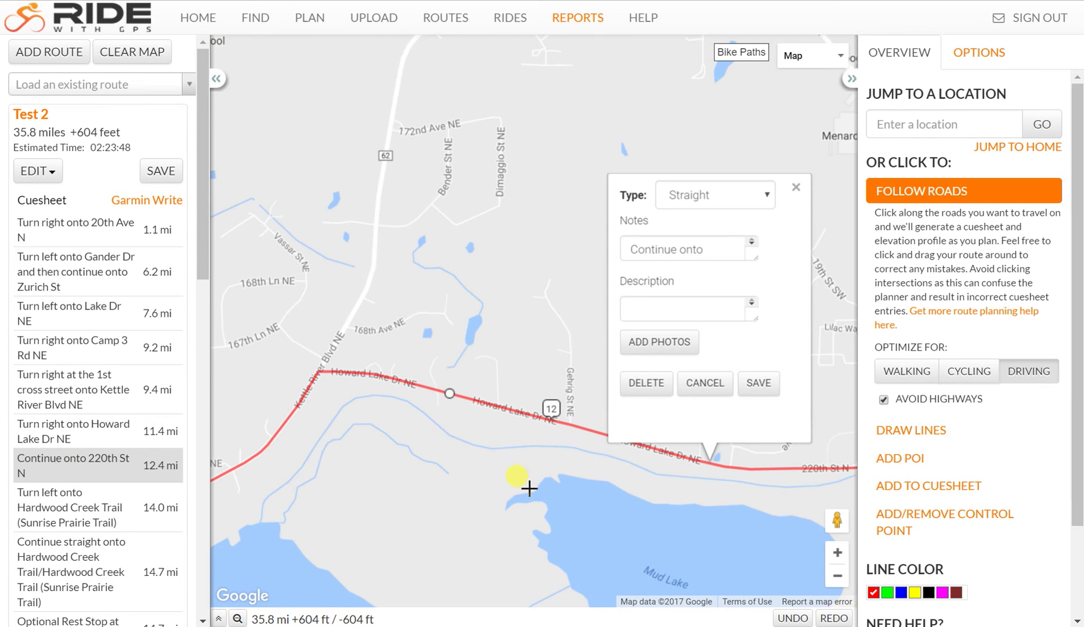
click(104, 436)
click(101, 453)
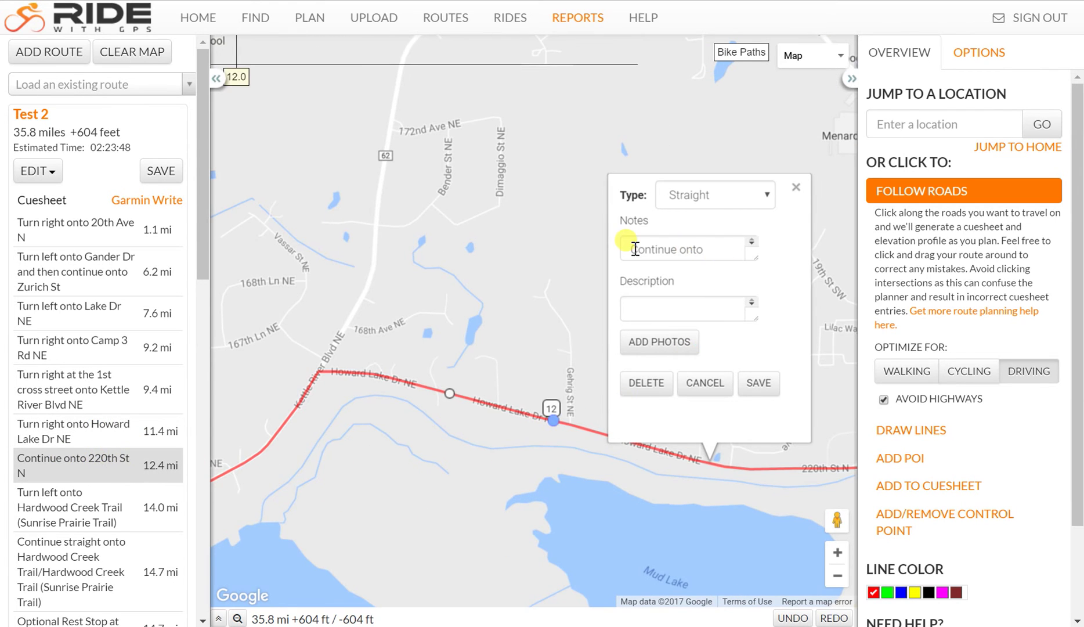
drag(632, 249, 732, 295)
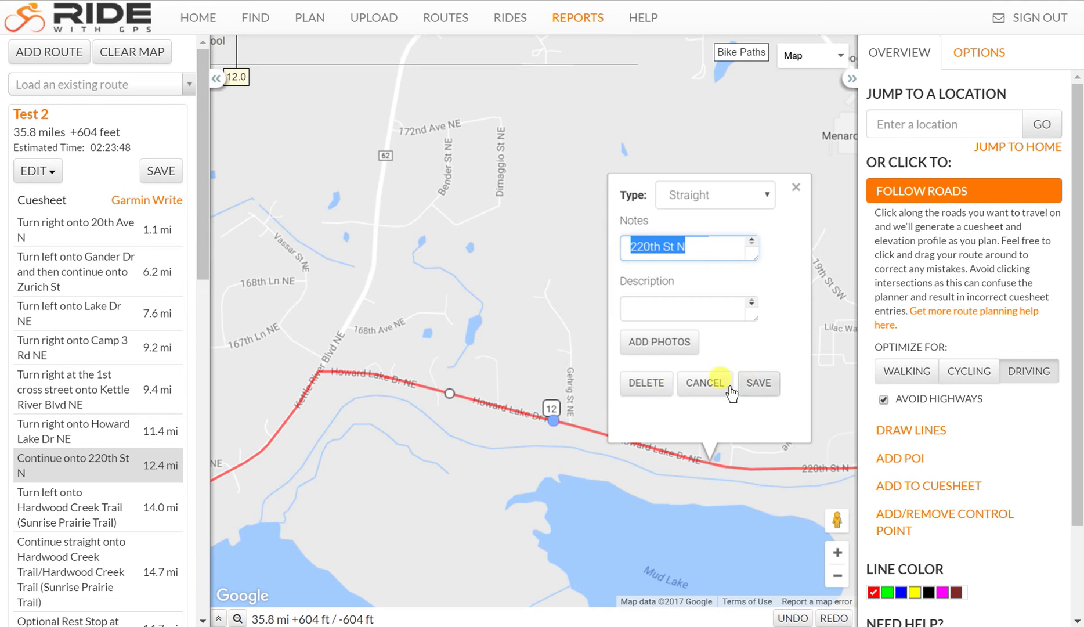
click(645, 382)
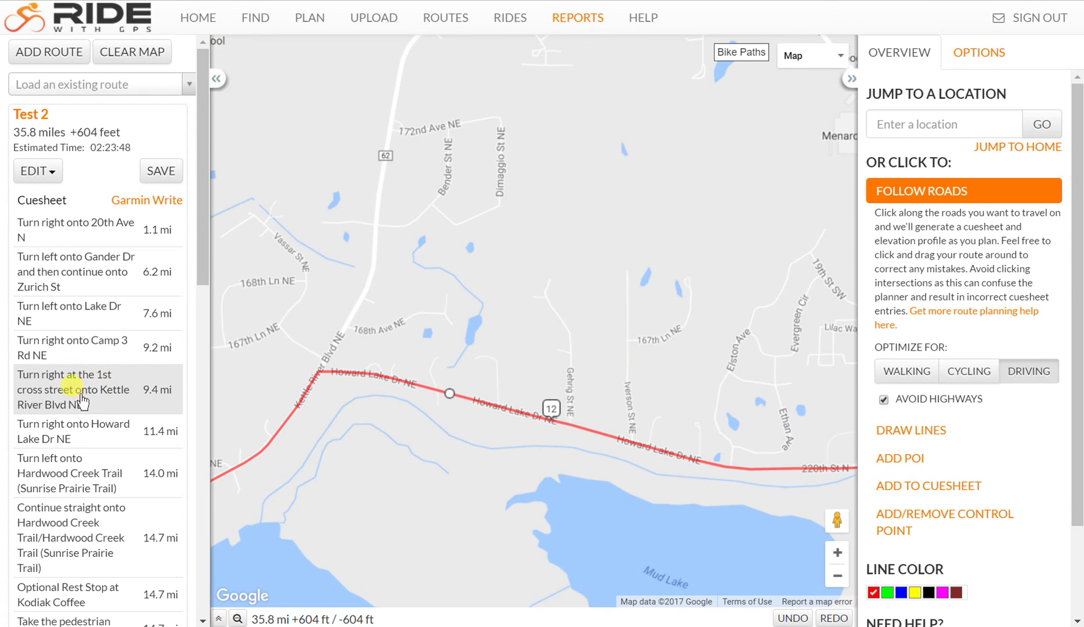
- Change the Howard Lake Dr cue's notes to "Turn right onto Howard Lake Dr NE and then continue onto 220th St N"
click(79, 423)
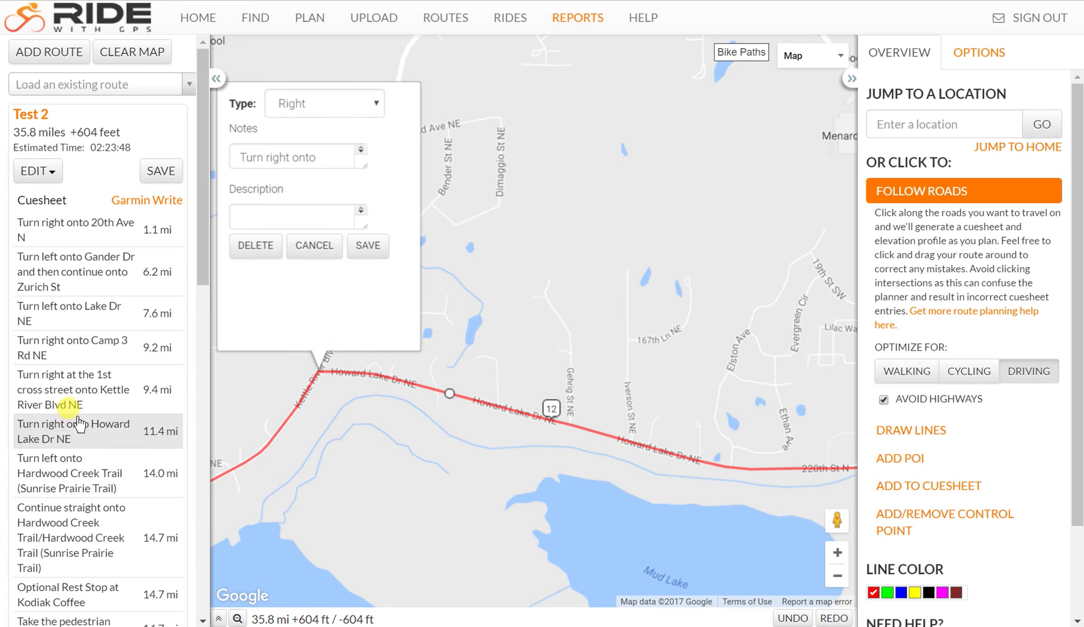
click(348, 155)
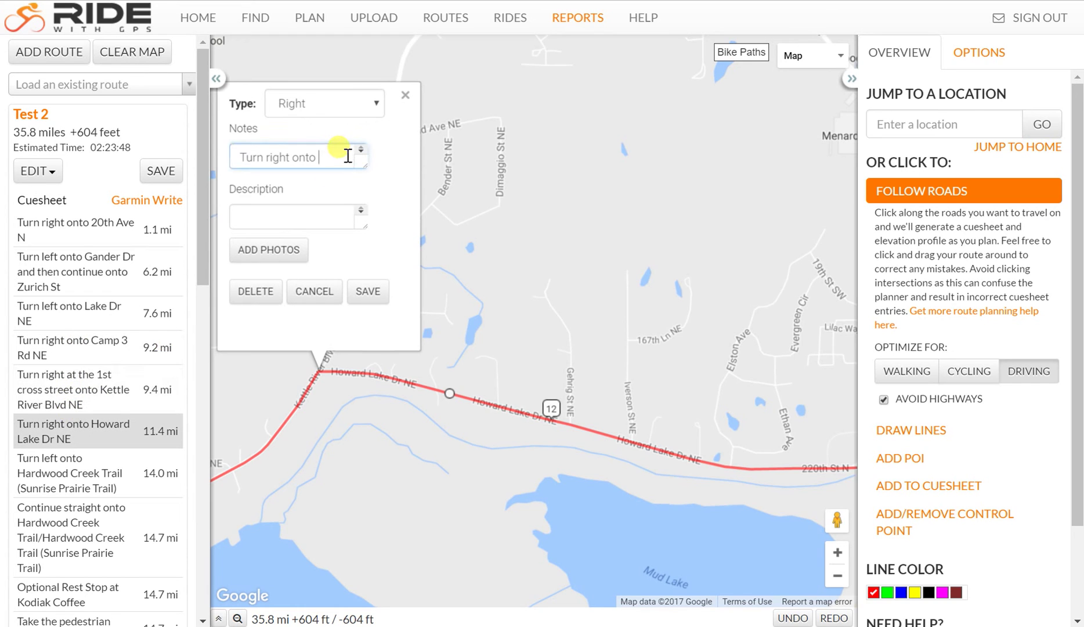
text(Howard Lake Dr NE)
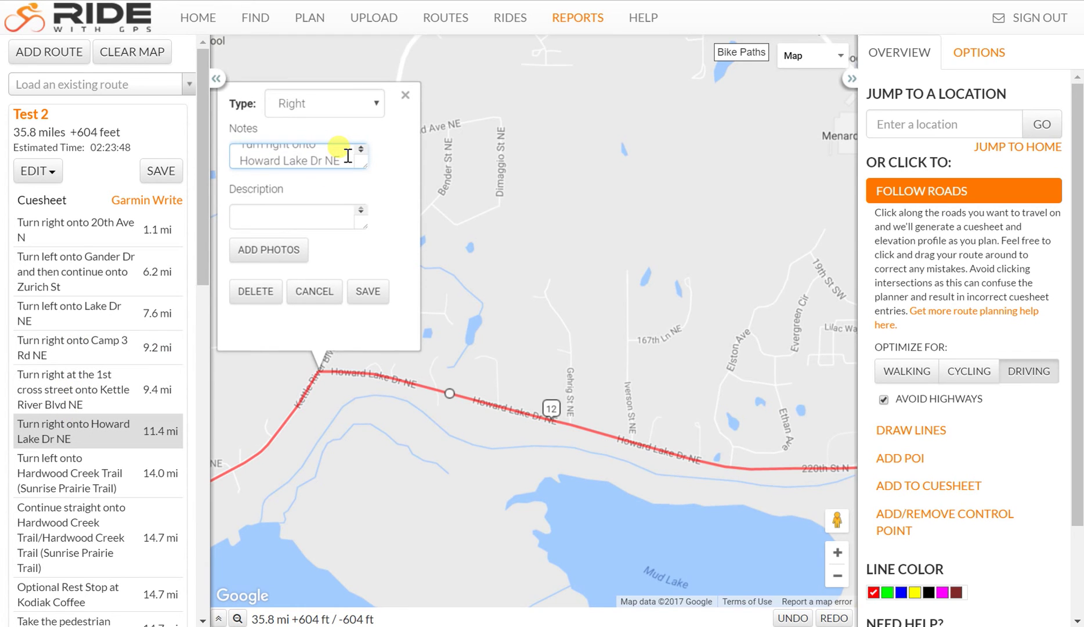
text(and)
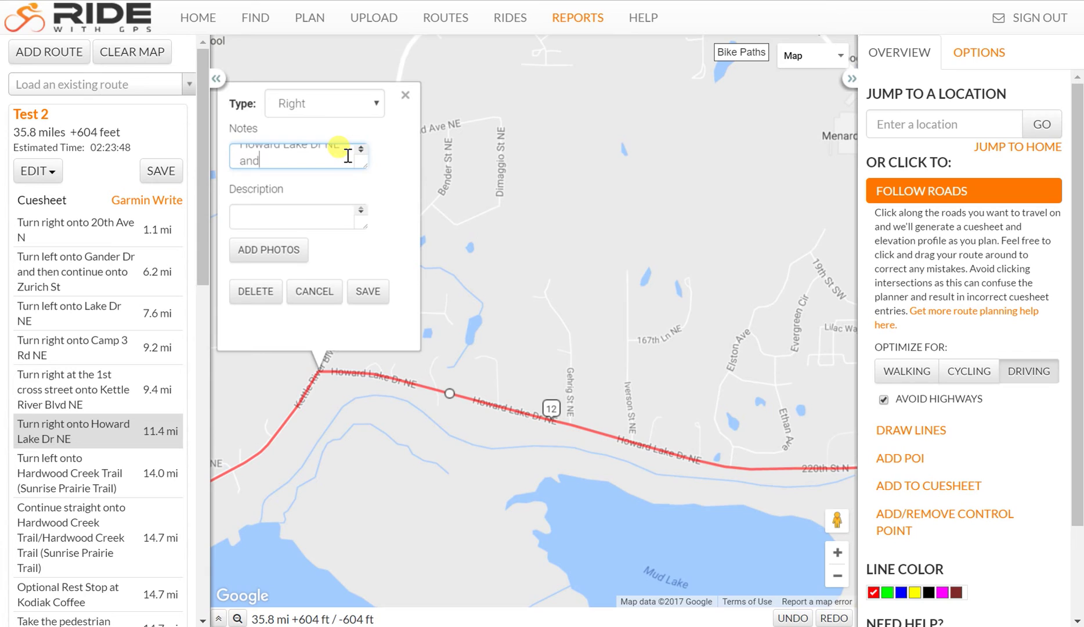
text( then continue onto 220th St N)
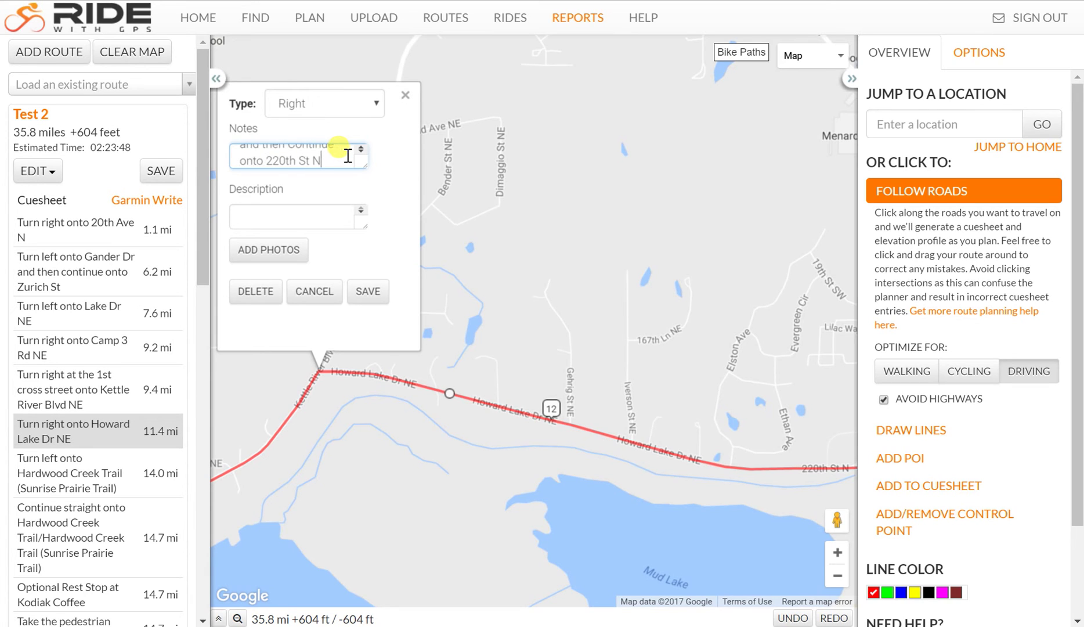
key(Up)
key(Delete)
text(c)
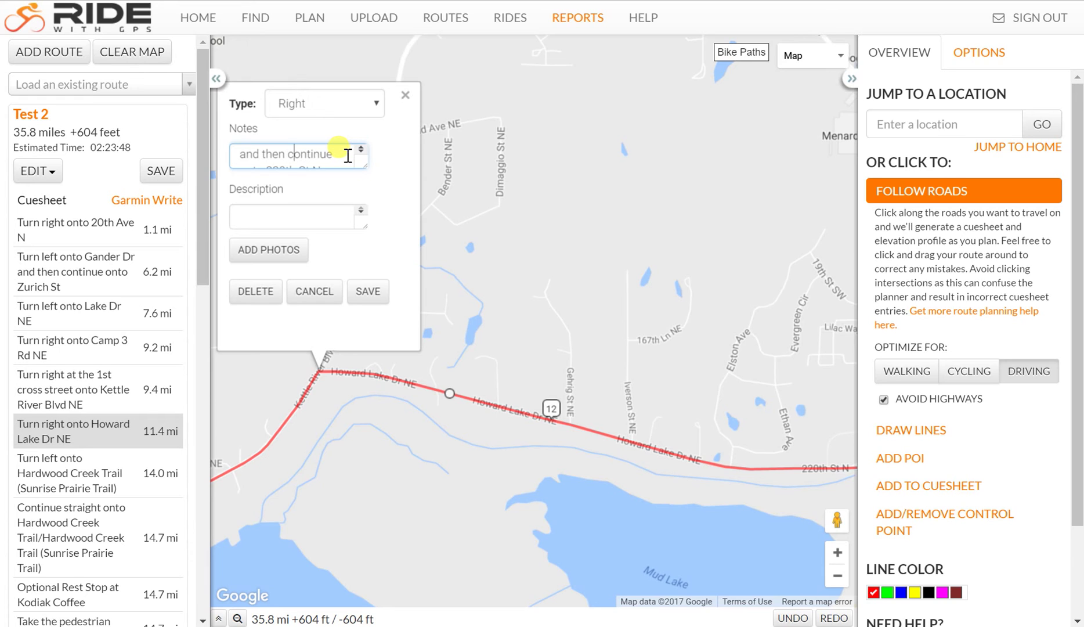
key(Up)
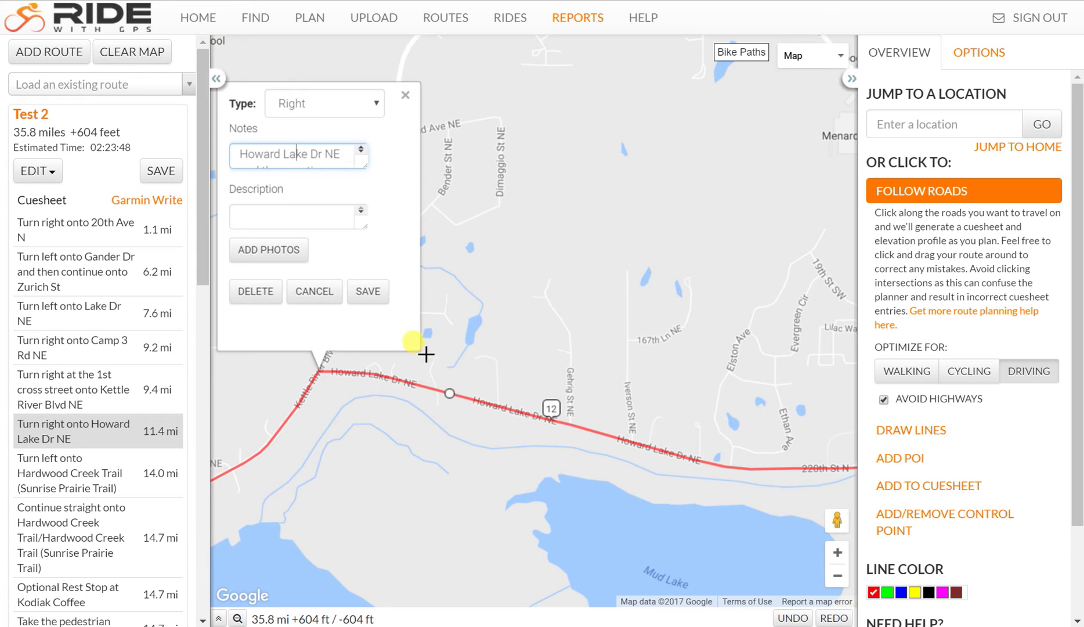
click(368, 290)
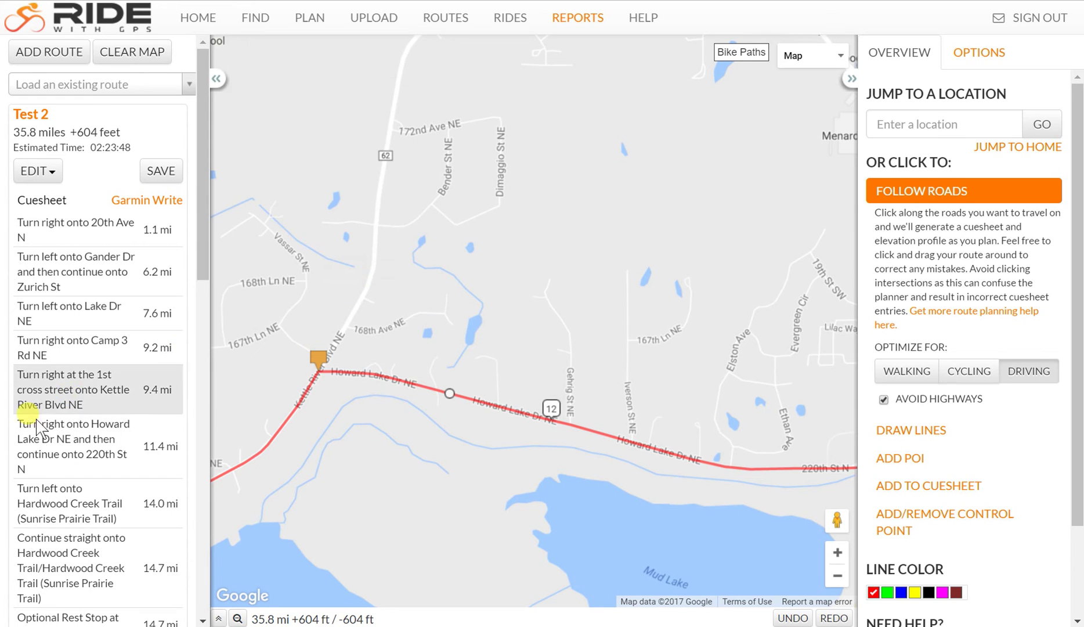
click(42, 445)
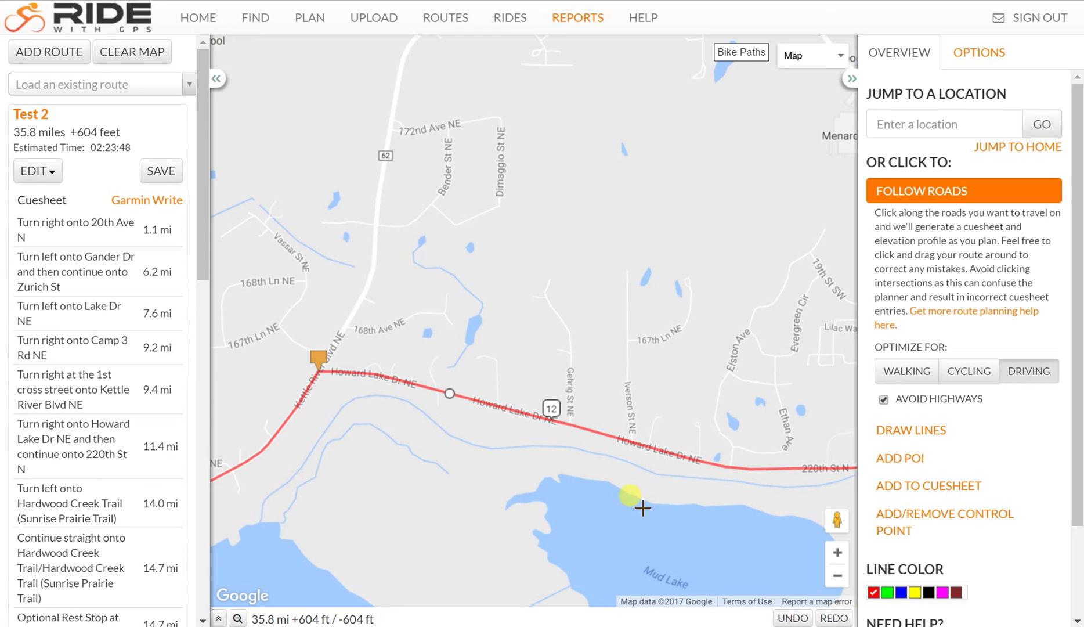
- Follow the route to Forest Lake and shorten the 14.0 mi cue's notes to "Turn left onto Hardwood Creek Trail"
drag(644, 508, 285, 416)
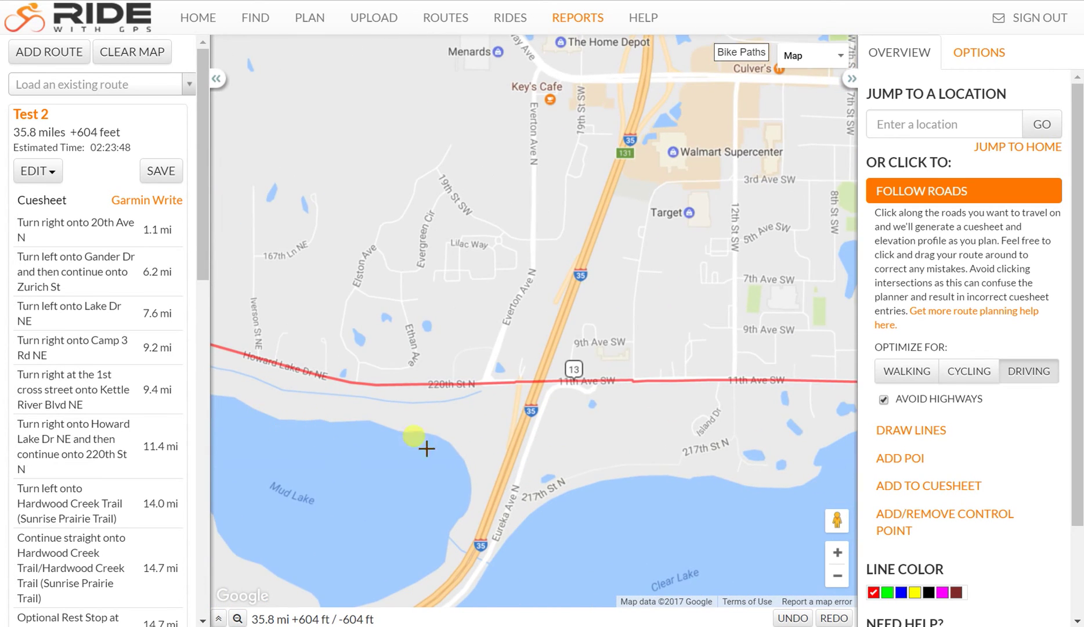
drag(689, 449, 235, 411)
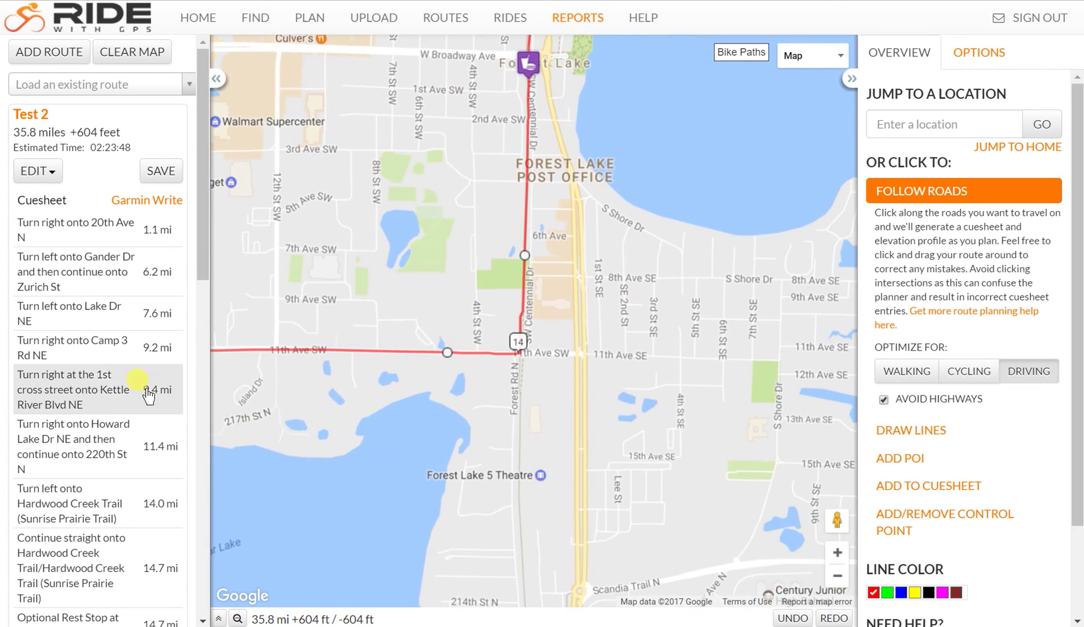
click(64, 429)
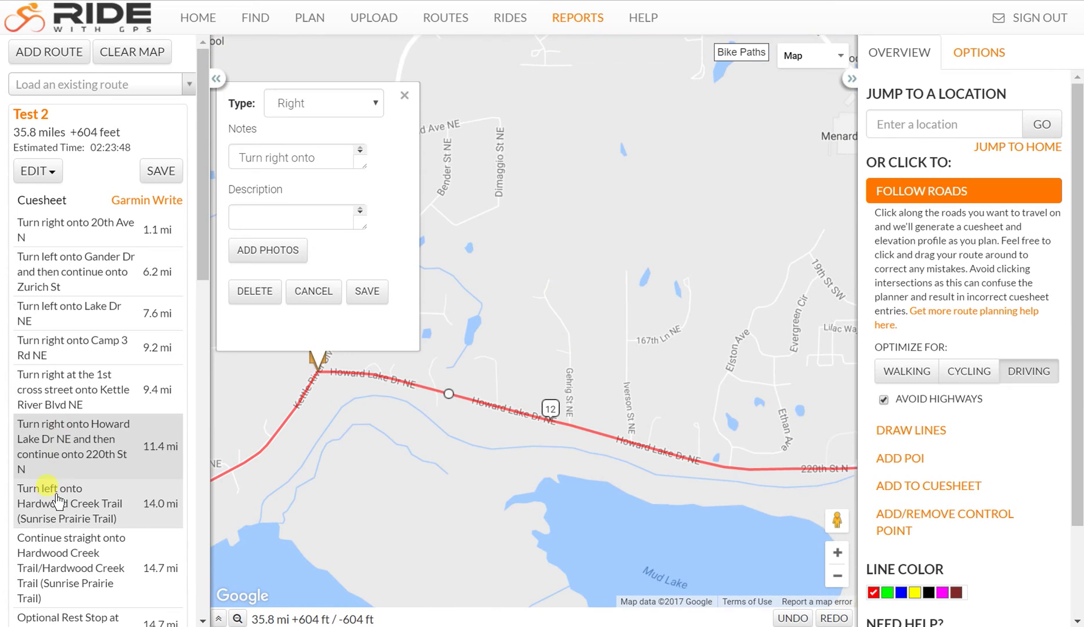
click(56, 506)
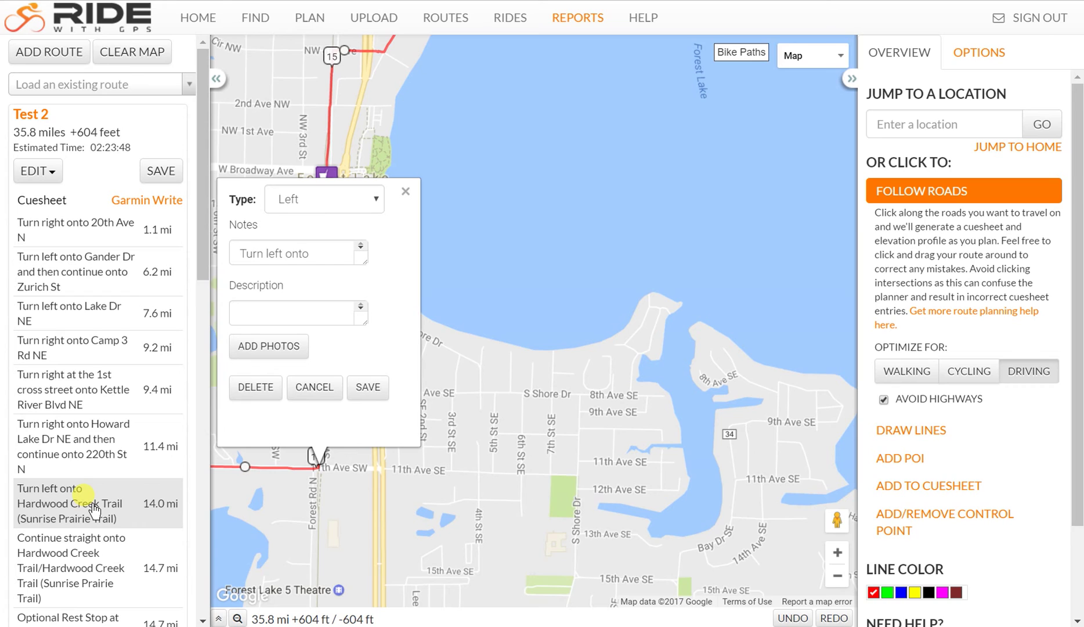
click(329, 254)
text(Hardwood Creek Trail (Sunrise Prairie)
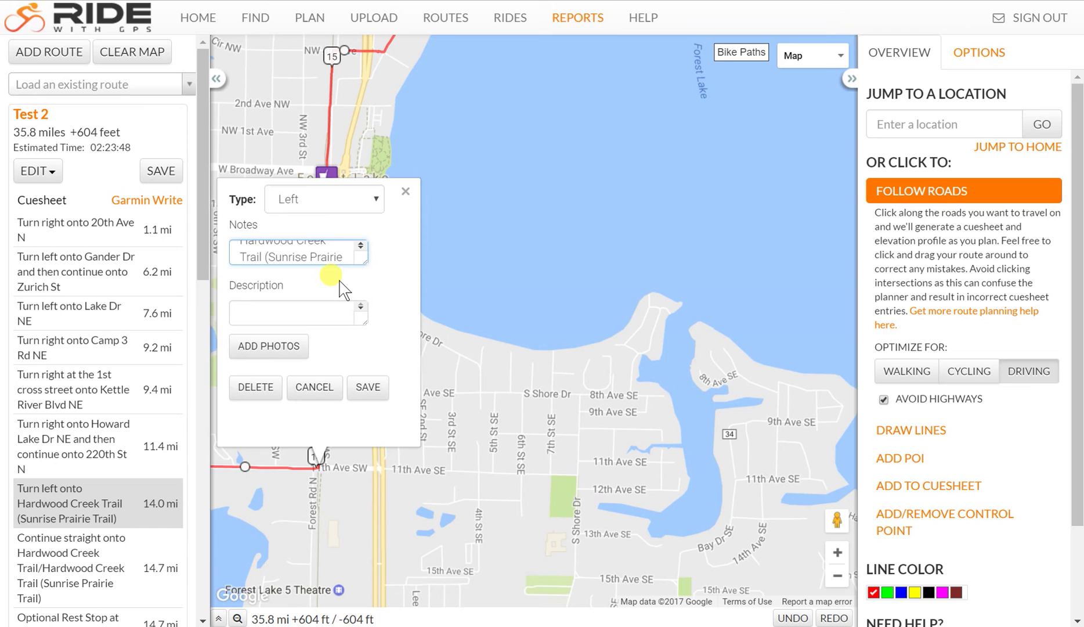
text( Trail))
key(ctrl+a)
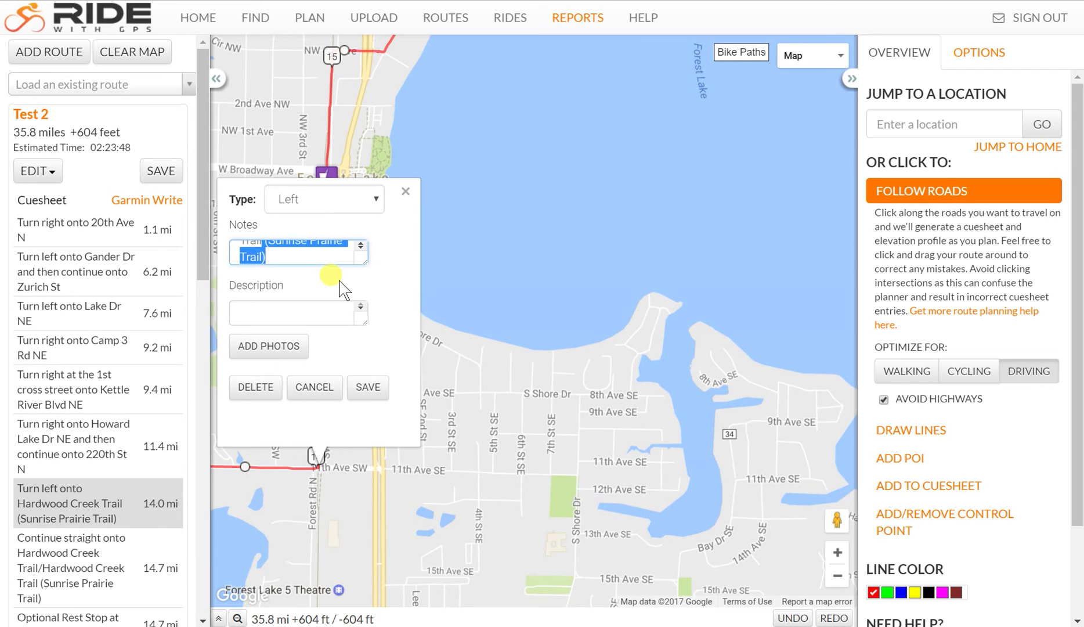
key(Right)
key(Return)
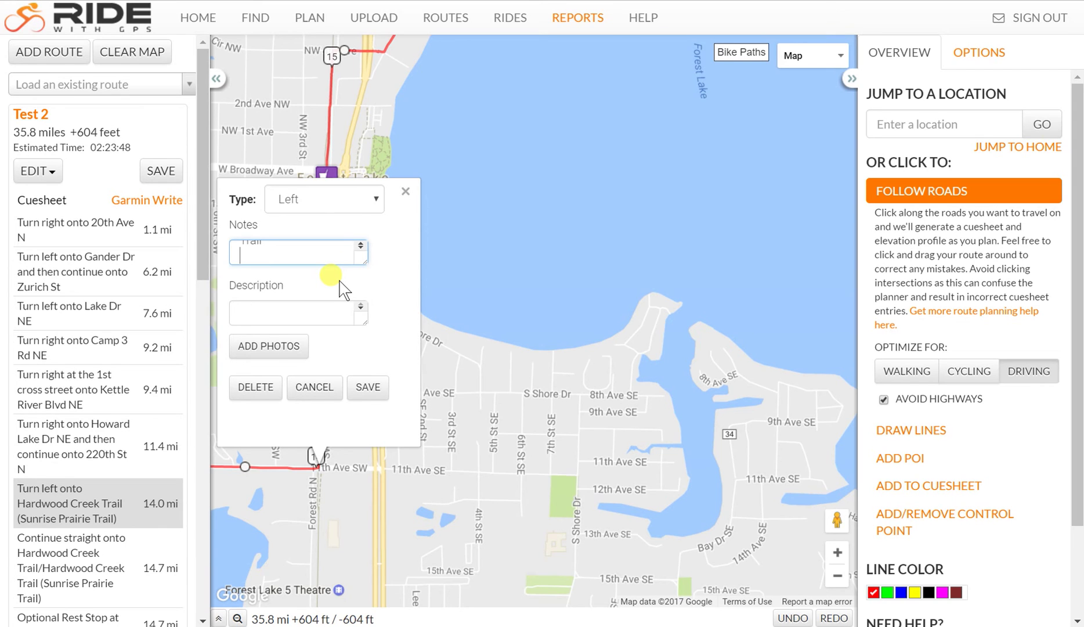
click(369, 387)
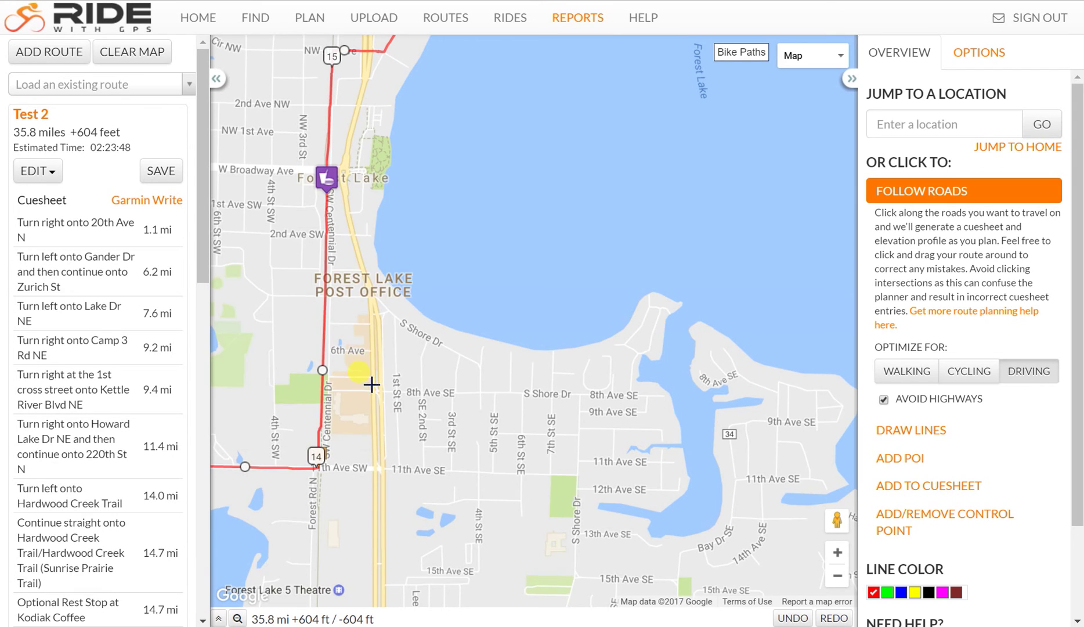
- Check the left turn onto Hardwood Creek Trail and delete the "Continue straight onto Hardwood Creek Trail/Hardwood Creek Trail (Sunrise Prairie Trail)" cue
mouse_move(317, 452)
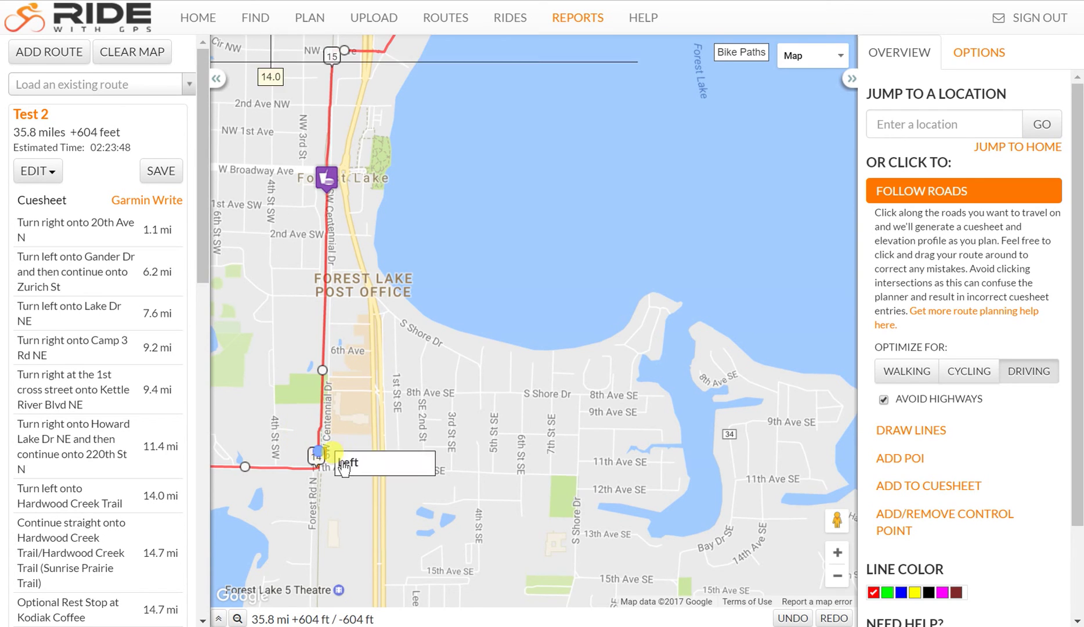
click(76, 500)
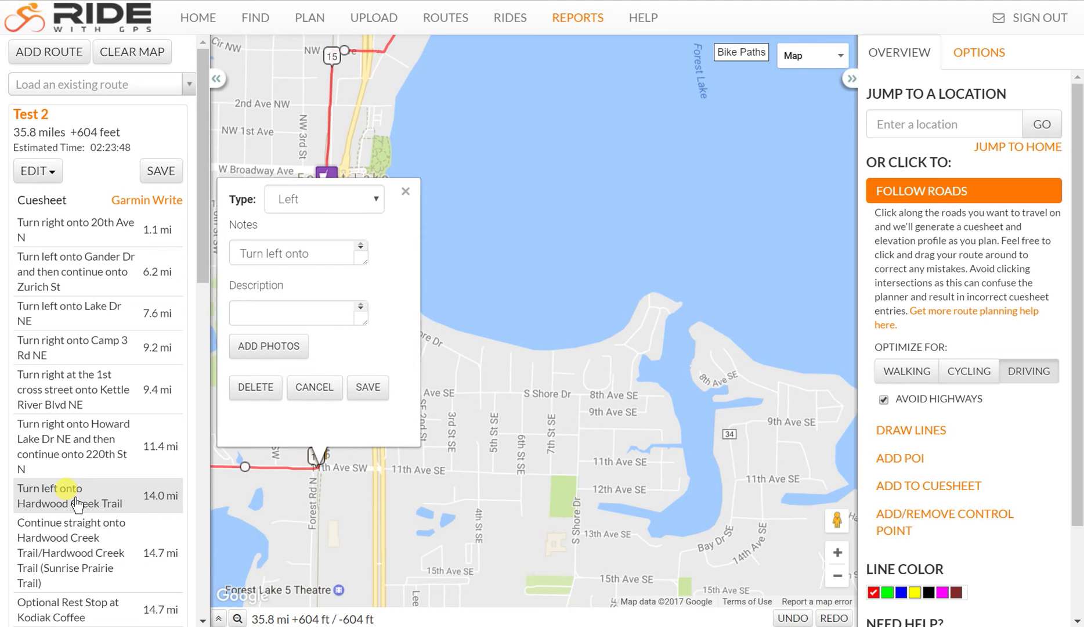
click(74, 533)
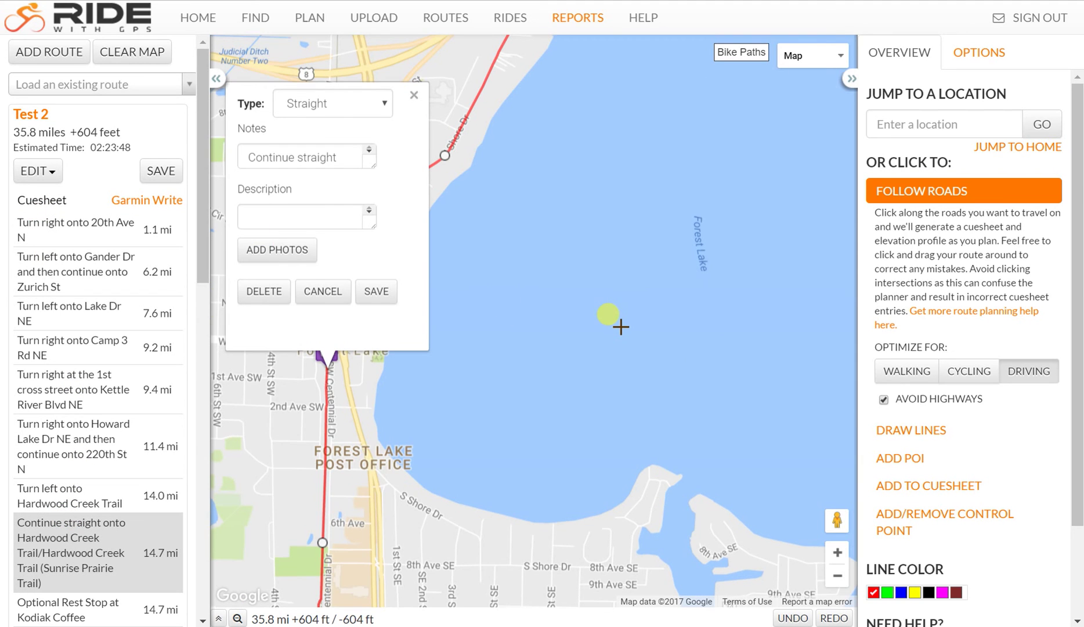
click(132, 532)
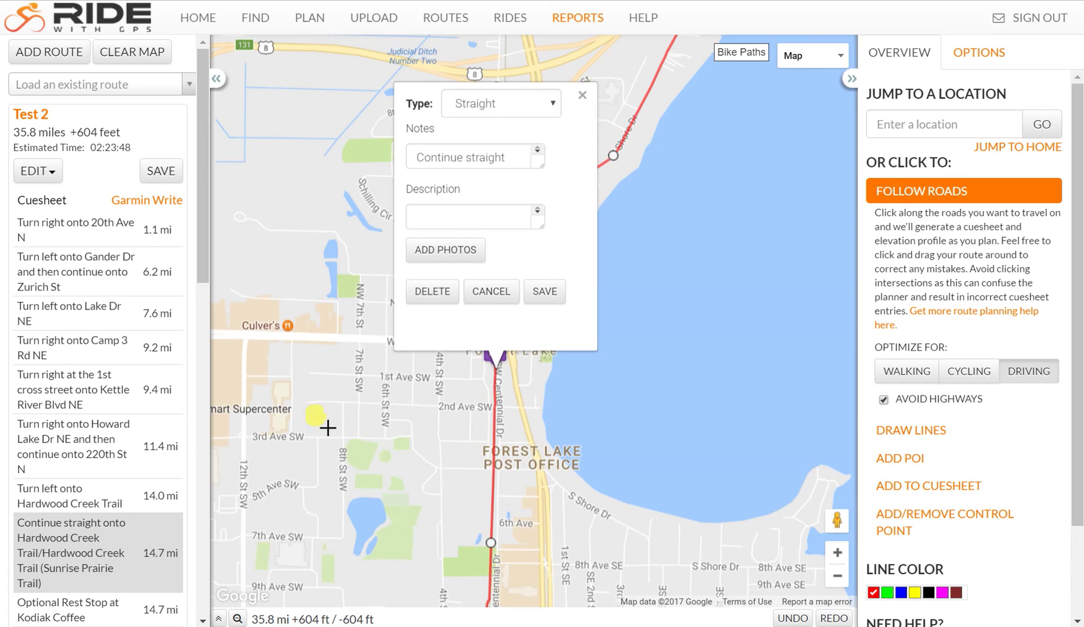
click(433, 291)
- Check the Kodiak Coffee rest stop cue and delete the "Take the pedestrian overpass ramp" cue
click(101, 537)
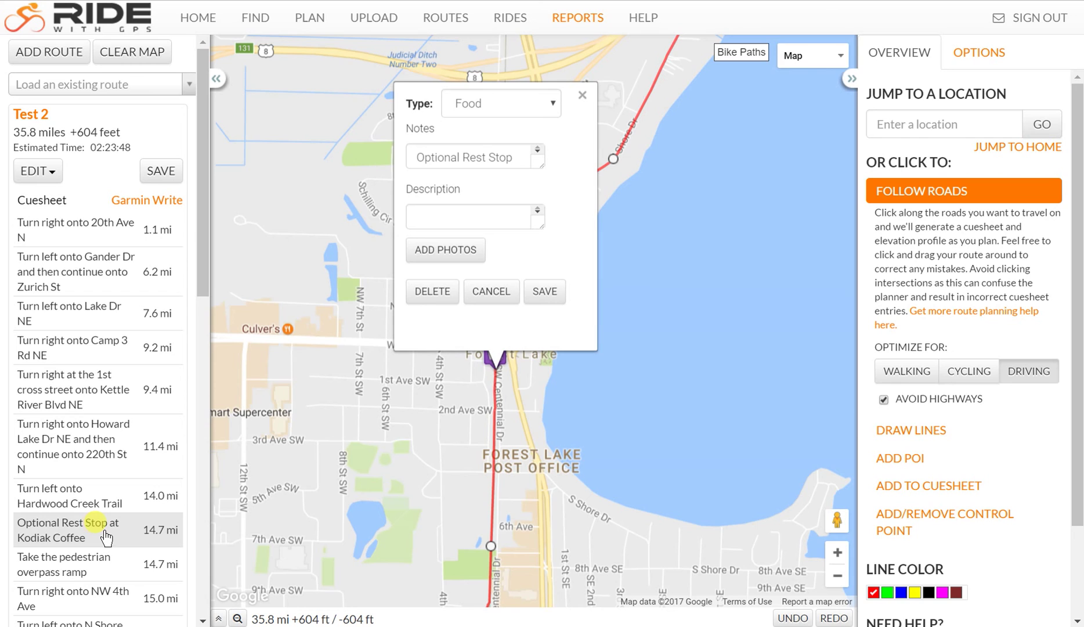
click(103, 568)
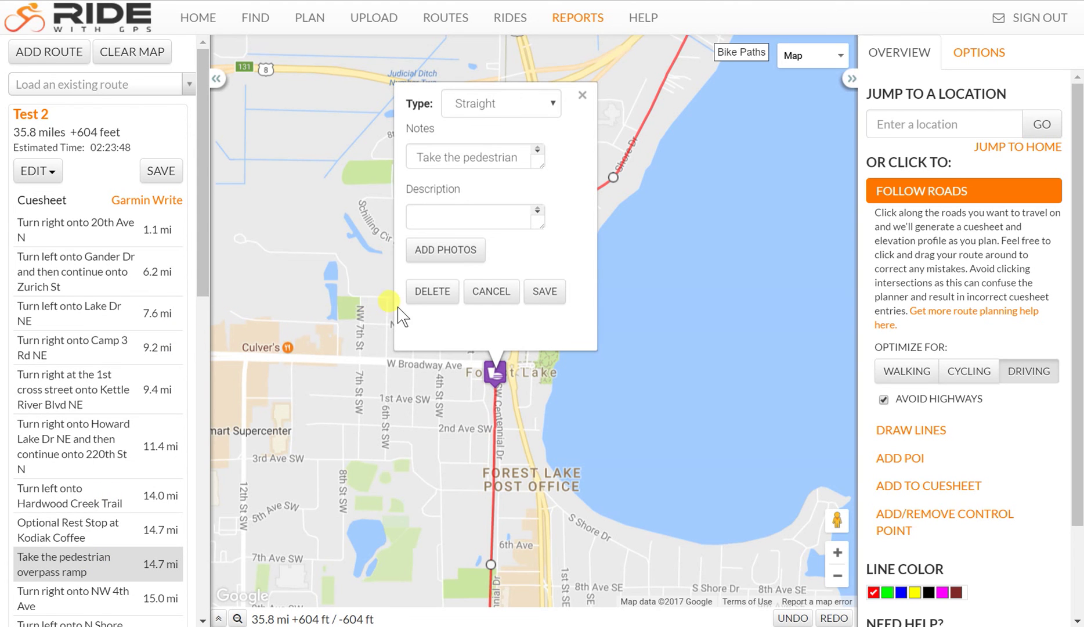
click(424, 295)
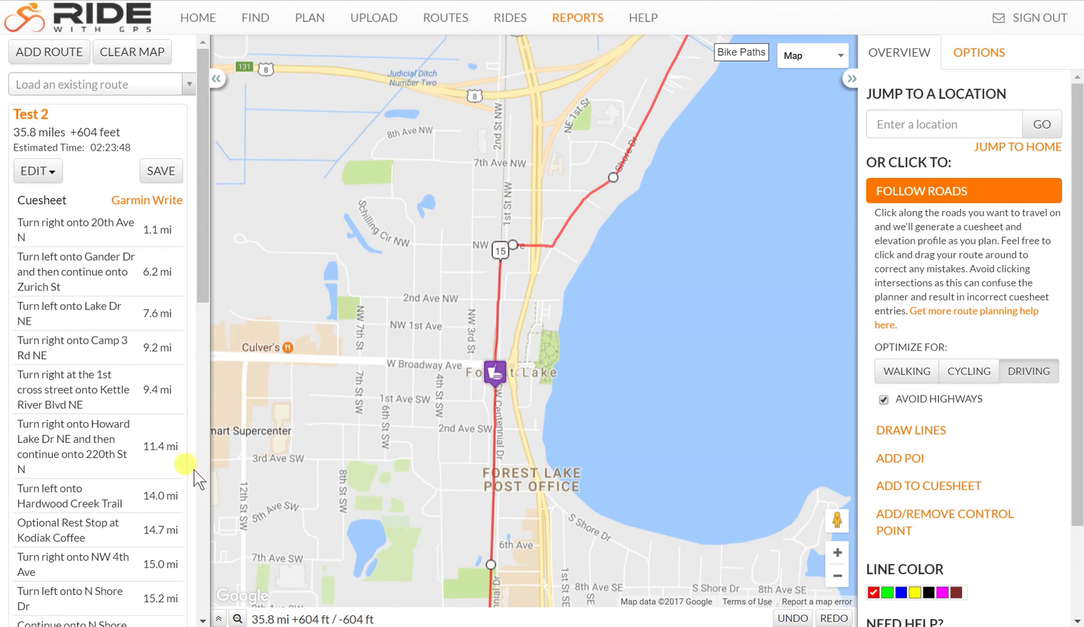
- Review the cues from NW 4th Ave to 235th St N and delete the "Continue onto N Shore Trail" cue
click(35, 563)
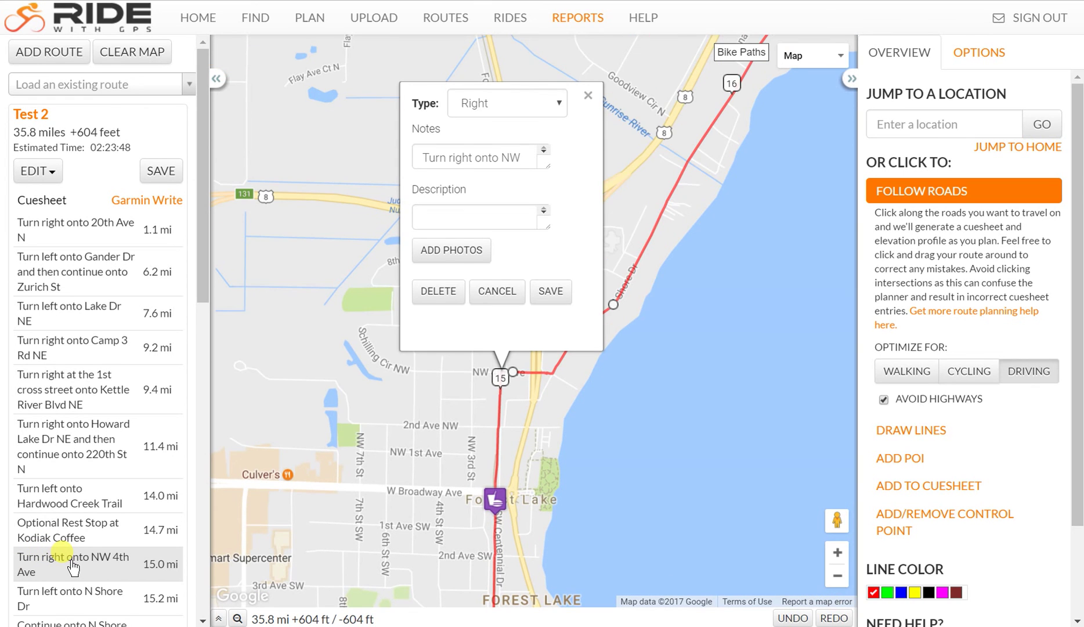
click(81, 601)
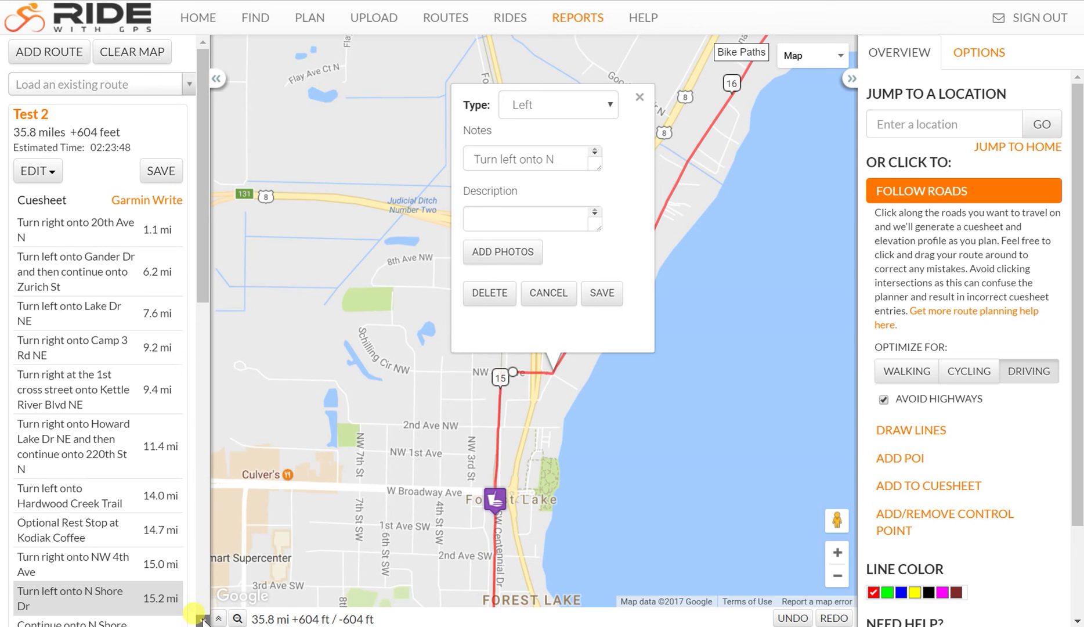
scroll(205, 621, down, 7)
click(80, 229)
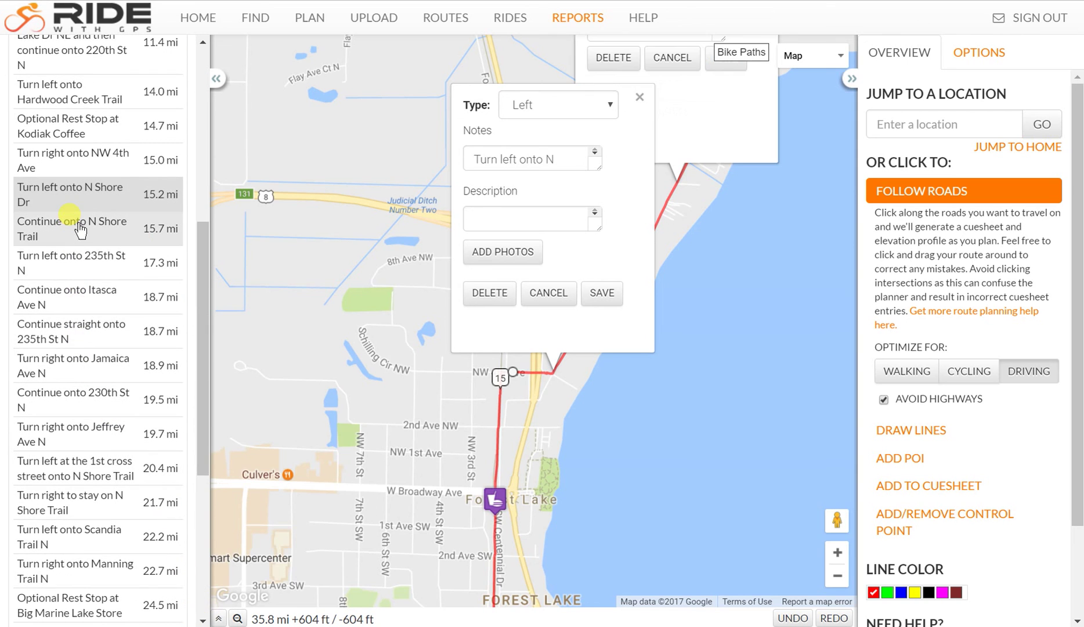
click(76, 264)
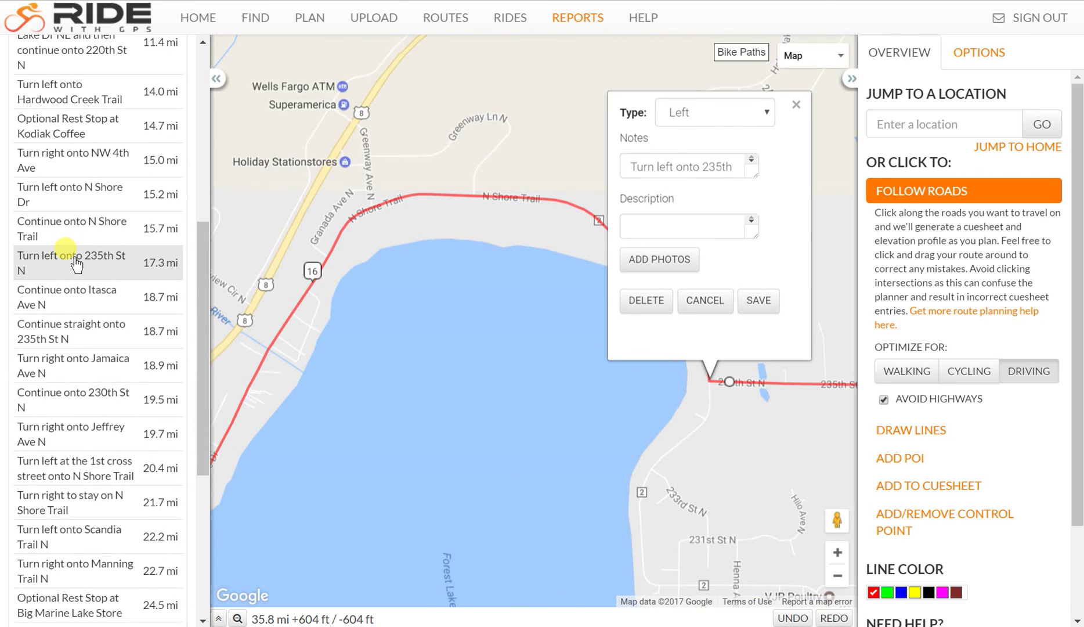
click(79, 228)
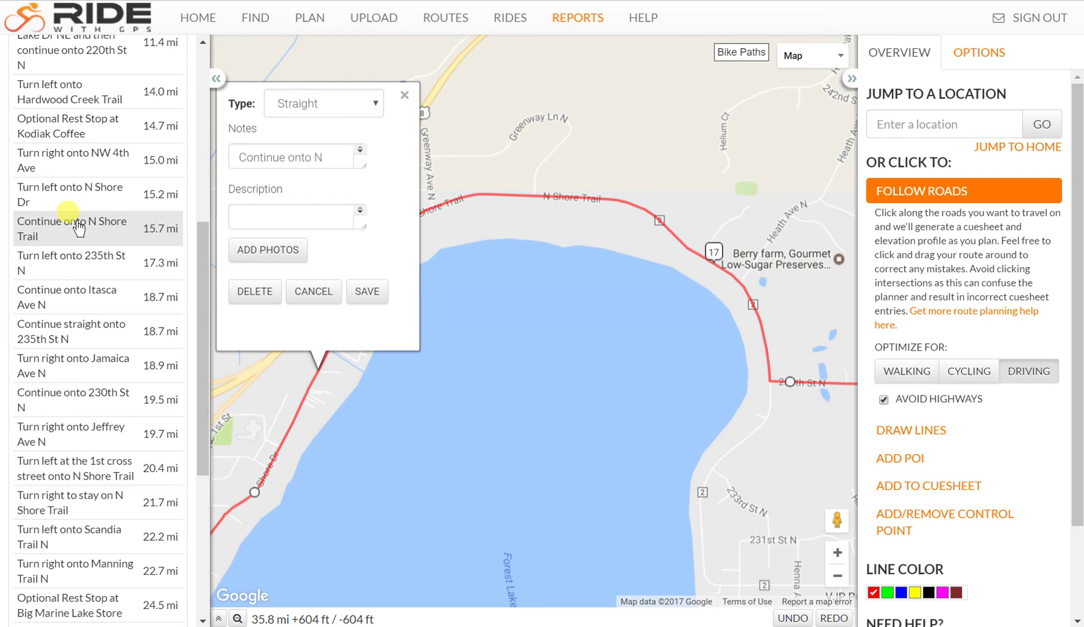
click(72, 191)
click(70, 235)
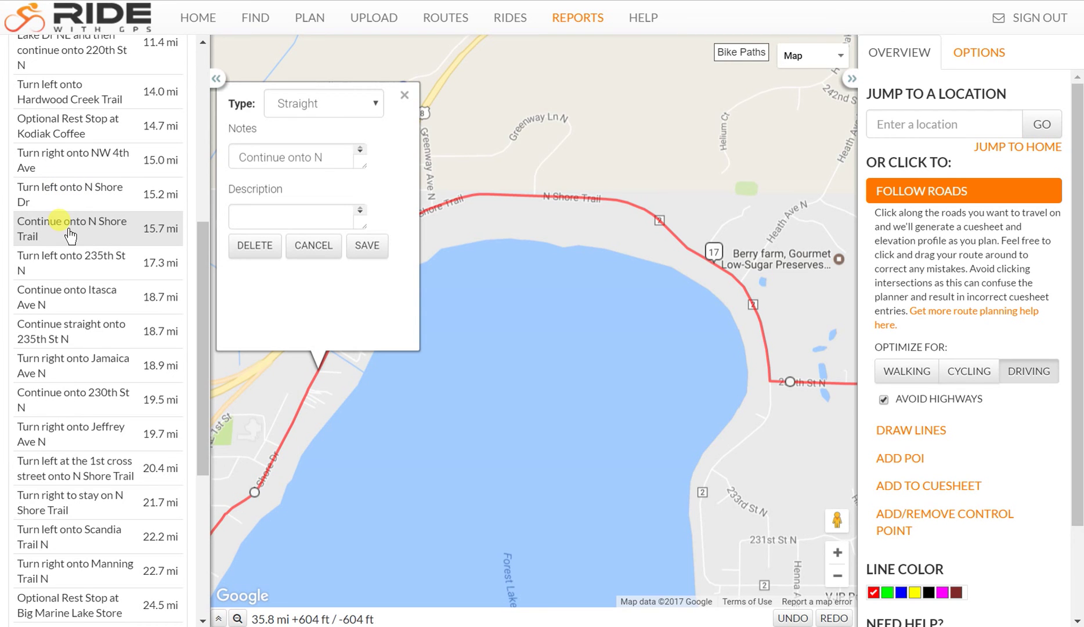
click(254, 293)
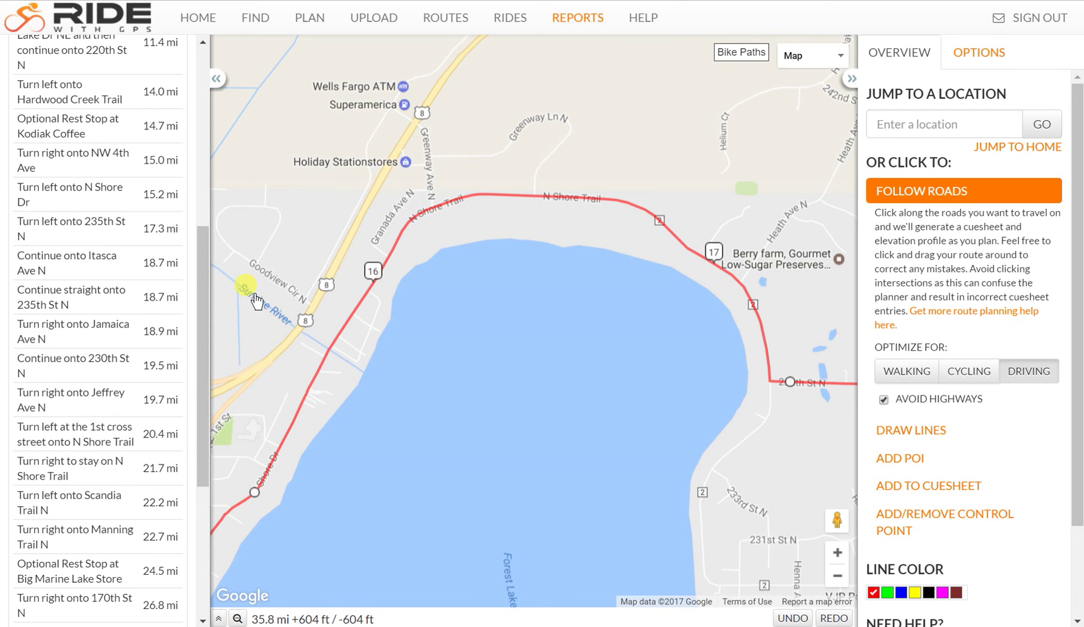
- Compare the 235th St N and Itasca Ave N cues with the map and undo the stray route extension toward 242nd St
click(96, 223)
click(93, 253)
click(94, 226)
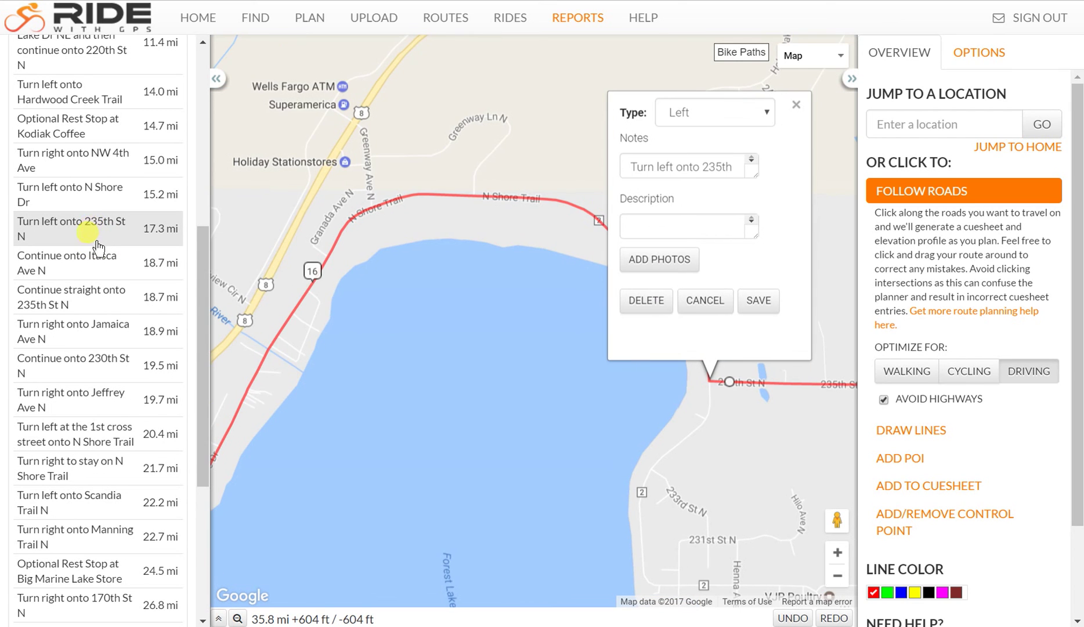
click(86, 254)
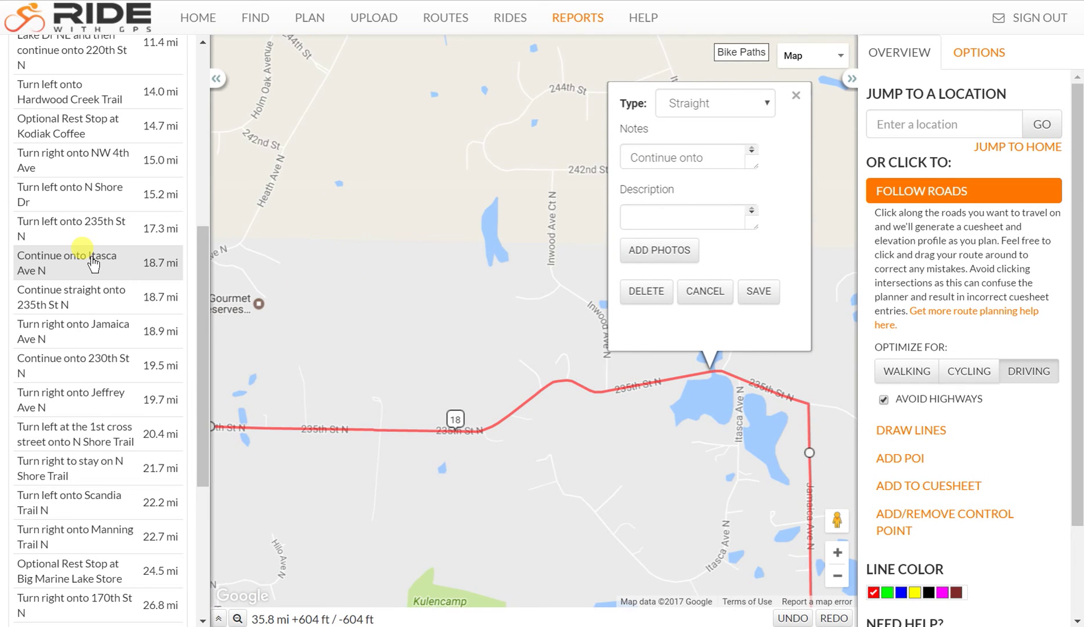
click(88, 299)
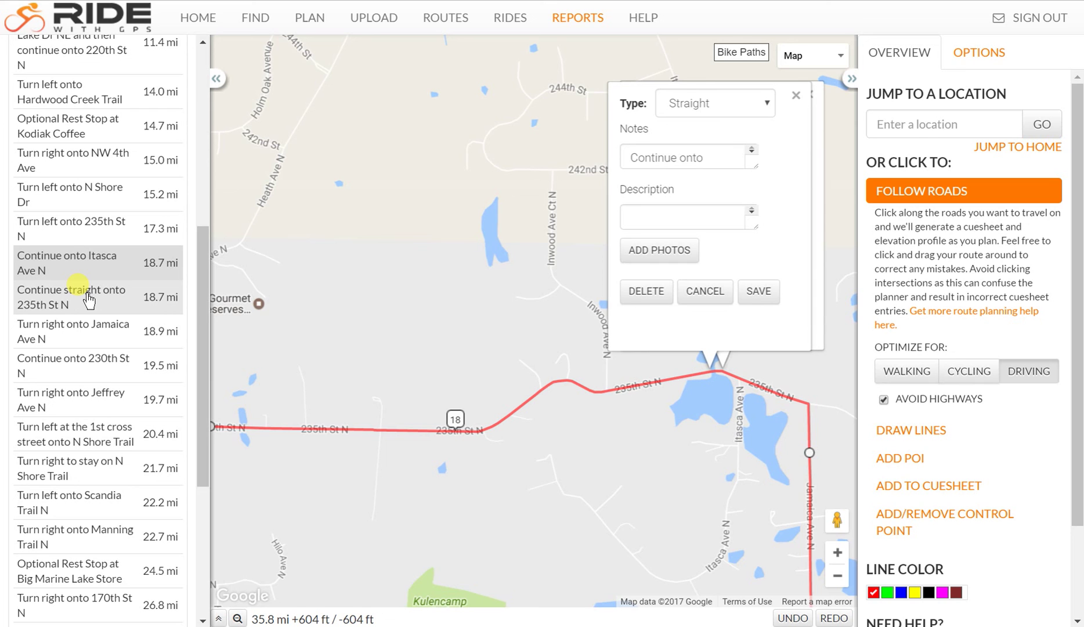
click(463, 239)
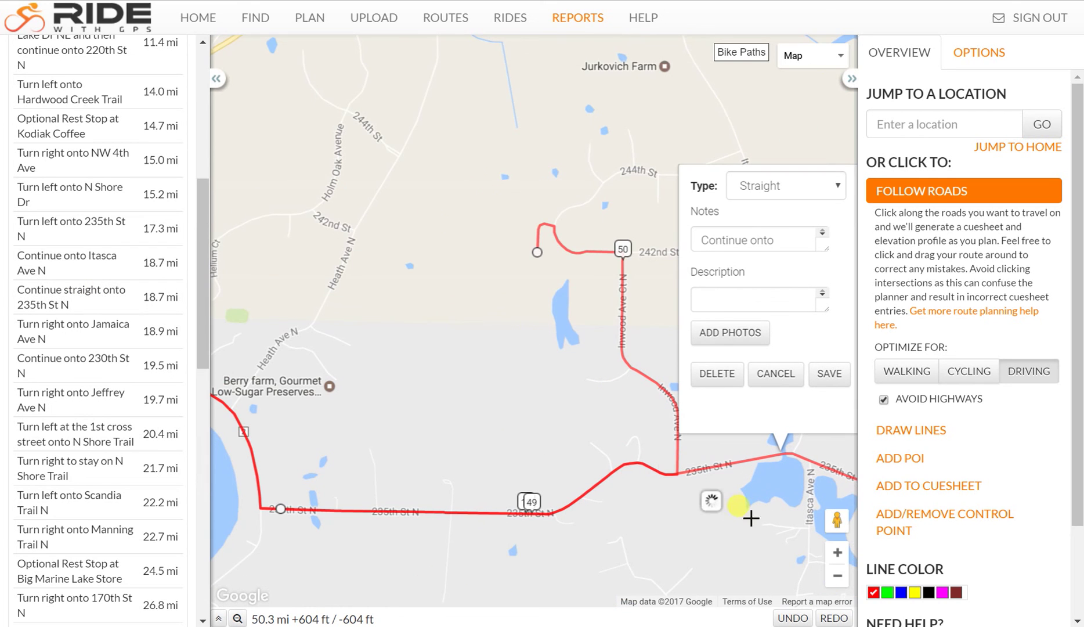
click(782, 618)
- Examine the 235th St N and Itasca Ave N junction up close against the two cues at 18.7 mi
drag(786, 447, 479, 456)
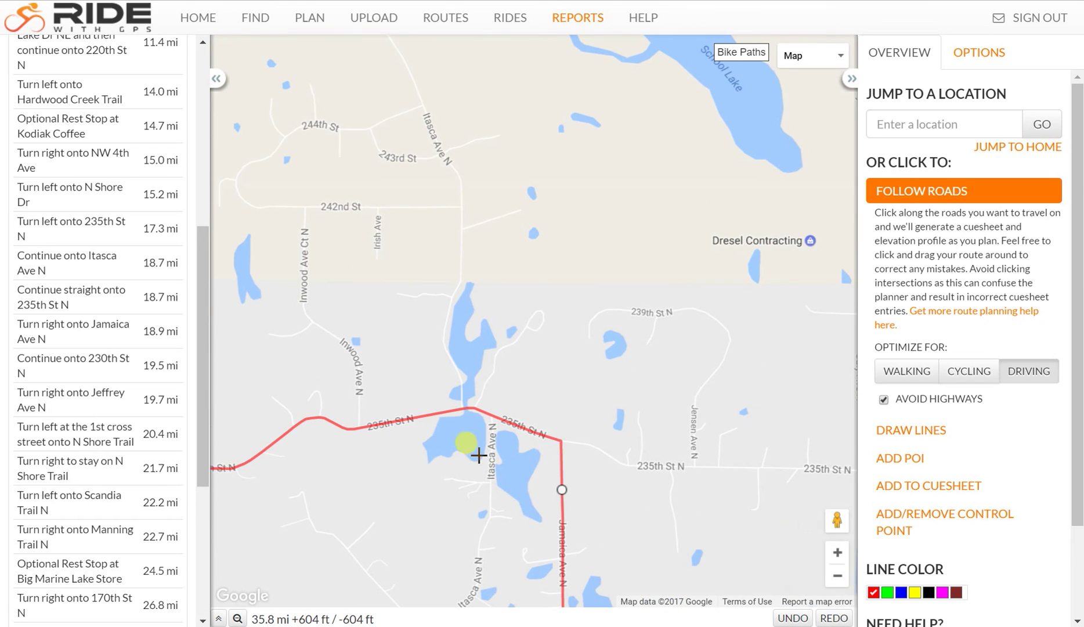
click(835, 556)
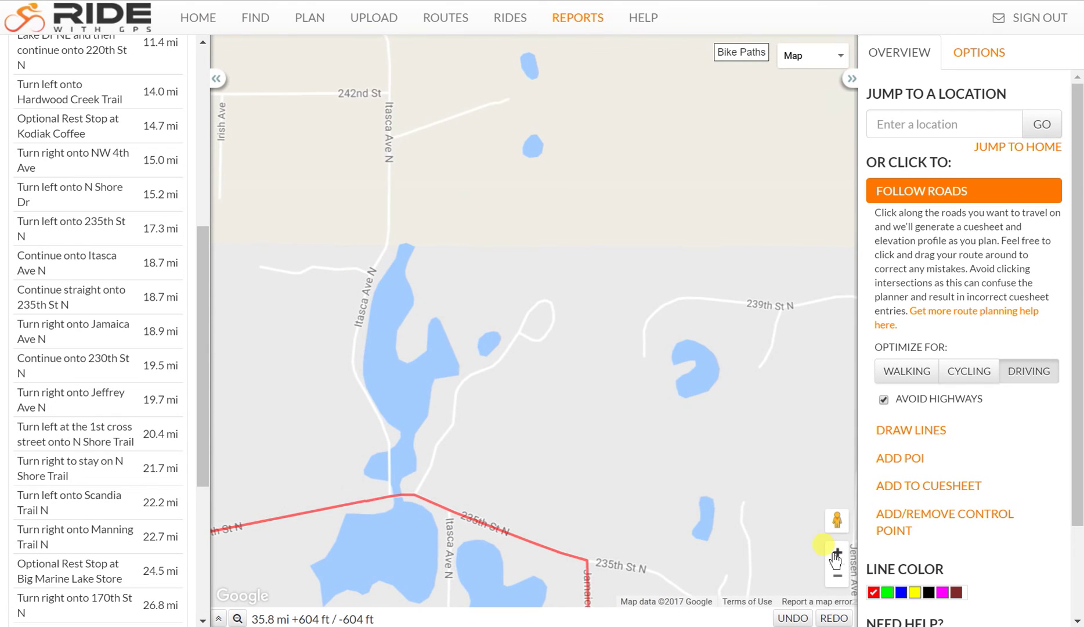
scroll(568, 435, up, 1)
drag(568, 435, 732, 86)
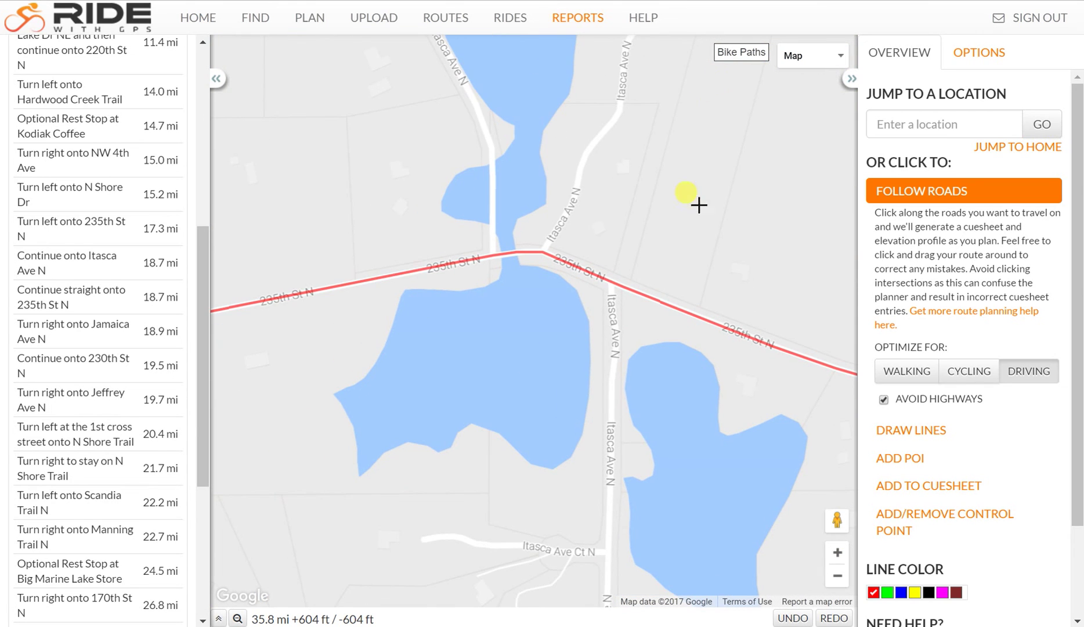
click(61, 290)
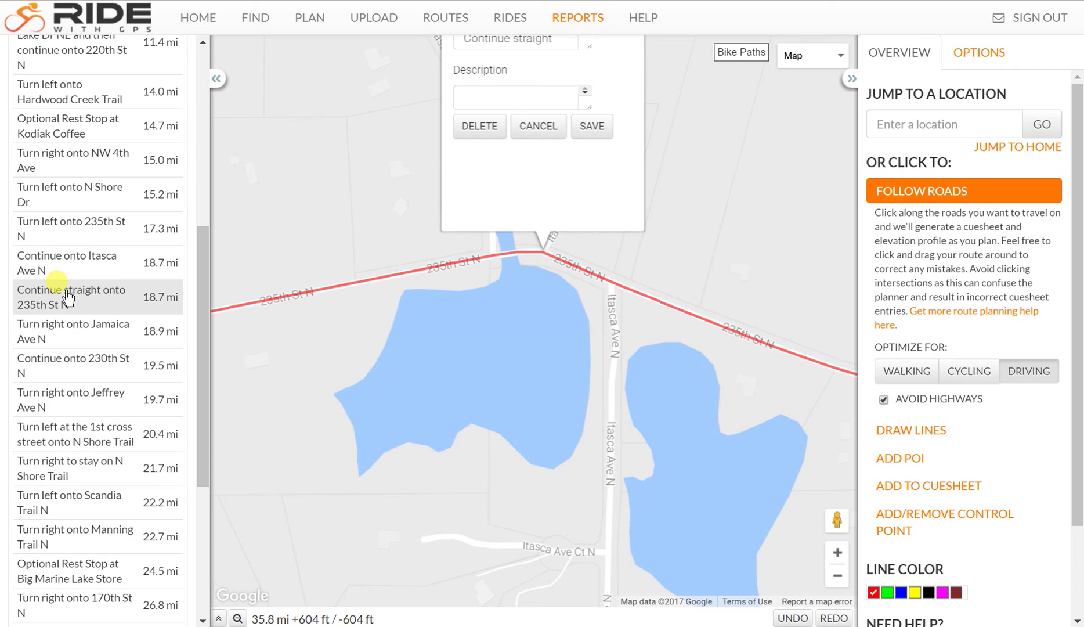
click(67, 261)
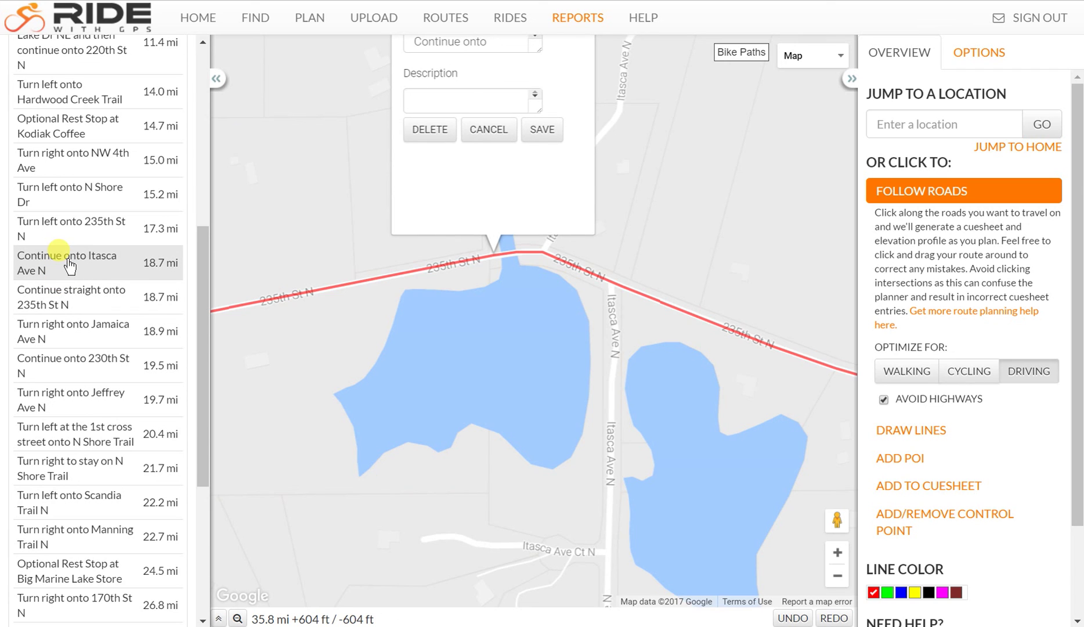
click(77, 231)
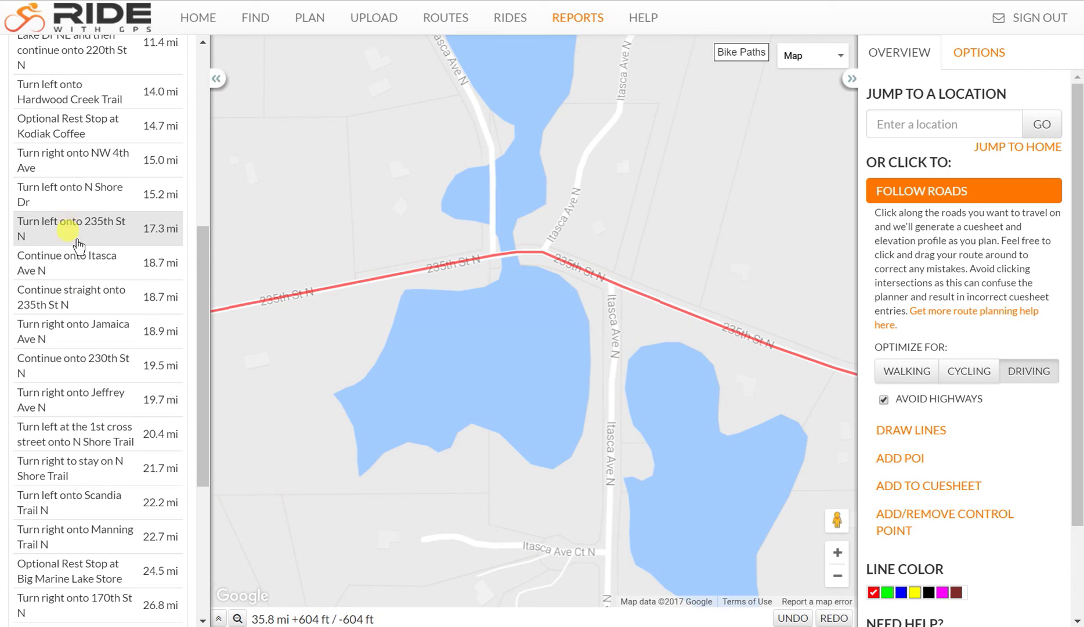
click(77, 264)
click(77, 297)
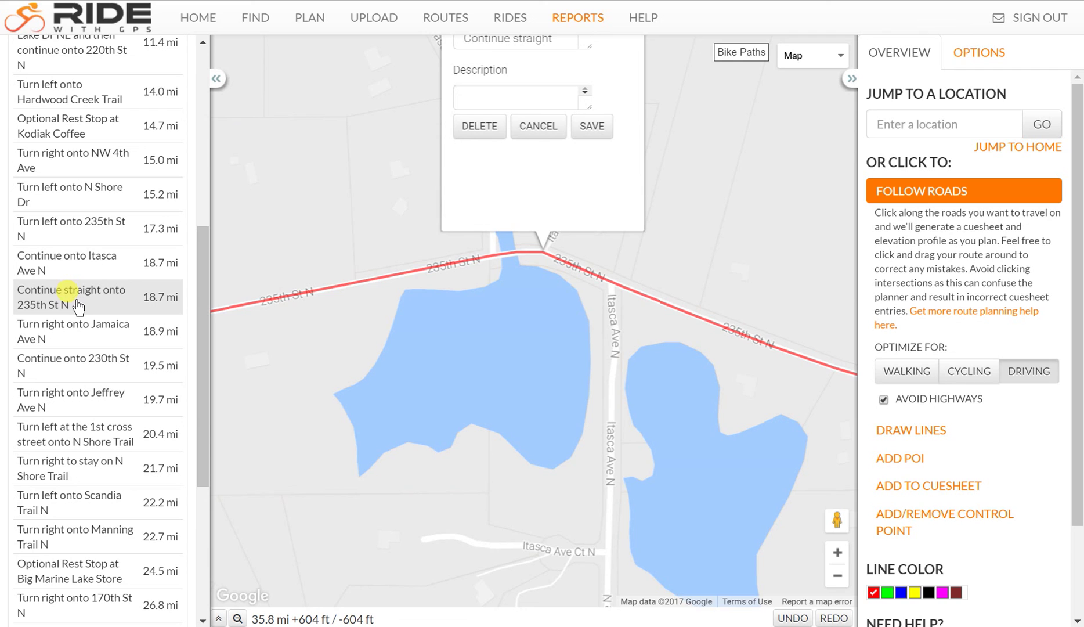
- Delete the "Continue onto Itasca Ave N" cue and open the "Continue straight onto 235th St N" cue
click(92, 267)
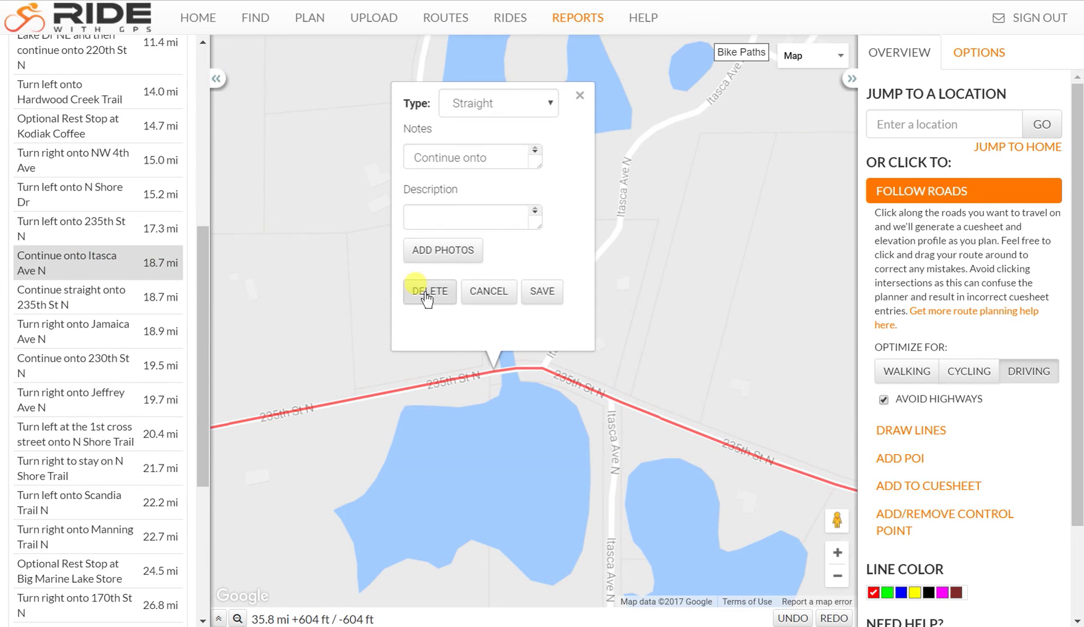
click(427, 291)
click(68, 267)
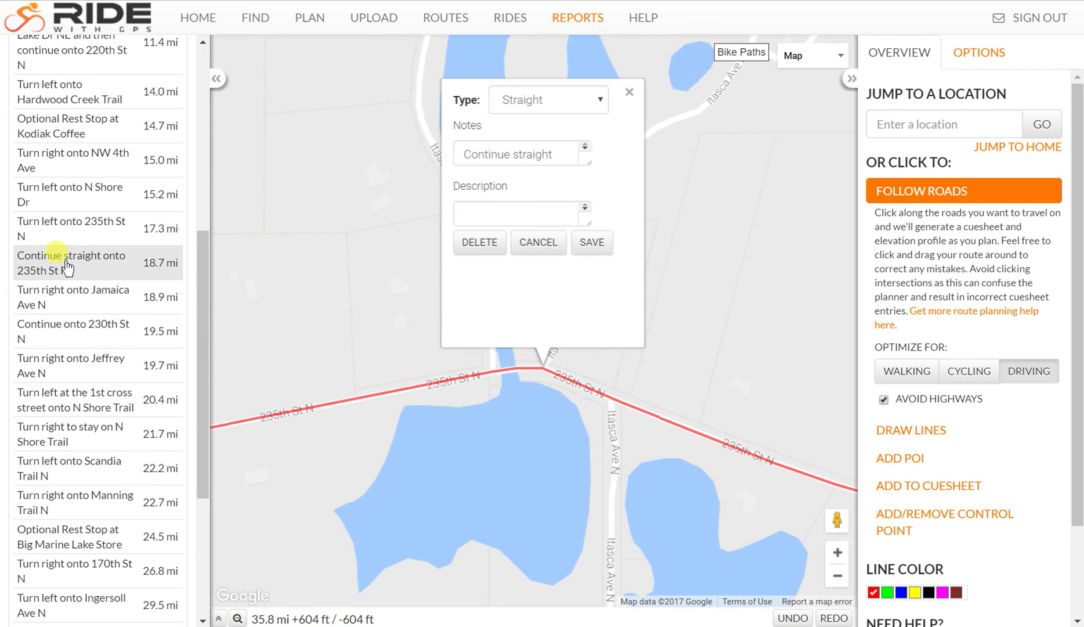
- Delete the "Continue straight onto 235th St N" cue and check the cues from Jamaica Ave N to the first N Shore Trail turn
click(476, 290)
click(91, 271)
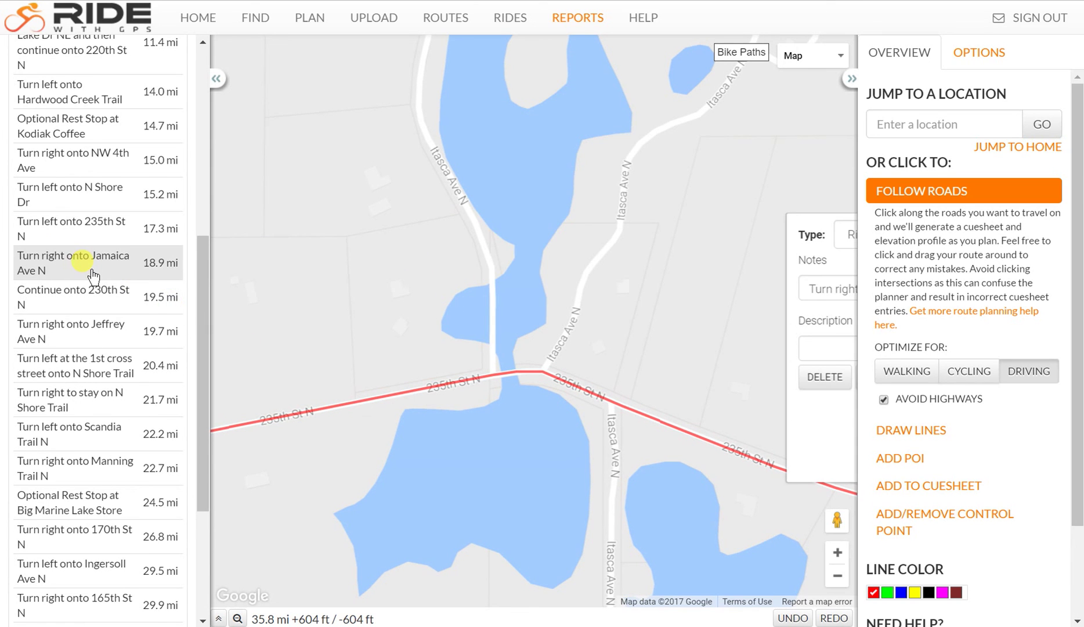
click(91, 295)
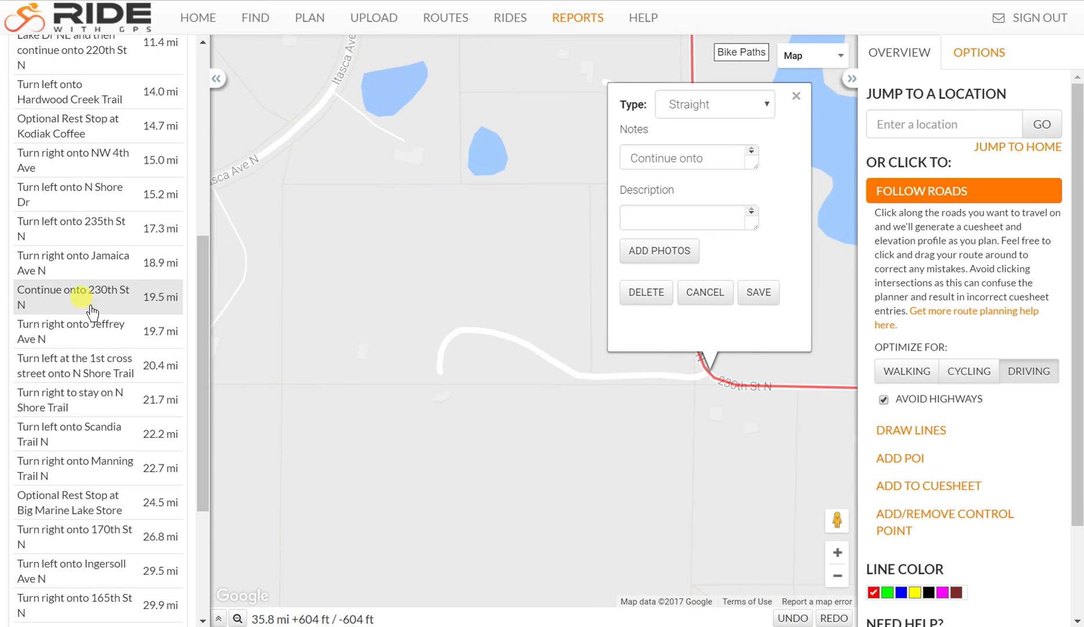
click(92, 335)
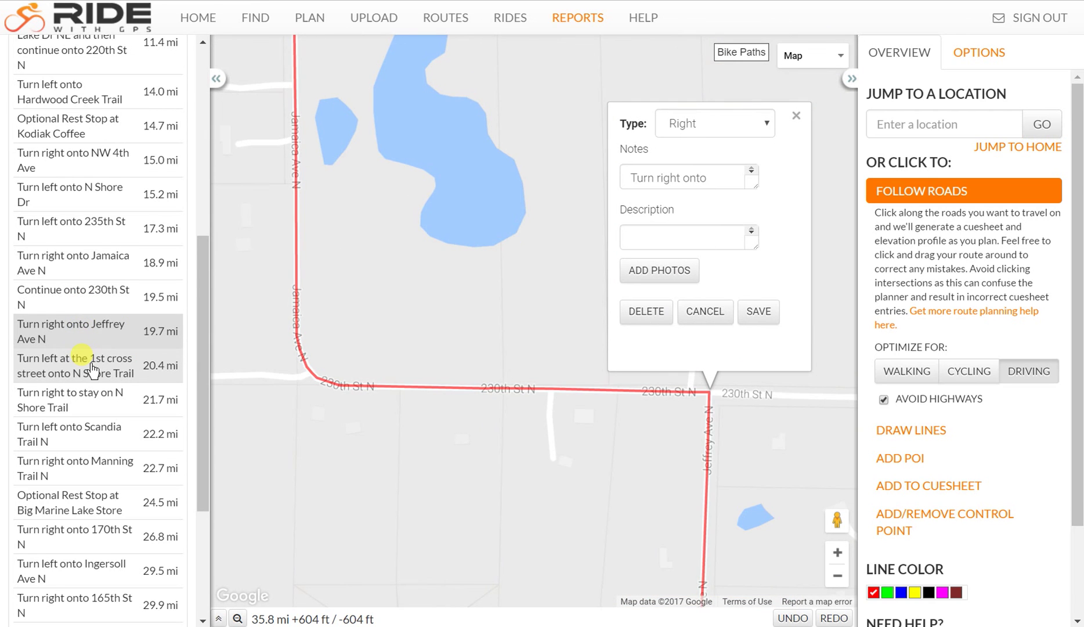
click(91, 366)
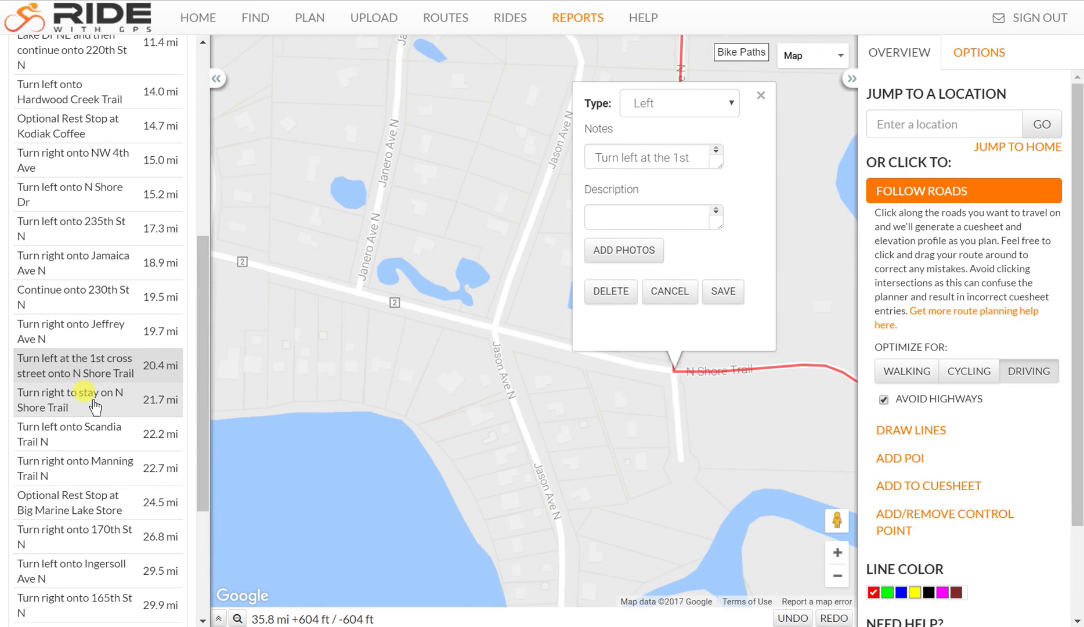
- Review the cues from "Turn right to stay on N Shore Trail" to "Turn right onto 165th St N" against the mapped route
click(95, 406)
click(80, 435)
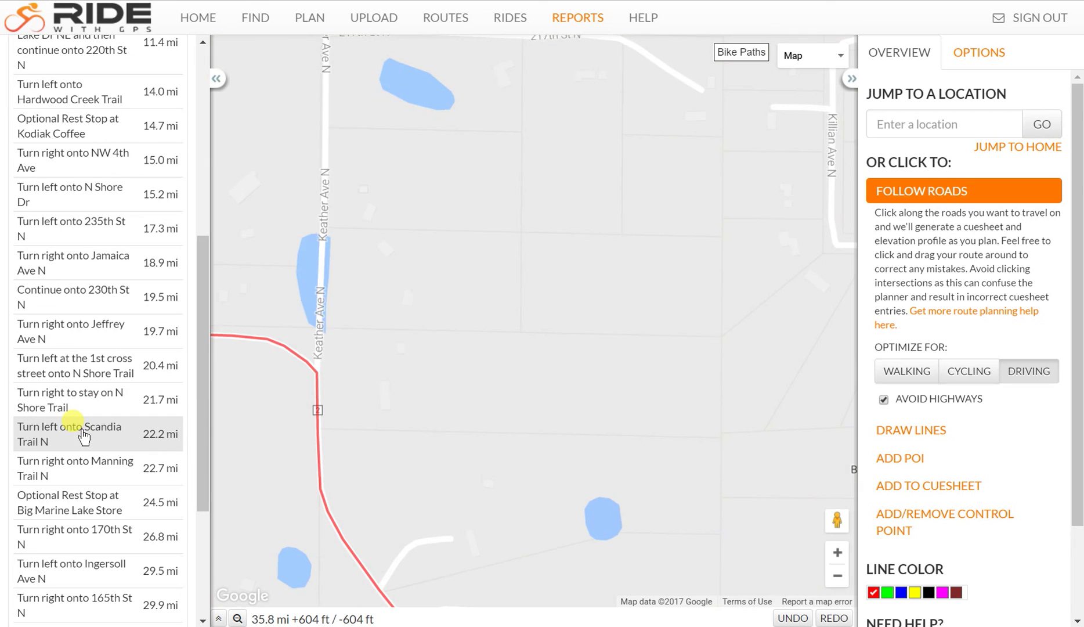
click(83, 464)
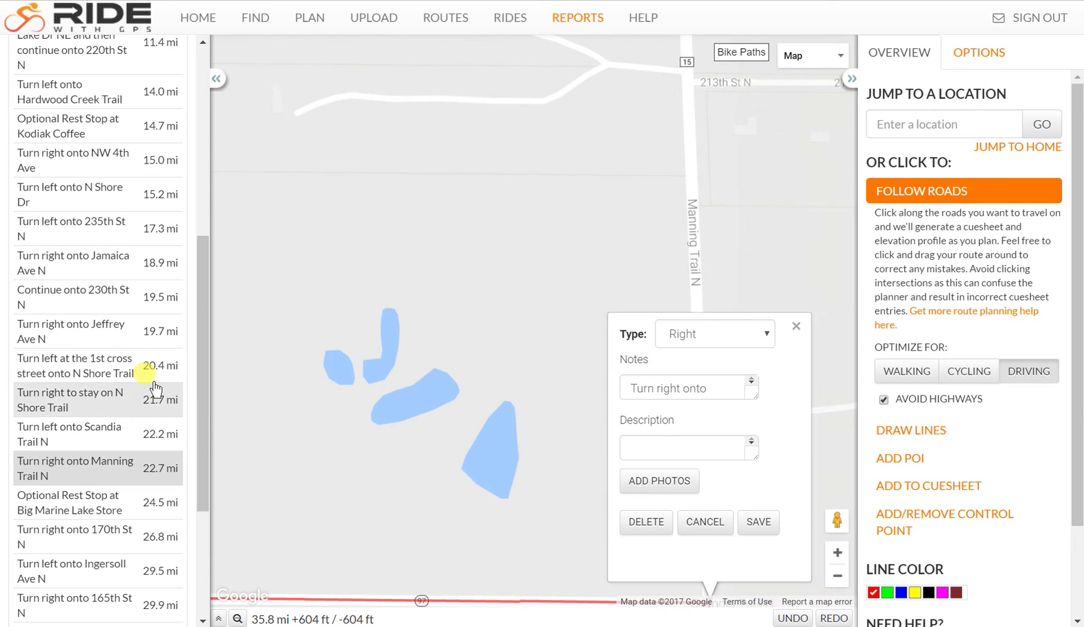
drag(359, 475, 382, 237)
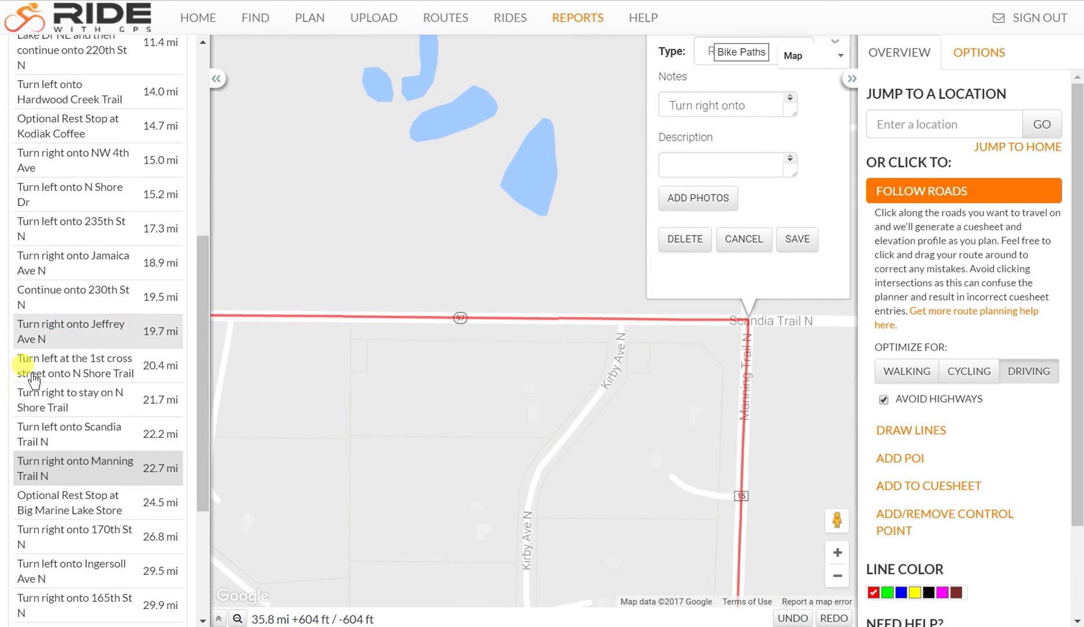
click(49, 509)
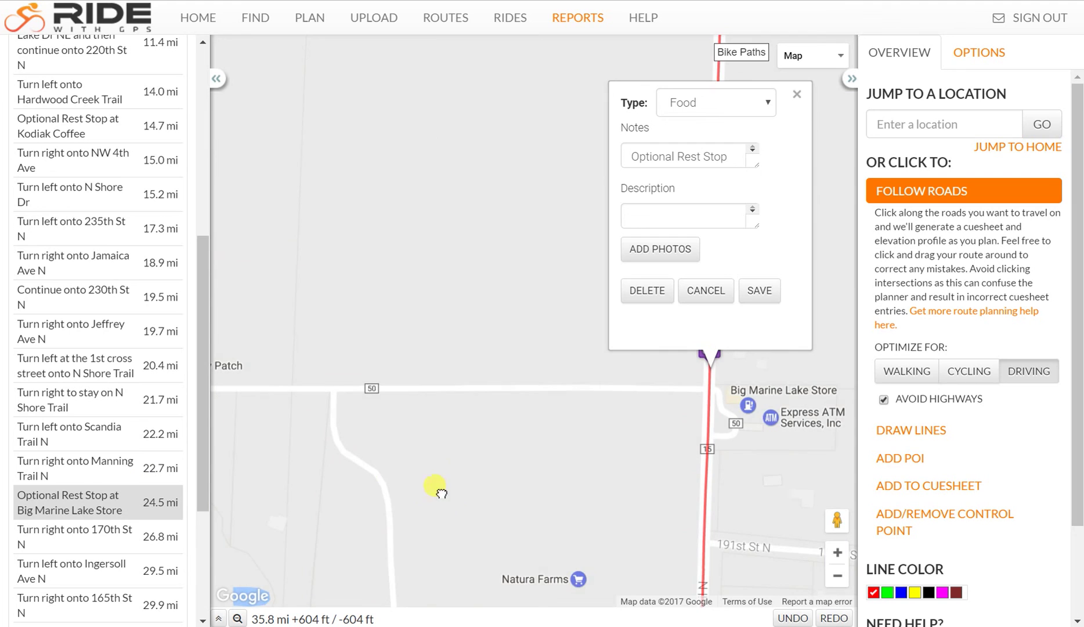
drag(436, 495, 464, 261)
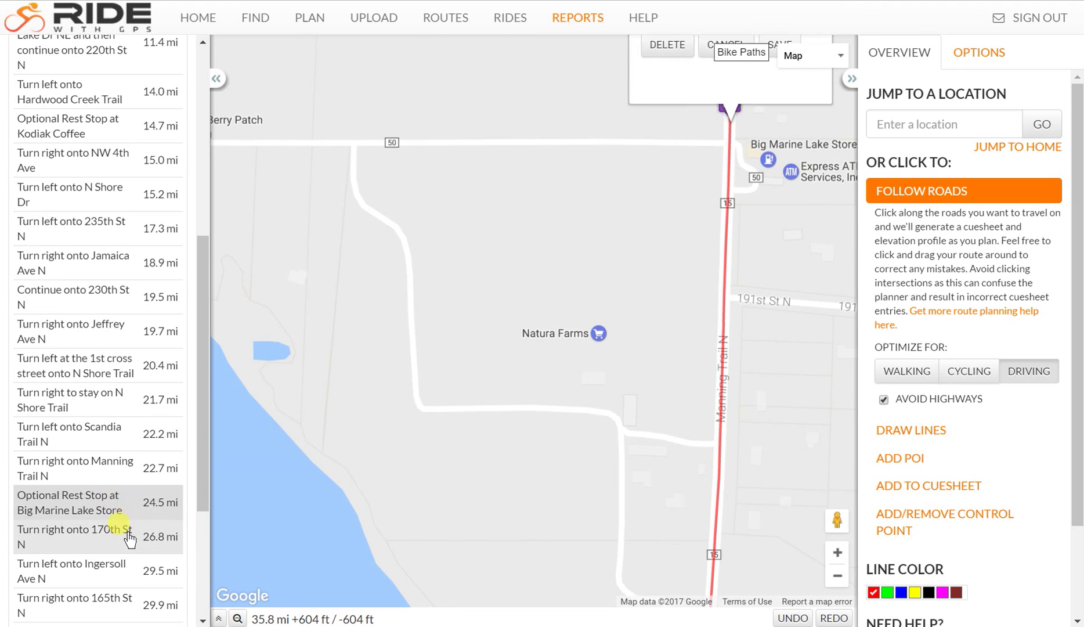
click(91, 539)
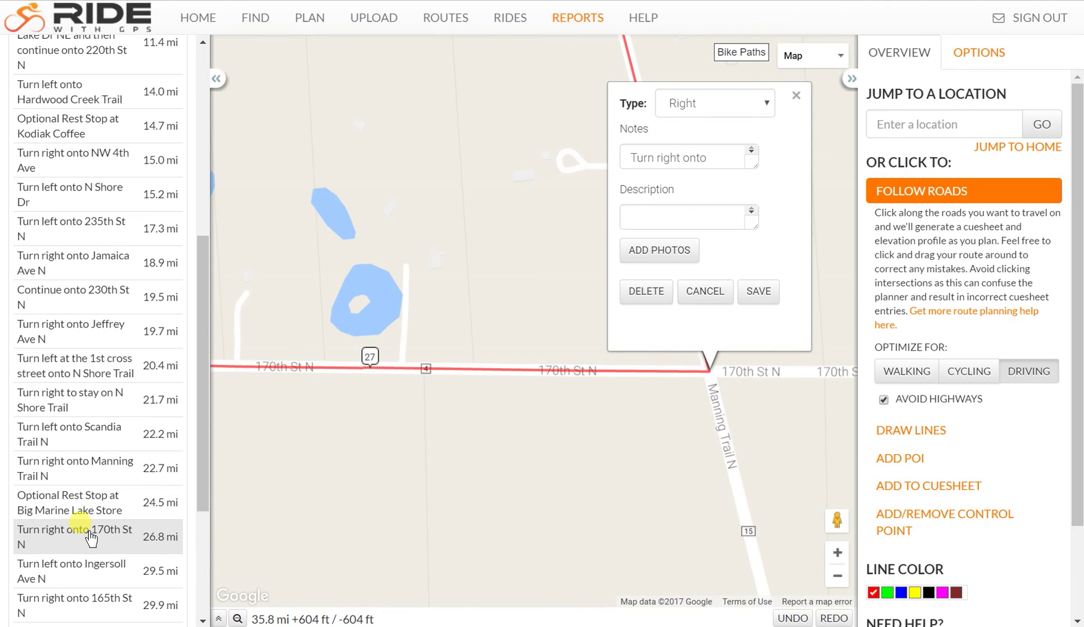
click(87, 570)
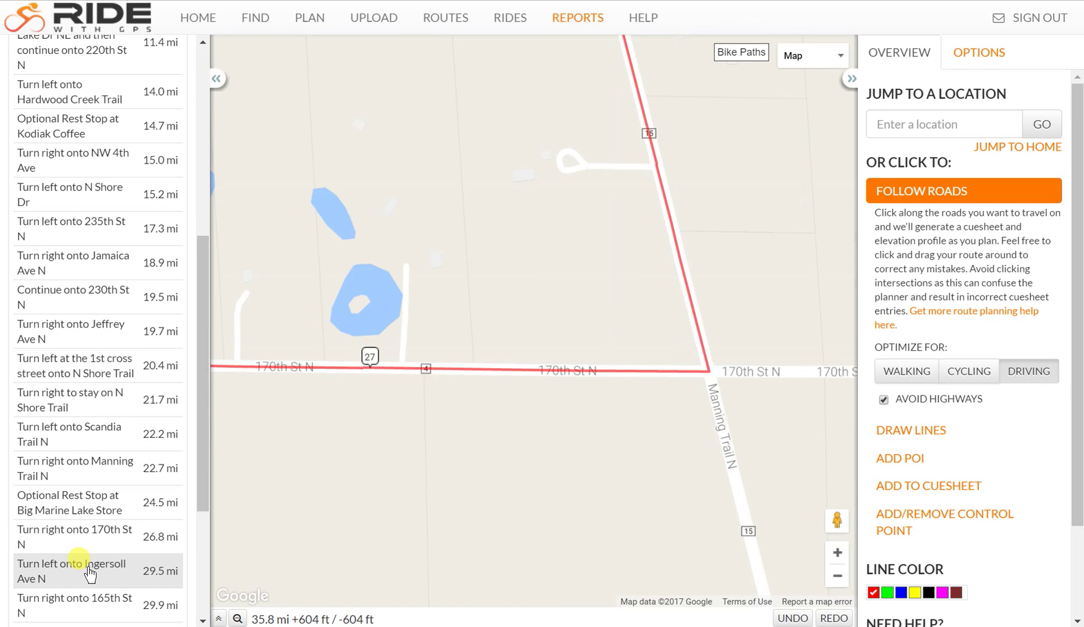
drag(200, 499, 198, 567)
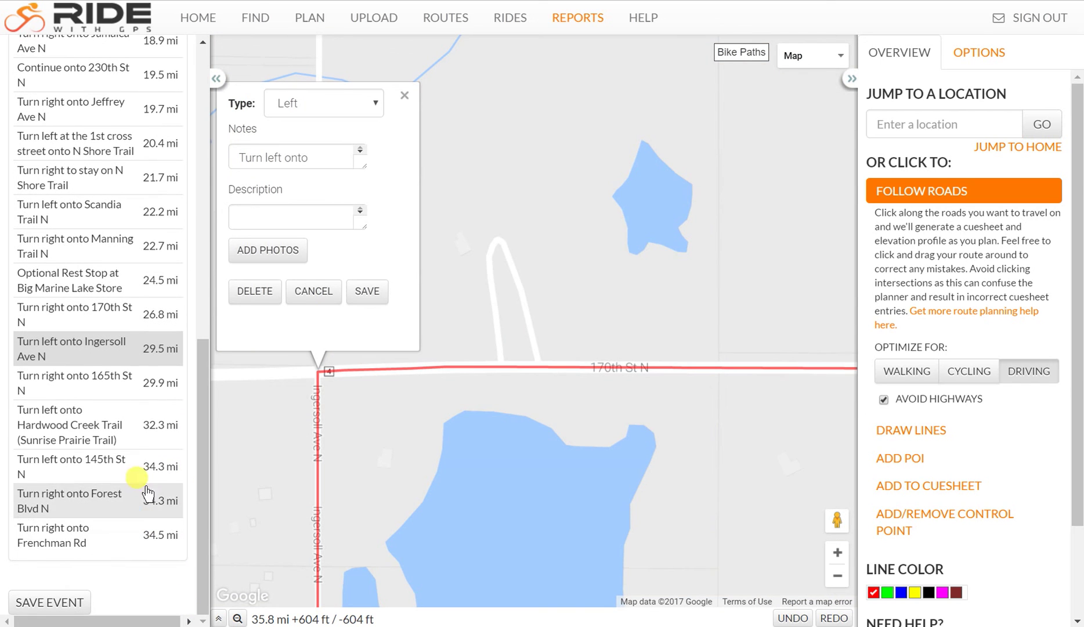
click(100, 389)
- Remove "(Sunrise Prairie Trail)" from the notes of the Hardwood Creek Trail cue at 32.3 mi and save the cue
click(92, 422)
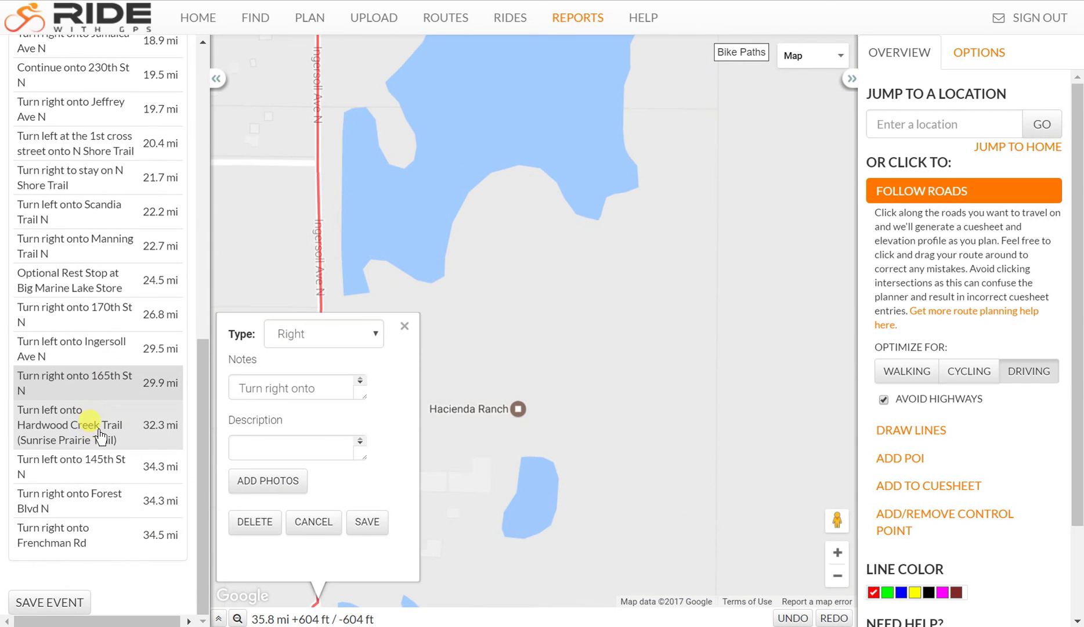
click(335, 386)
text(Hardwood Creek Trail (Sunrise Prairie Trail))
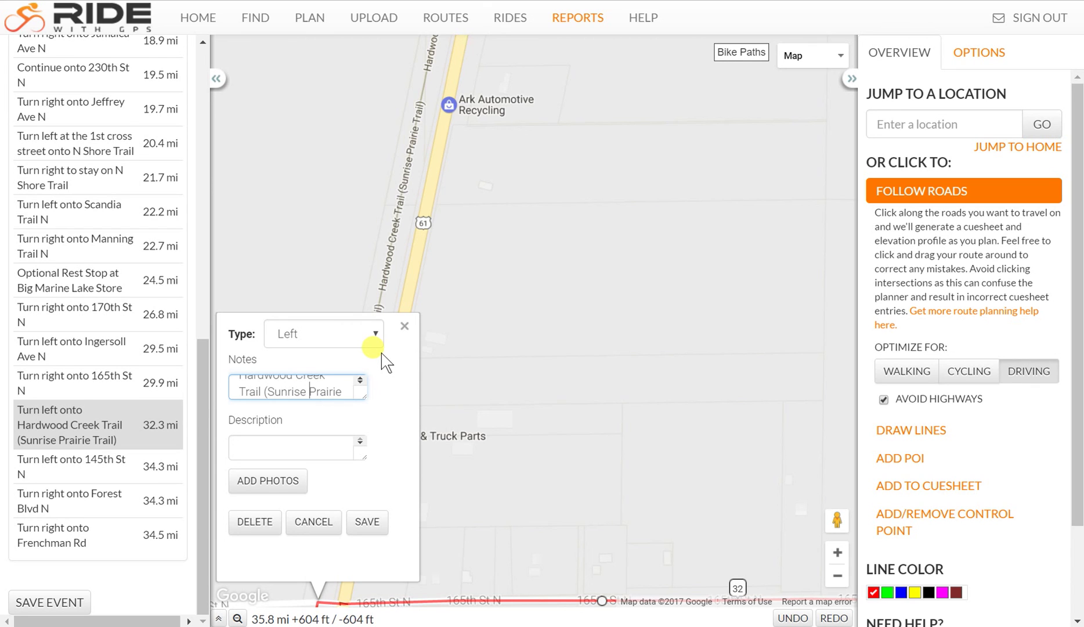
key(Left)
key(Left)
key(Left)
key(ctrl+shift+Right)
key(ctrl+shift+Right)
key(ctrl+shift+Right)
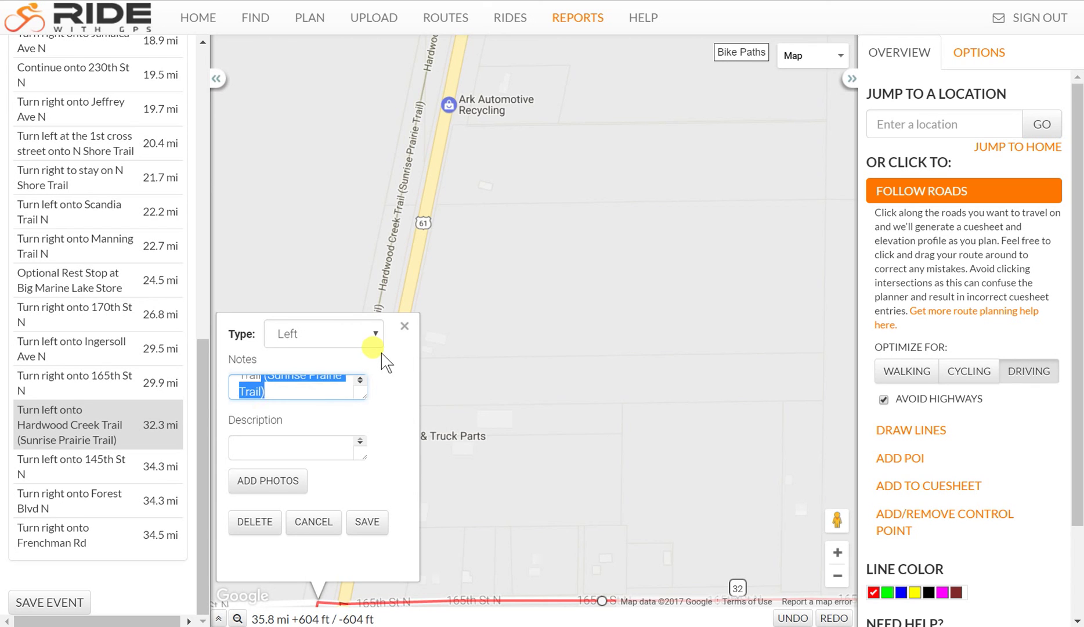
key(BackSpace)
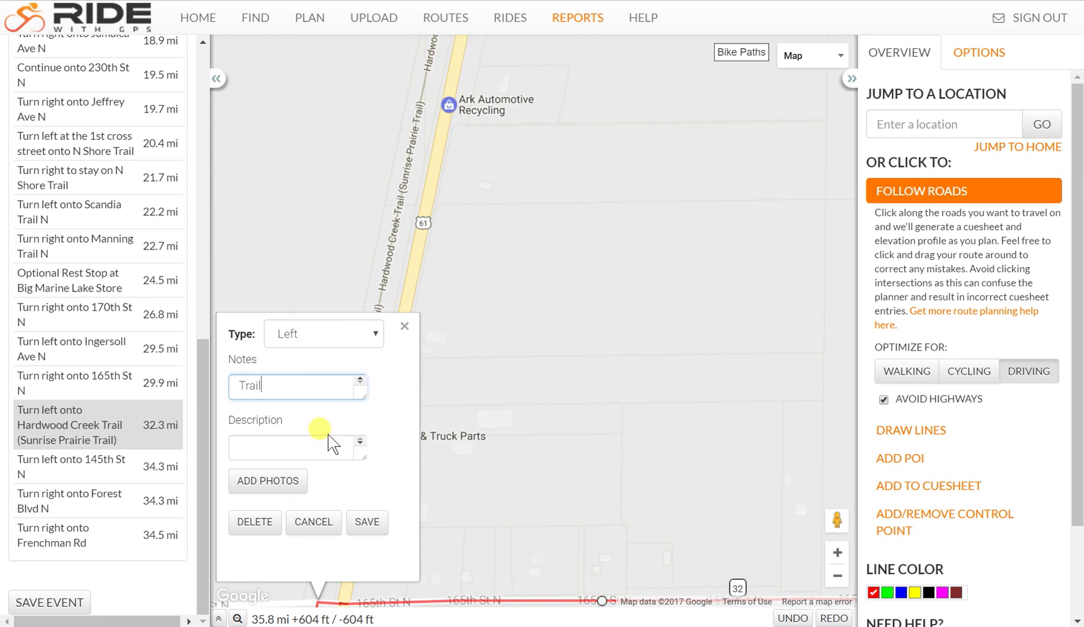
click(367, 519)
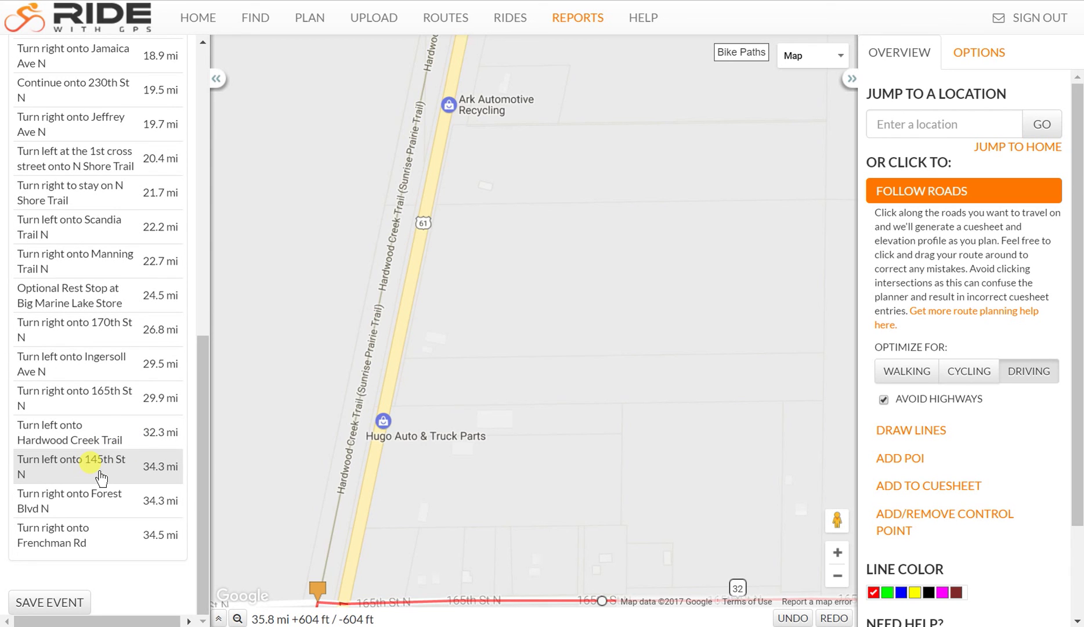
- Review the final cues for 145th St N, Forest Blvd N and Frenchman Rd against the mapped route
click(99, 473)
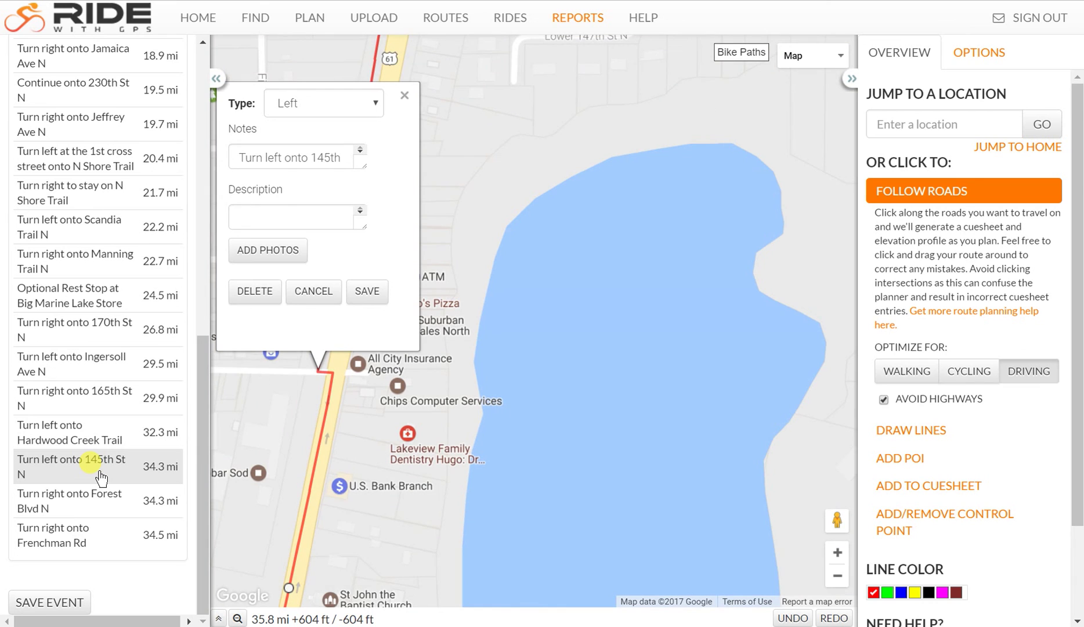
click(97, 492)
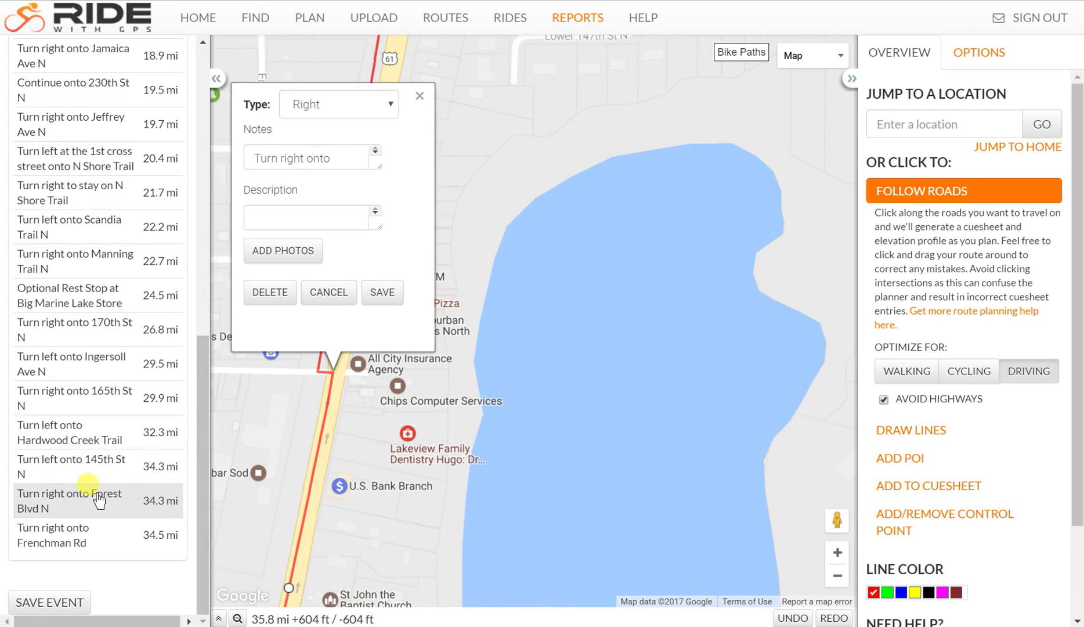
click(73, 531)
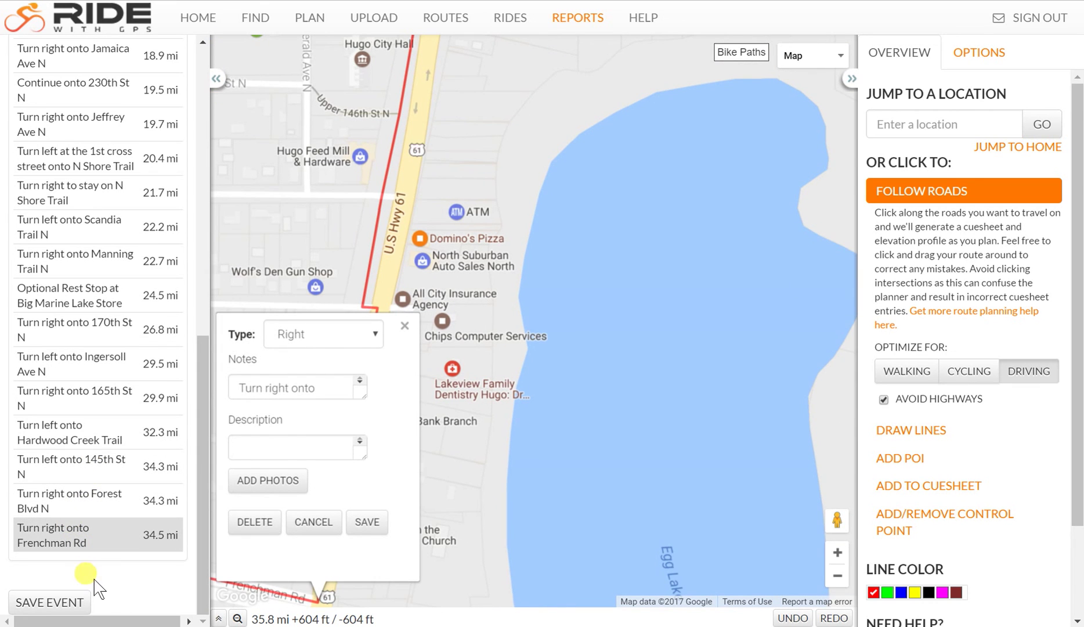